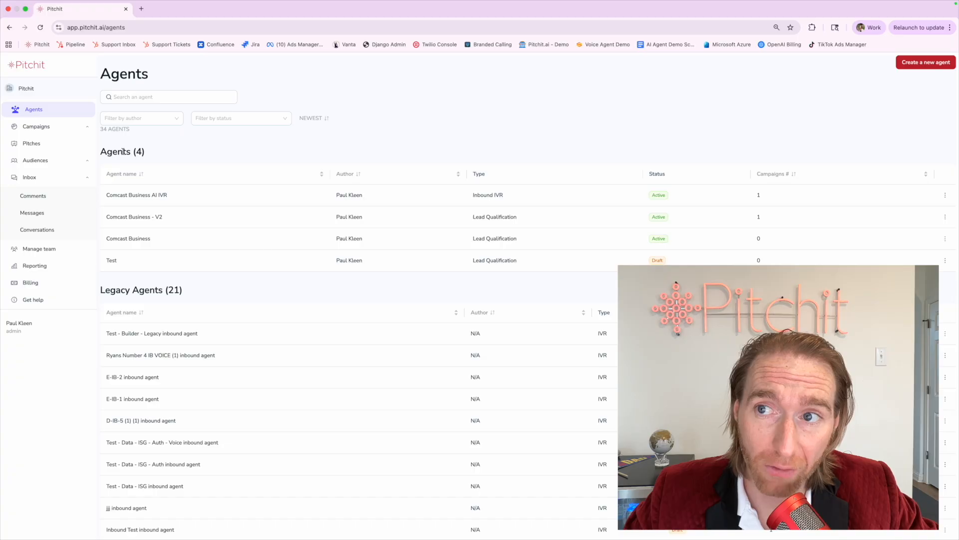
drag(101, 290, 242, 291)
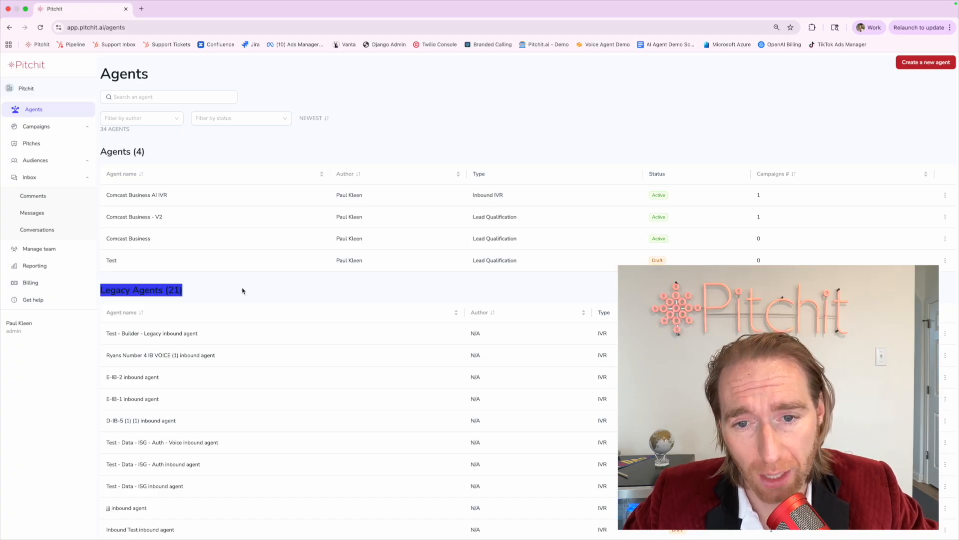
click(243, 290)
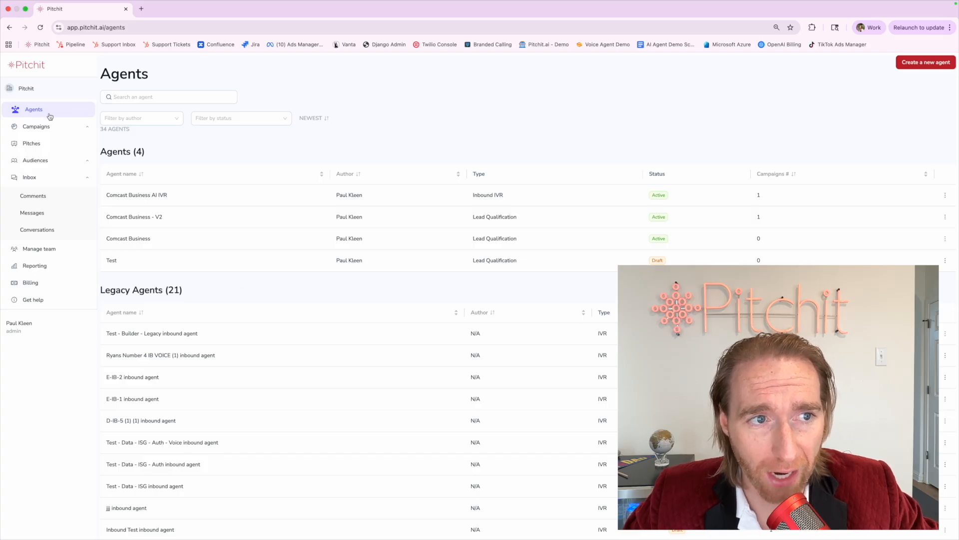
drag(99, 152, 223, 156)
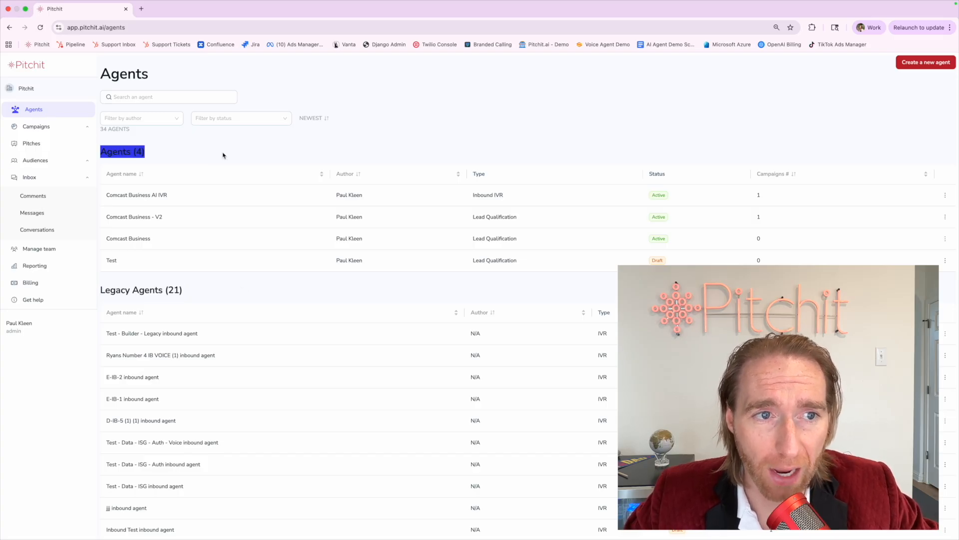
double_click(105, 151)
click(105, 151)
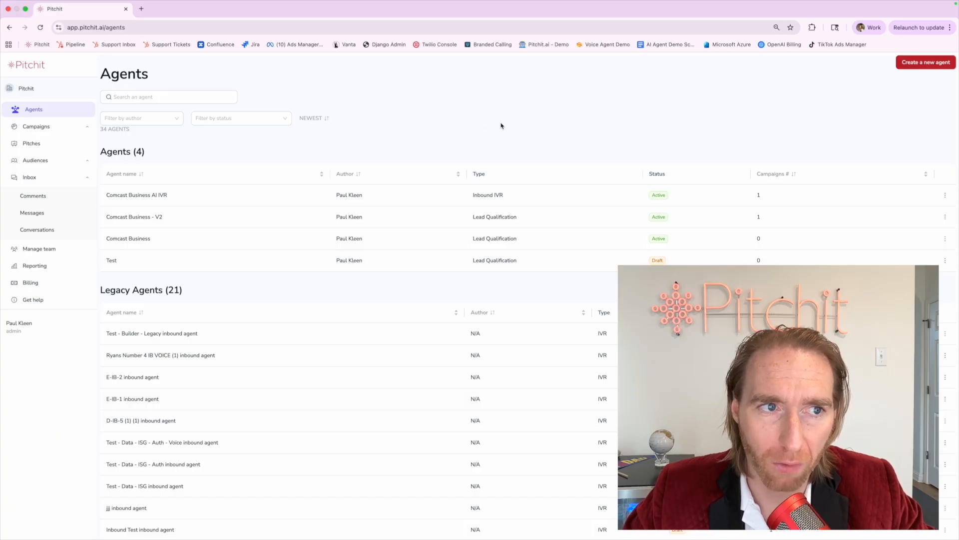
- Create a new agent named "Lead Qualification Agent Demo" with the Lead Qualification type and continue to its feature setup
click(927, 64)
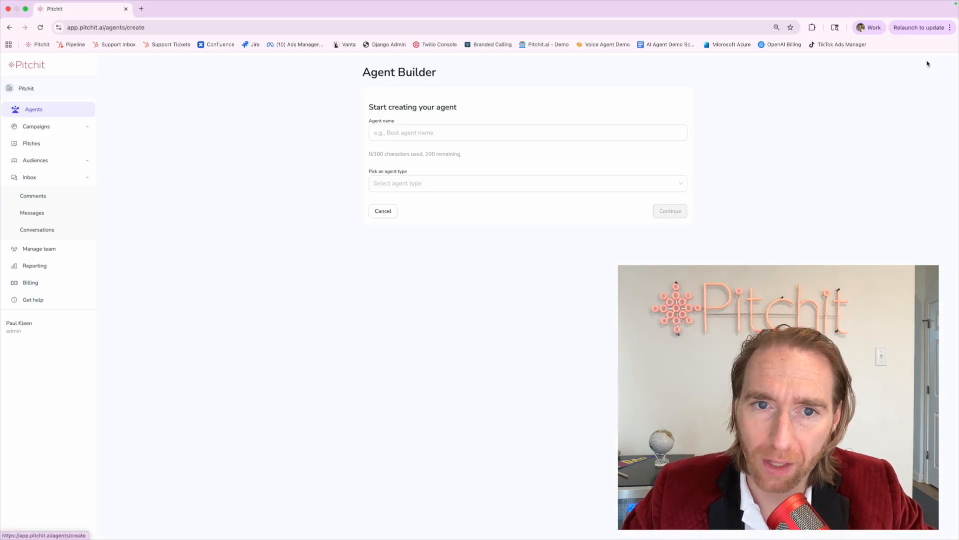
click(398, 130)
text(Lead Qualification Agent Demo)
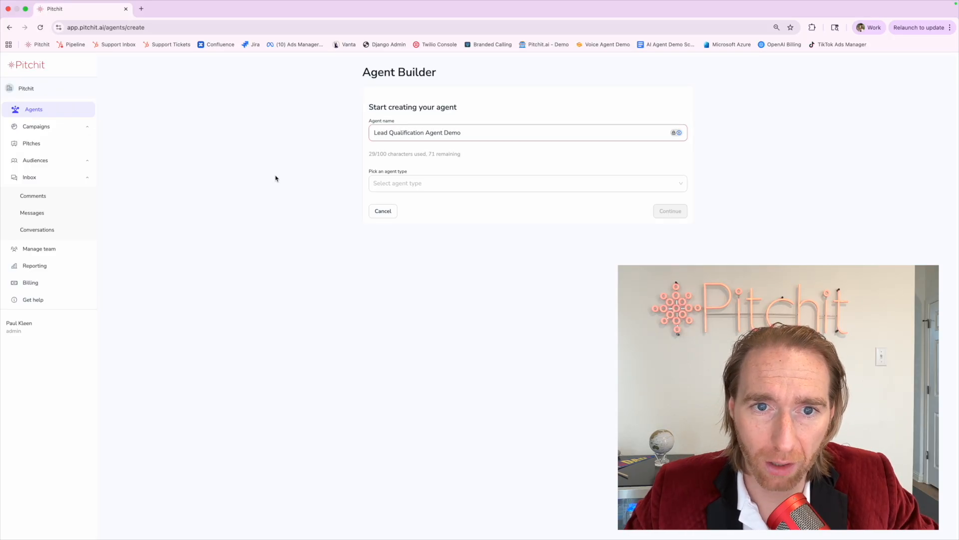
click(394, 188)
click(398, 220)
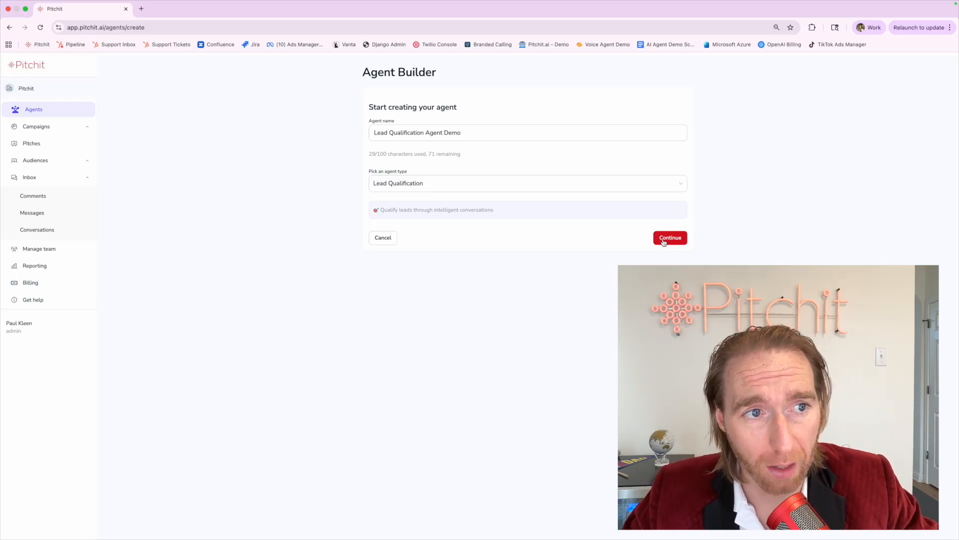
click(663, 242)
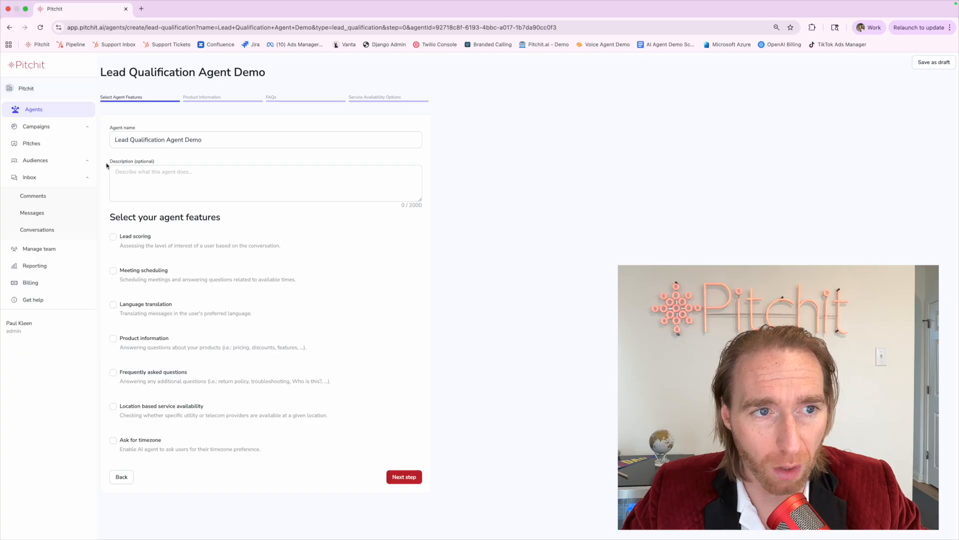
- Enter the agent description "Qualify leads from form fill on our marketing website using outbound sequences including sms, voice, email, whatsapp"
click(104, 187)
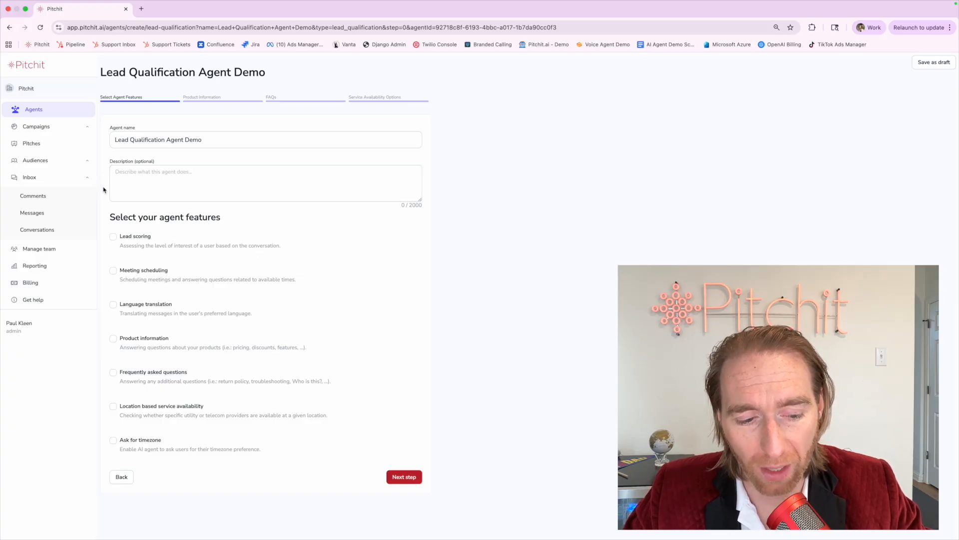
click(117, 169)
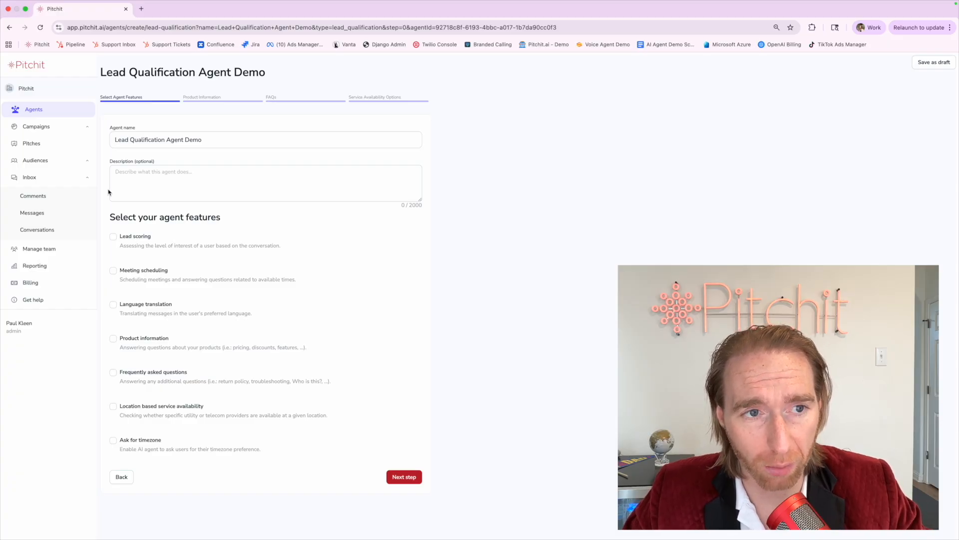
click(124, 182)
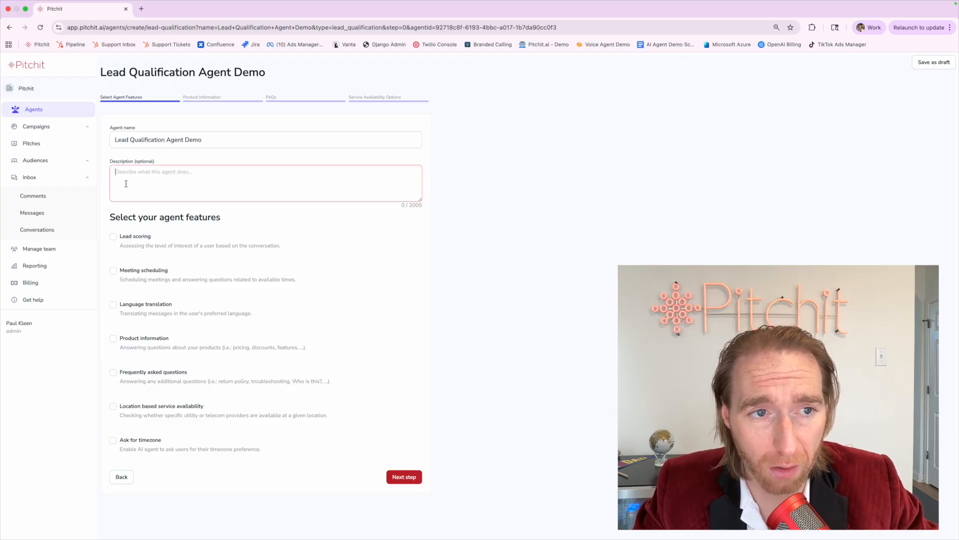
text(Qualify leads from form fill on our marketing website using outbound sequences )
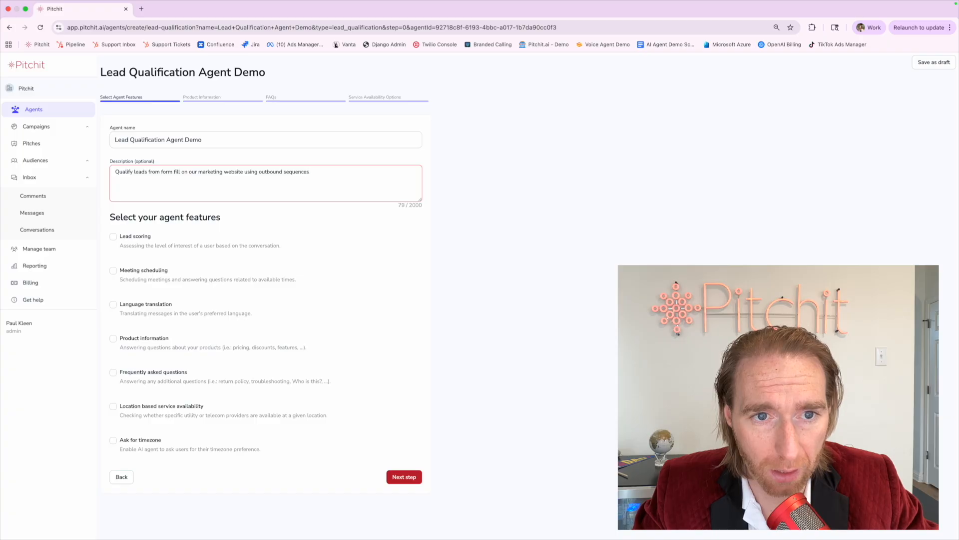
text(including sms, voice,)
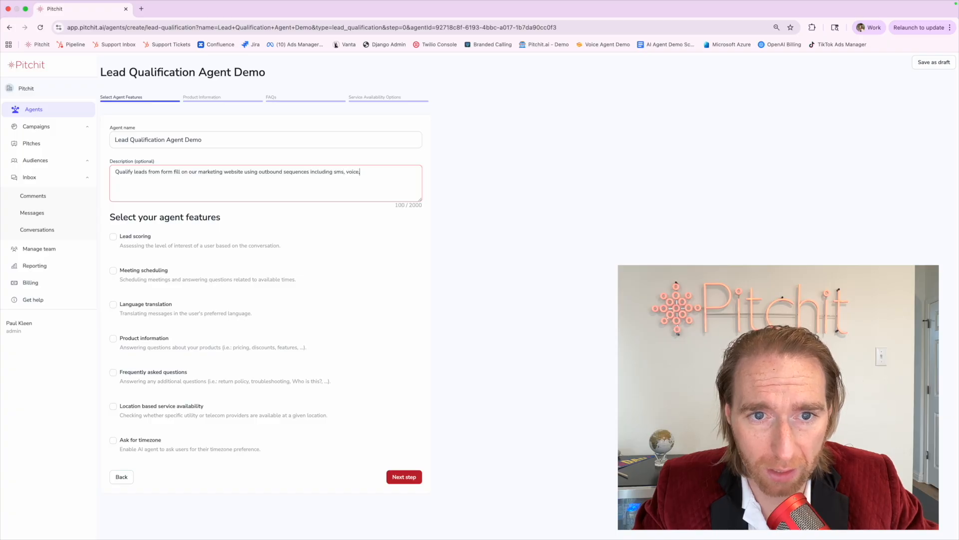
text( email, whatsapp)
click(381, 242)
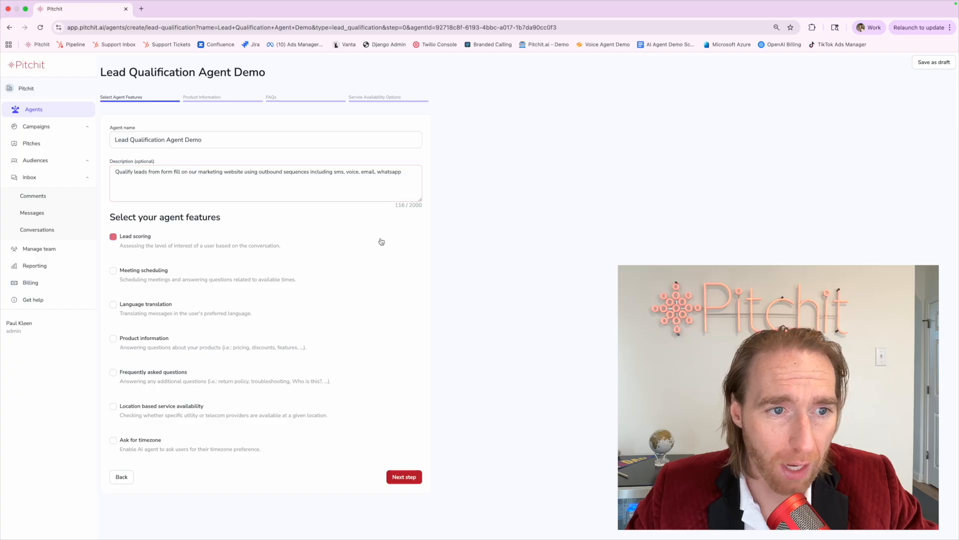
click(113, 238)
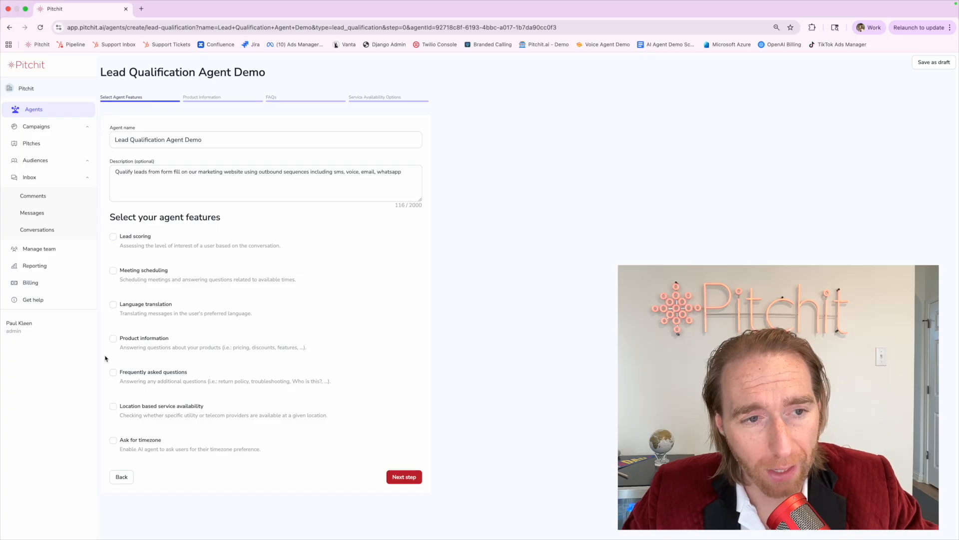
- Enable the Lead scoring, Meeting scheduling and Language translation features for the agent
scroll(116, 241, up, 5)
scroll(116, 242, right, 1)
scroll(116, 241, down, 1)
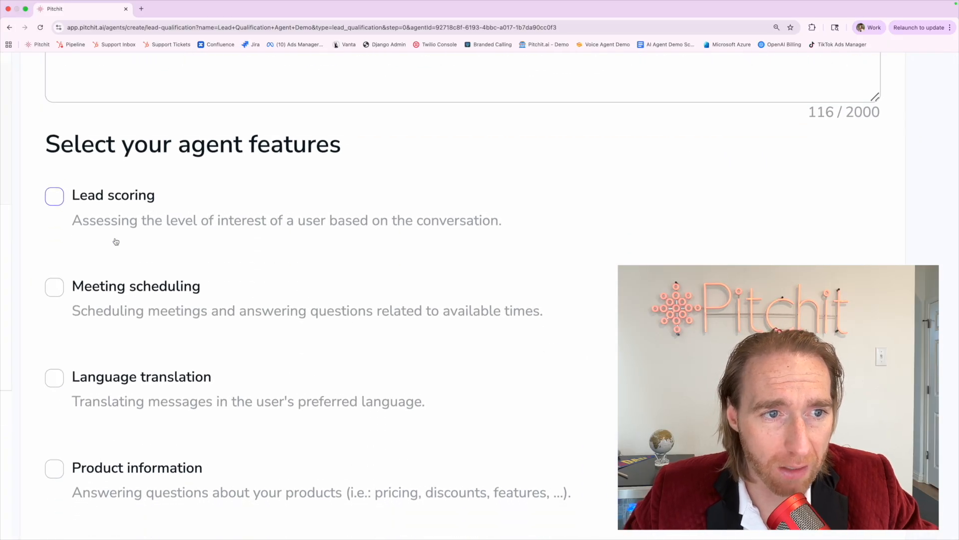
click(71, 200)
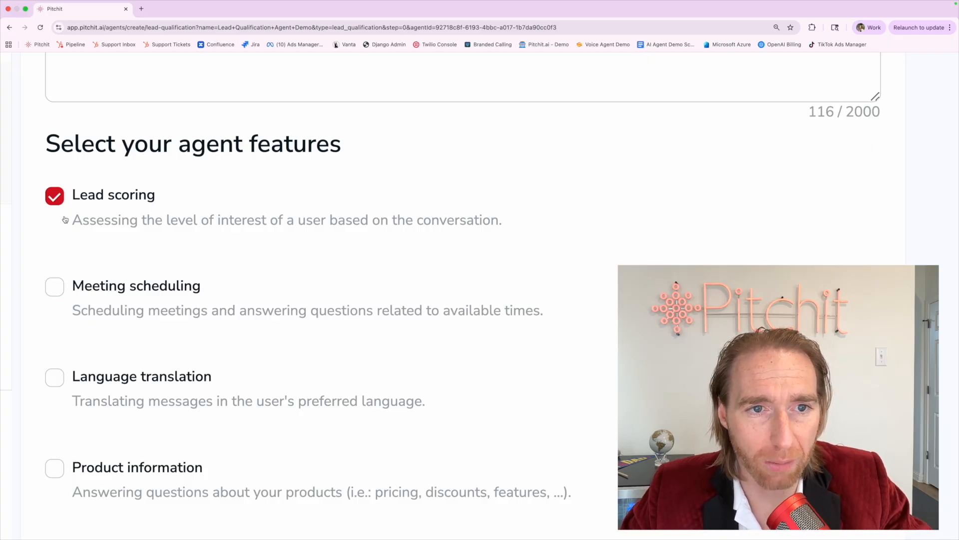
scroll(65, 220, down, 1)
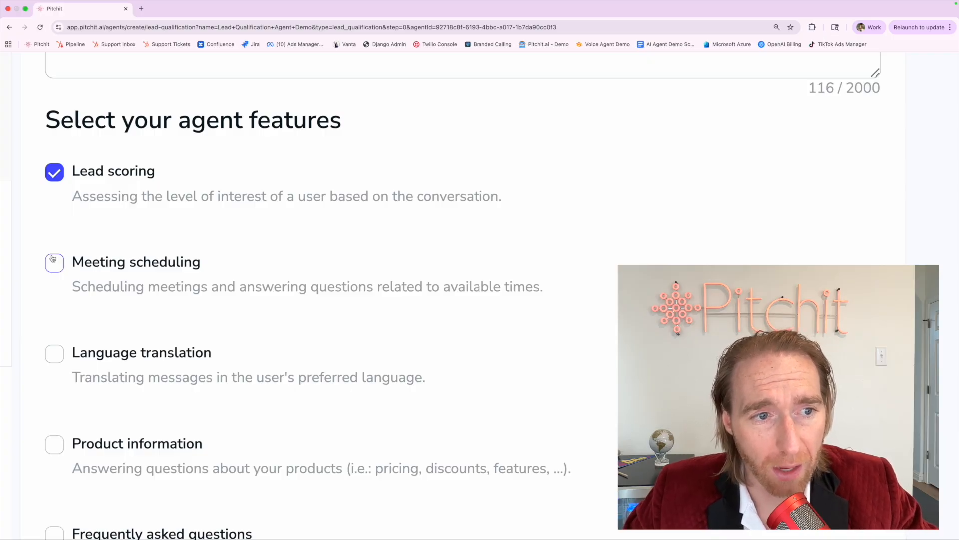
click(53, 260)
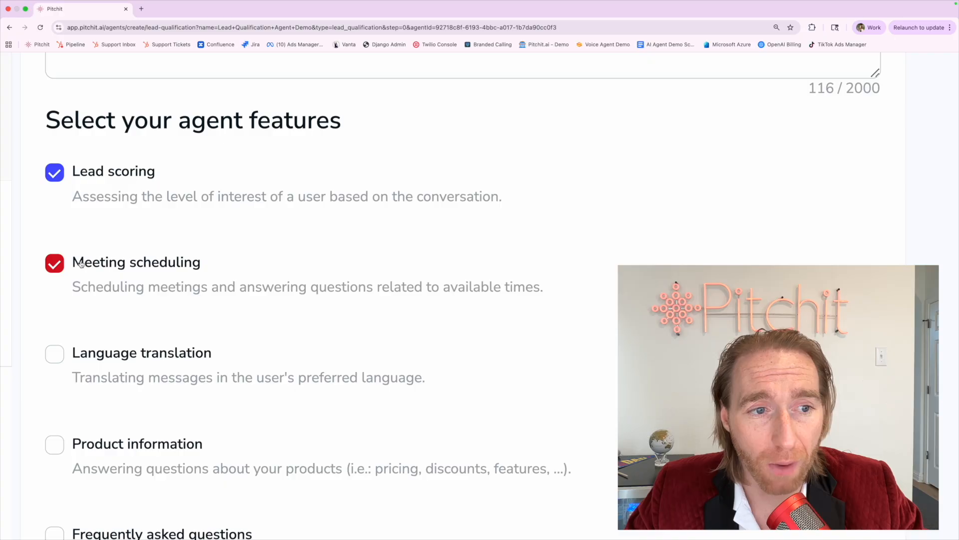
drag(73, 259, 360, 308)
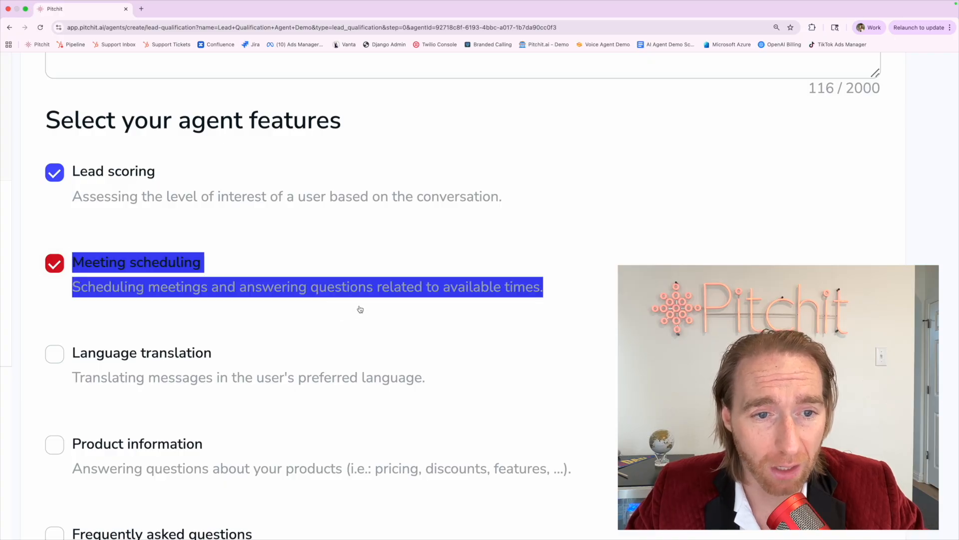
click(130, 333)
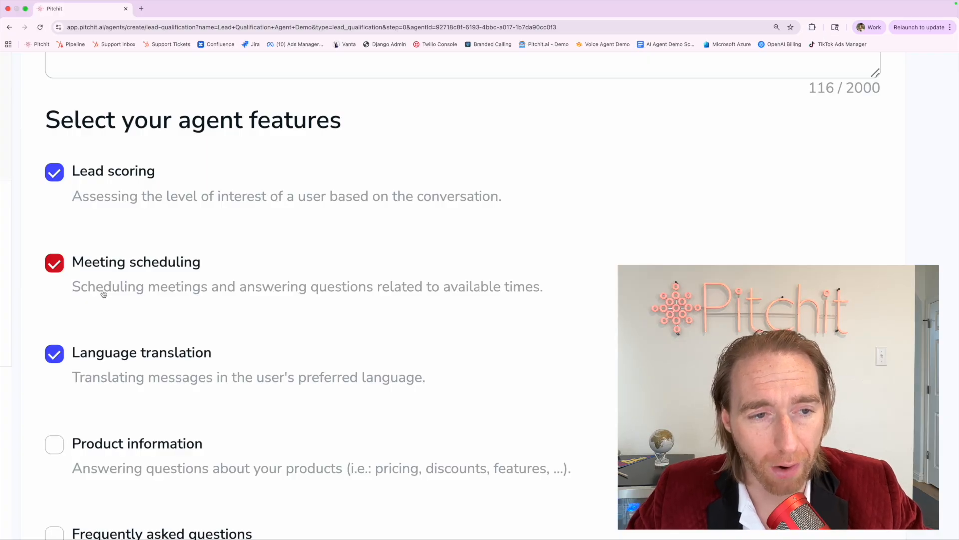
- Enable the Product information and Frequently asked questions features for the agent
scroll(95, 376, down, 1)
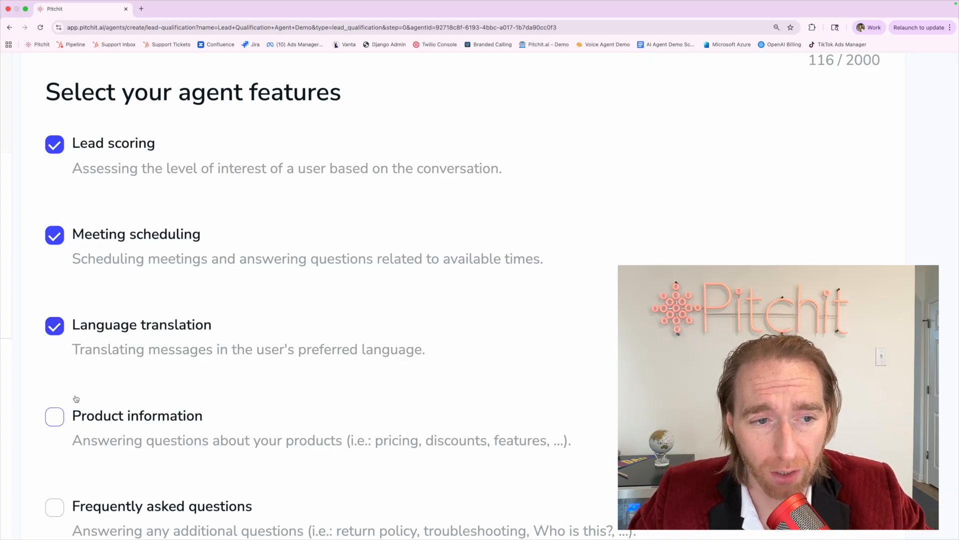
scroll(76, 398, down, 1)
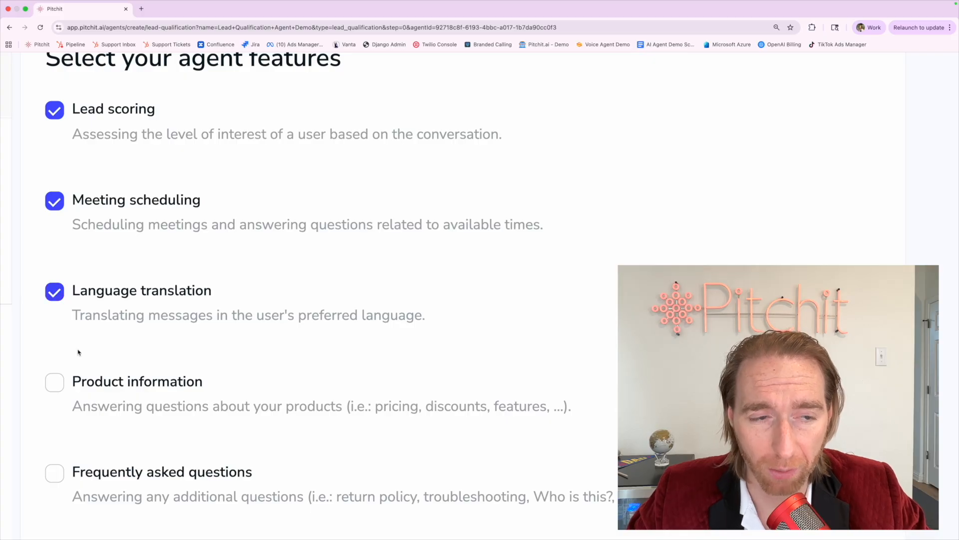
scroll(77, 353, down, 2)
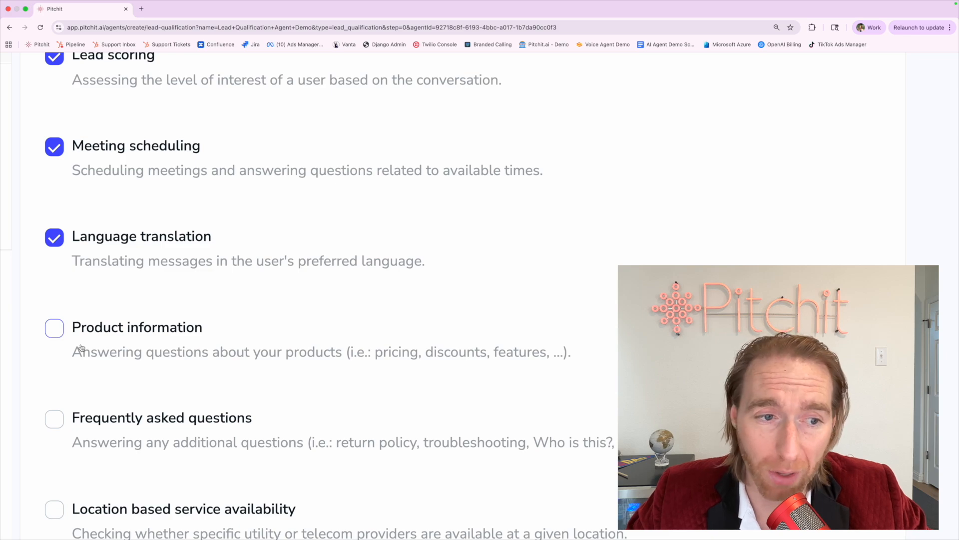
click(55, 328)
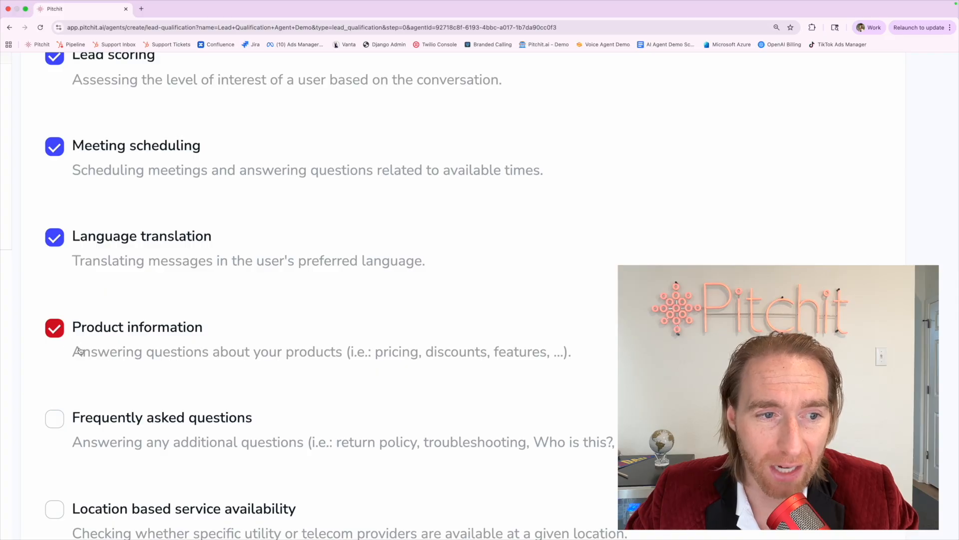
click(60, 328)
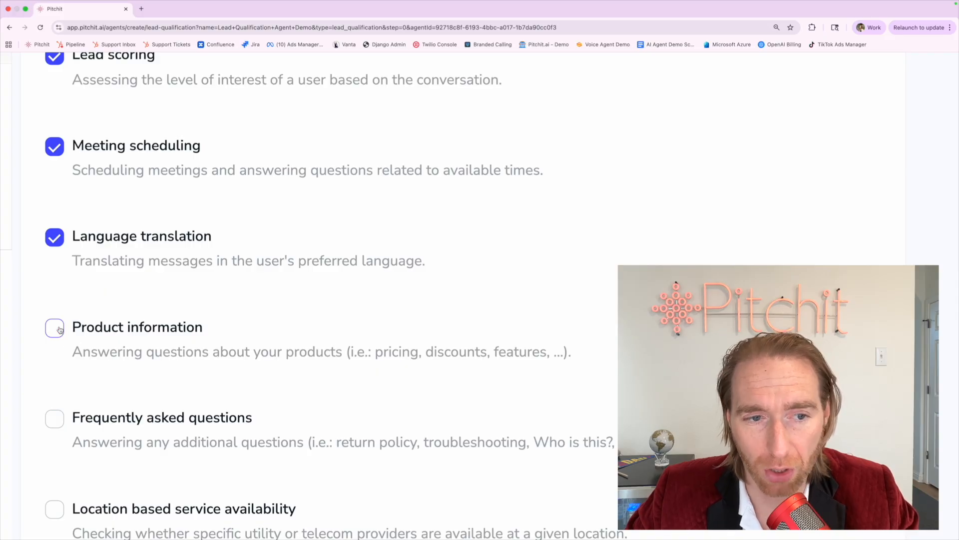
click(60, 329)
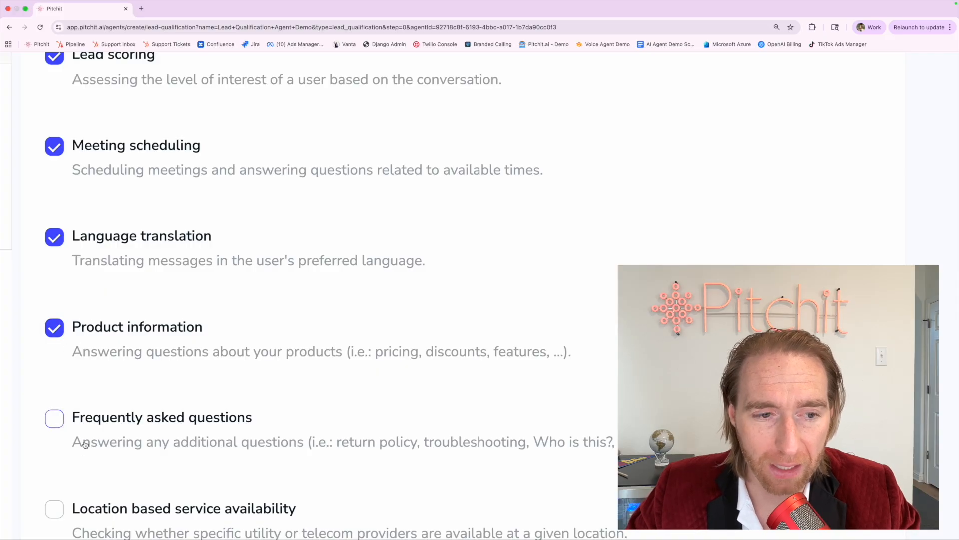
click(79, 349)
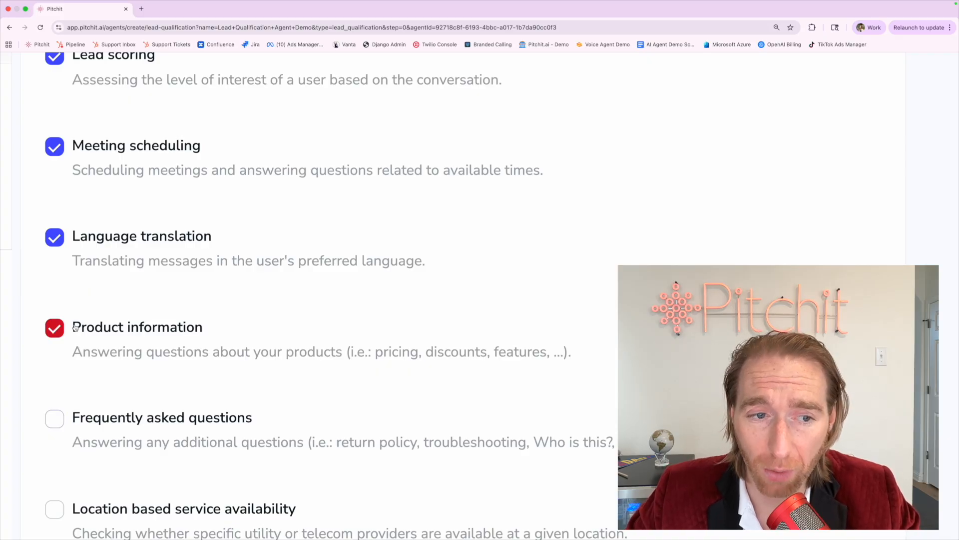
scroll(70, 376, down, 2)
click(59, 370)
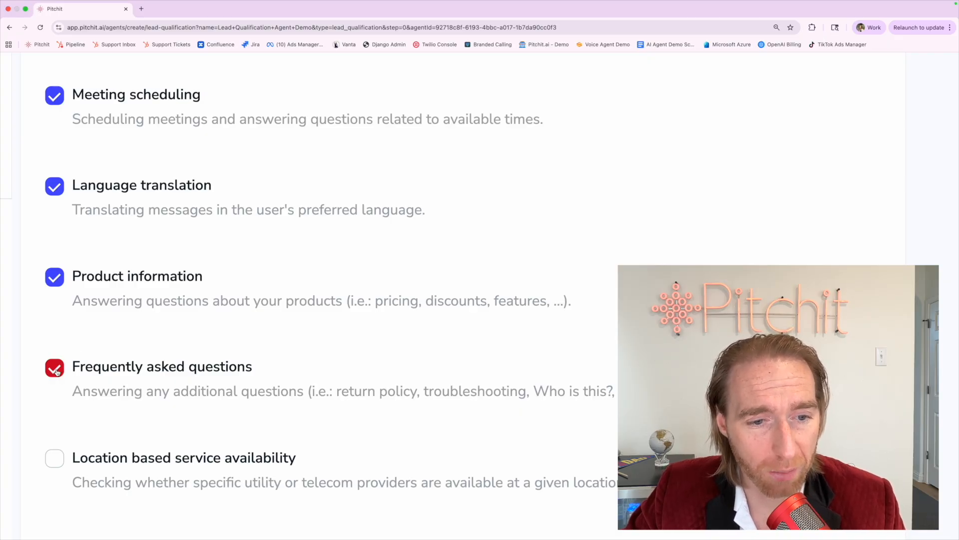
- Enable the Location based service availability feature for the agent
scroll(85, 436, down, 2)
scroll(84, 437, down, 3)
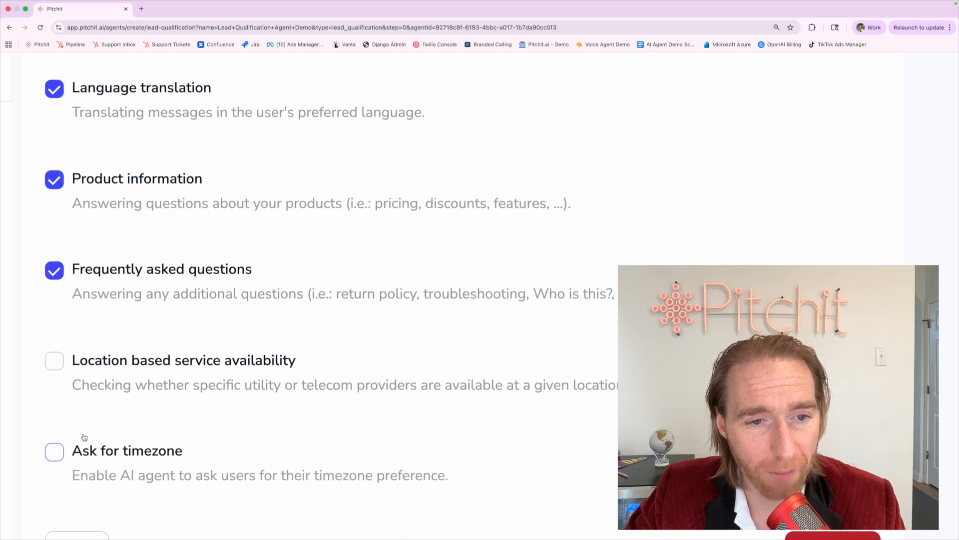
click(52, 352)
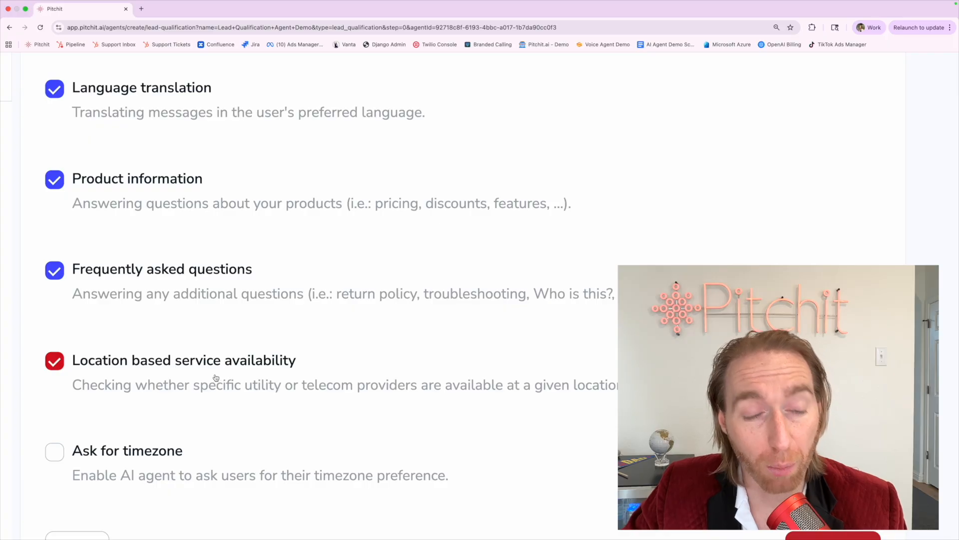
click(59, 360)
click(59, 361)
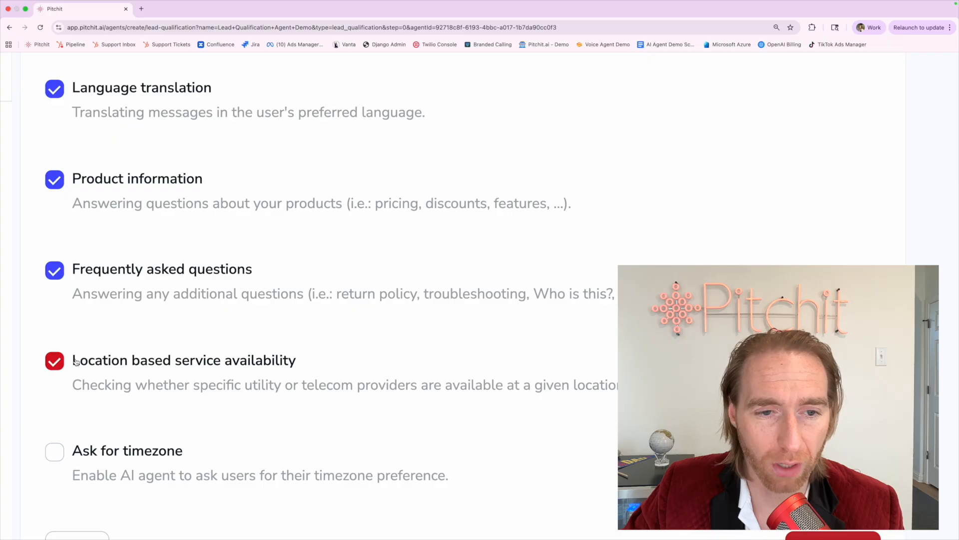
scroll(113, 401, down, 1)
scroll(114, 401, down, 1)
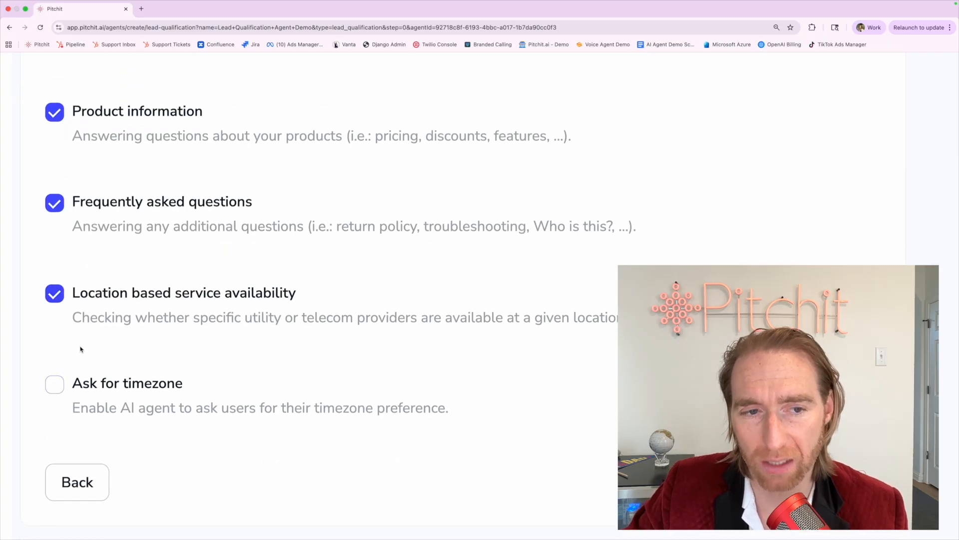
click(75, 388)
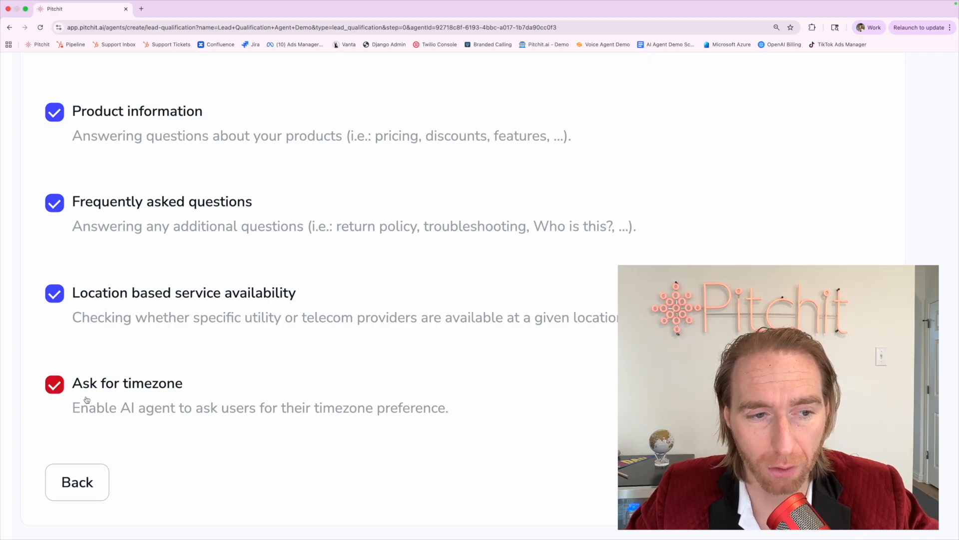
click(55, 388)
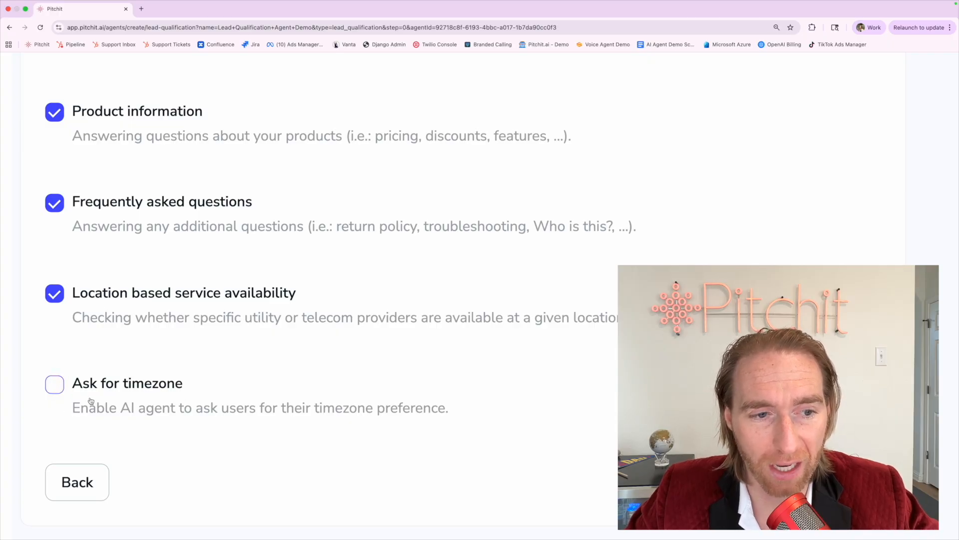
- Enable the Ask for timezone feature and continue to the Product Information stage
click(54, 384)
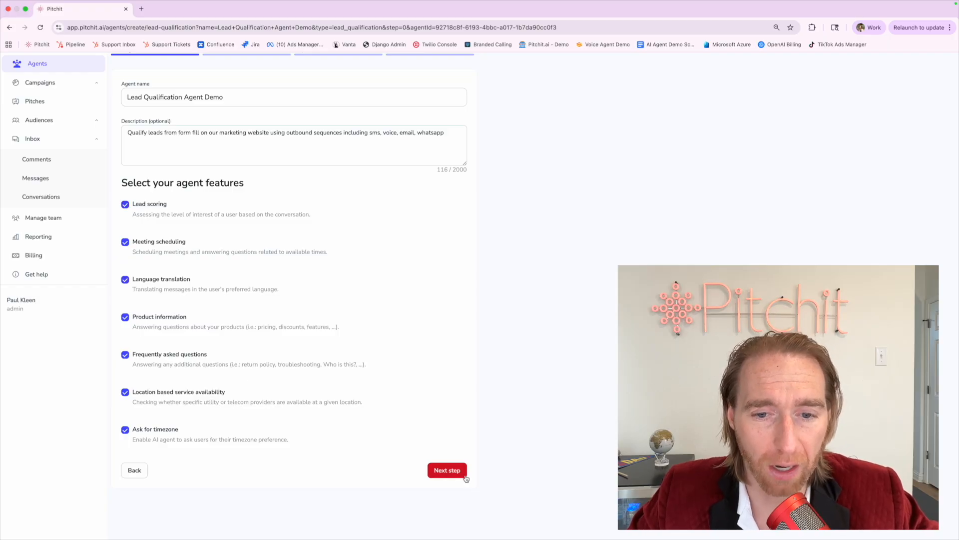
click(447, 470)
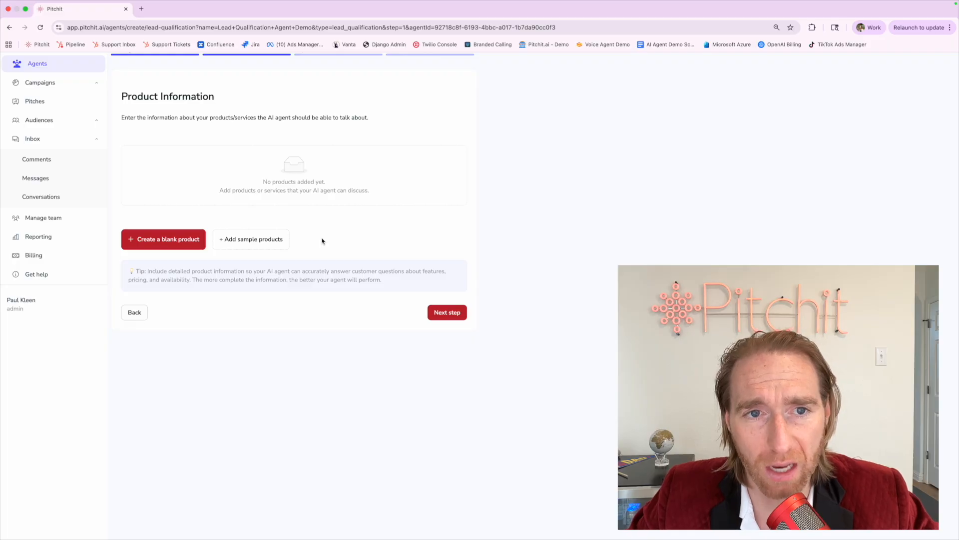
- Add the sample products to the agent's product information
scroll(323, 241, up, 2)
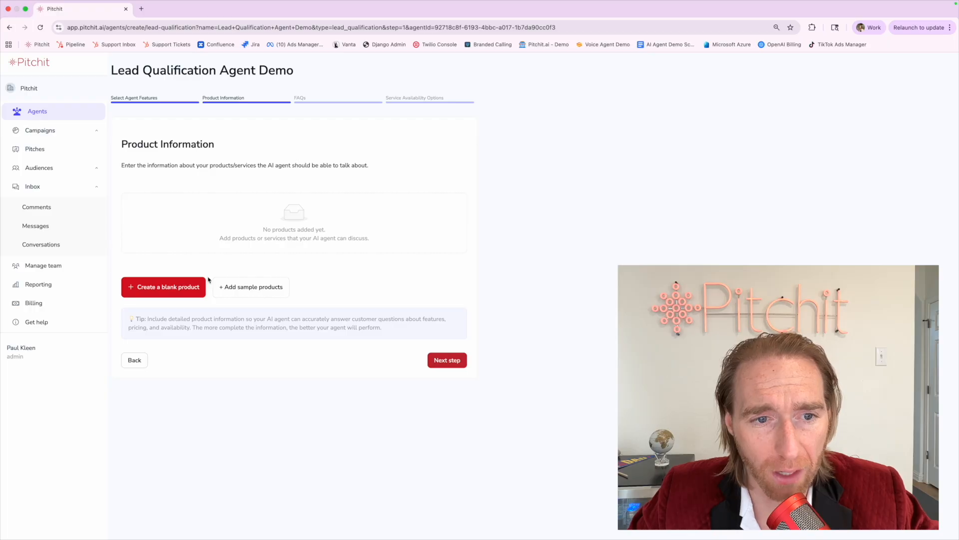
click(231, 296)
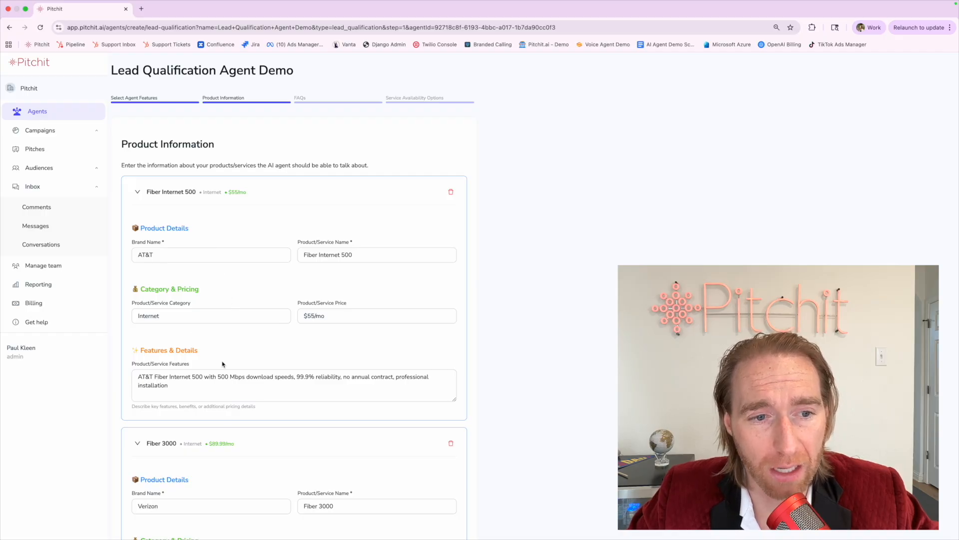
scroll(223, 364, down, 5)
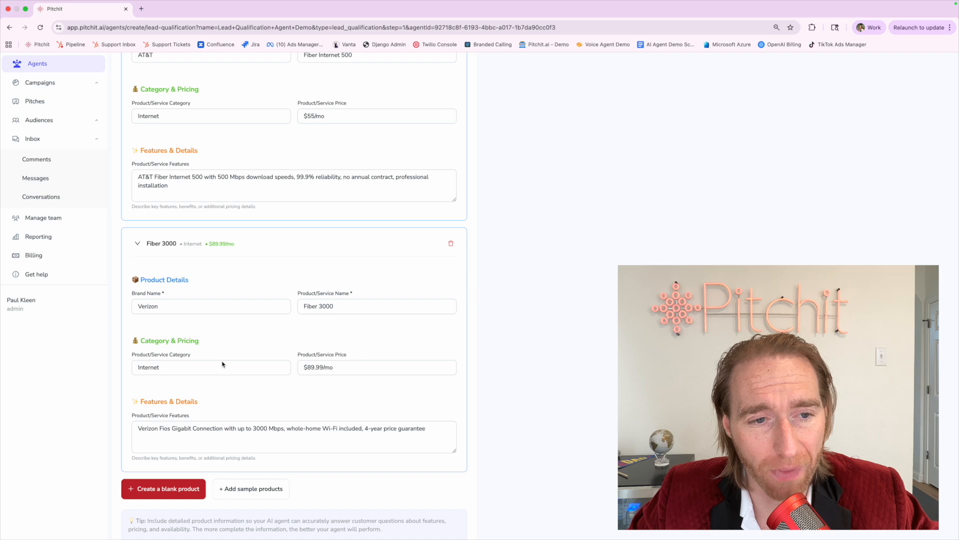
scroll(222, 364, up, 3)
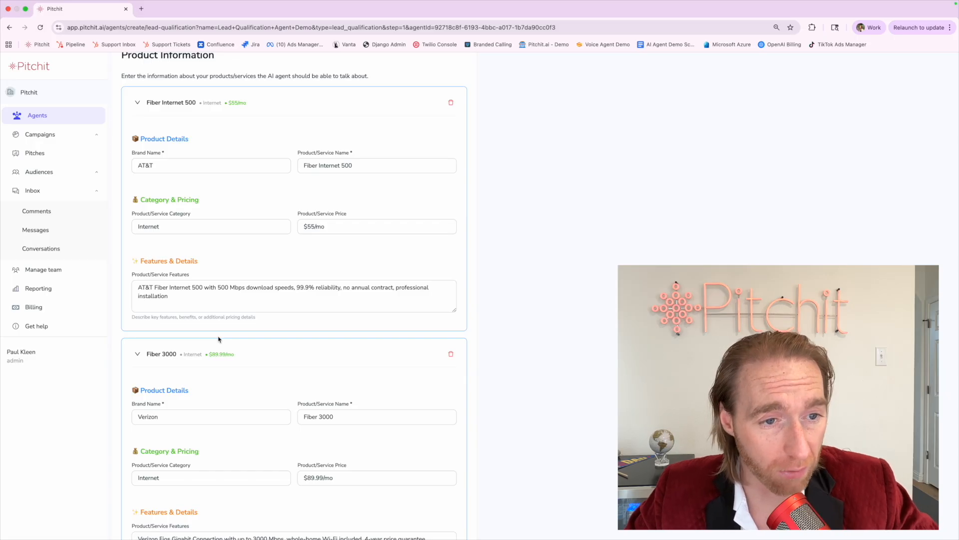
- Review the brand, product name, price and category fields of the AT&T Fiber Internet 500 sample product
click(184, 163)
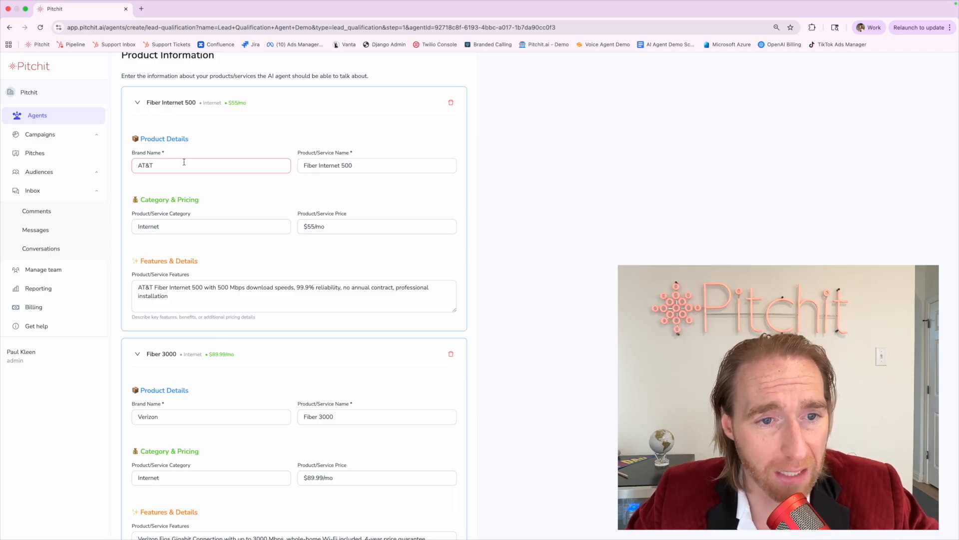
click(217, 198)
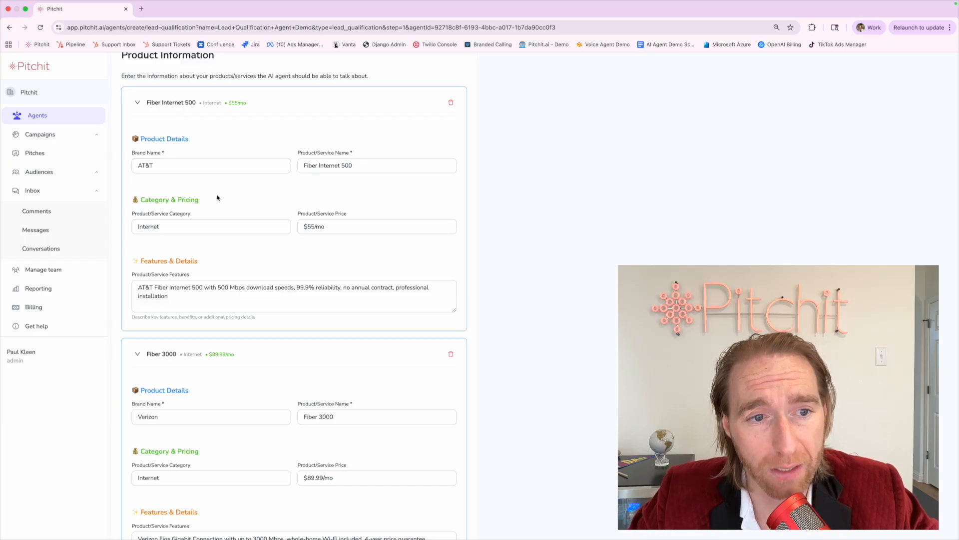
click(172, 297)
key(super+a)
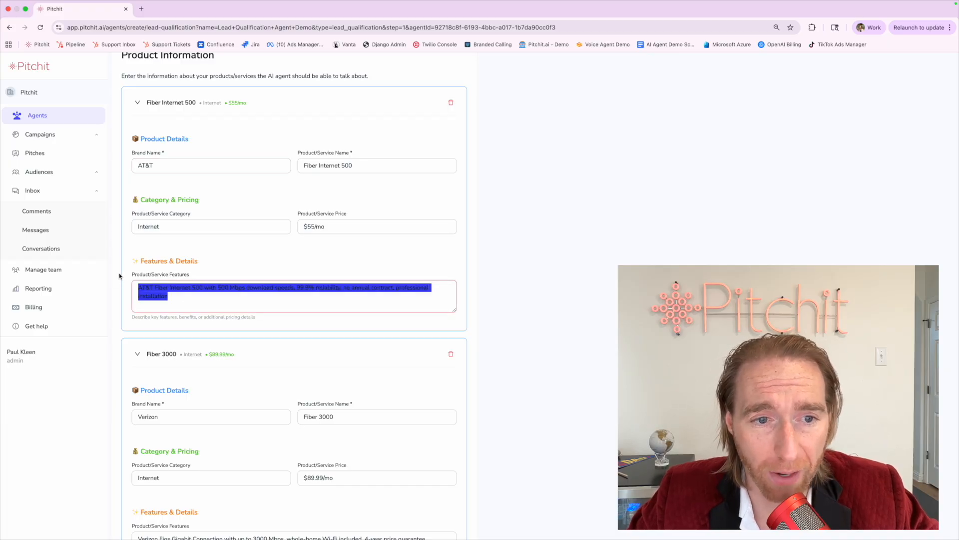
click(183, 299)
click(149, 165)
key(super+a)
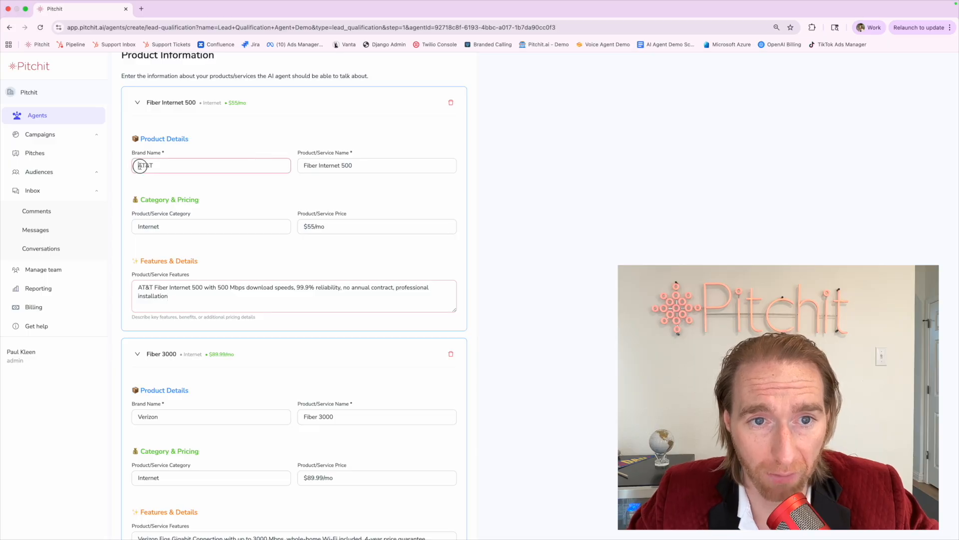
click(303, 165)
double_click(304, 165)
click(304, 165)
drag(303, 226, 355, 226)
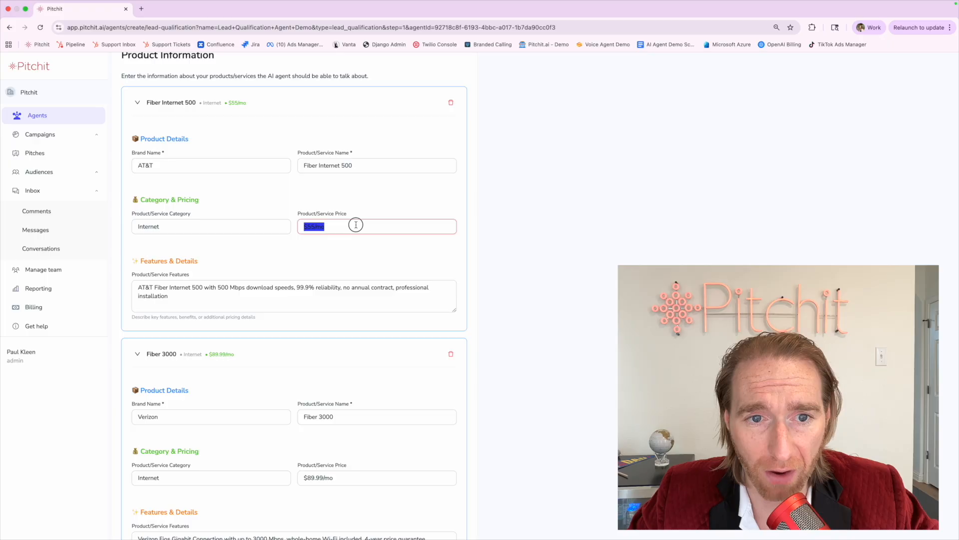
double_click(154, 226)
click(272, 256)
- Read the features text of the Fiber Internet 500 product and look over the Verizon sample below it
click(269, 287)
double_click(269, 287)
triple_click(269, 288)
scroll(270, 288, up, 5)
scroll(269, 287, left, 1)
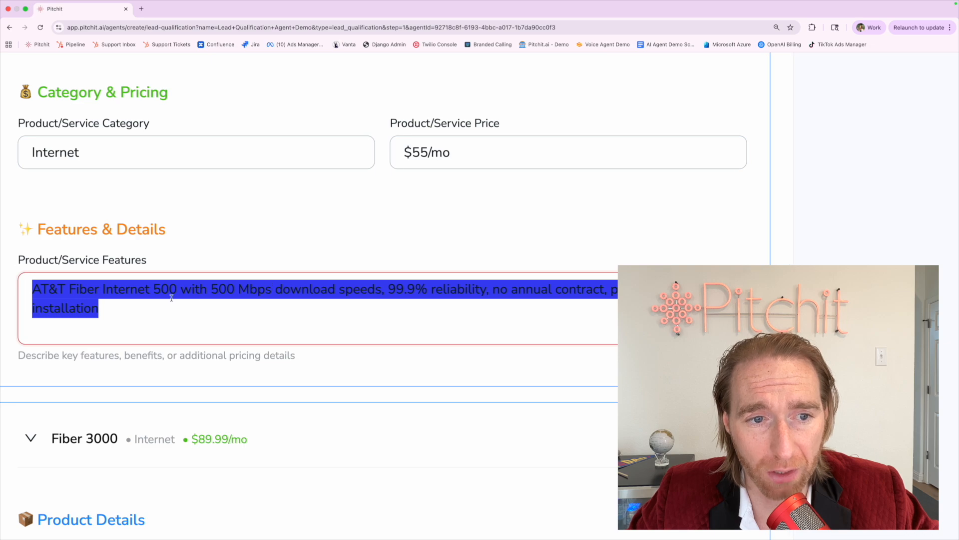
click(400, 295)
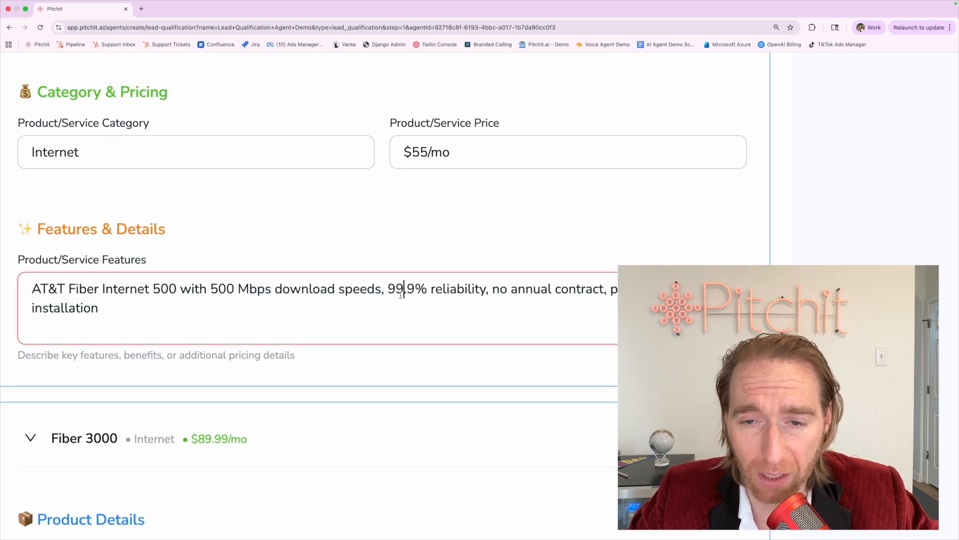
drag(492, 289, 592, 290)
click(484, 327)
scroll(485, 327, down, 5)
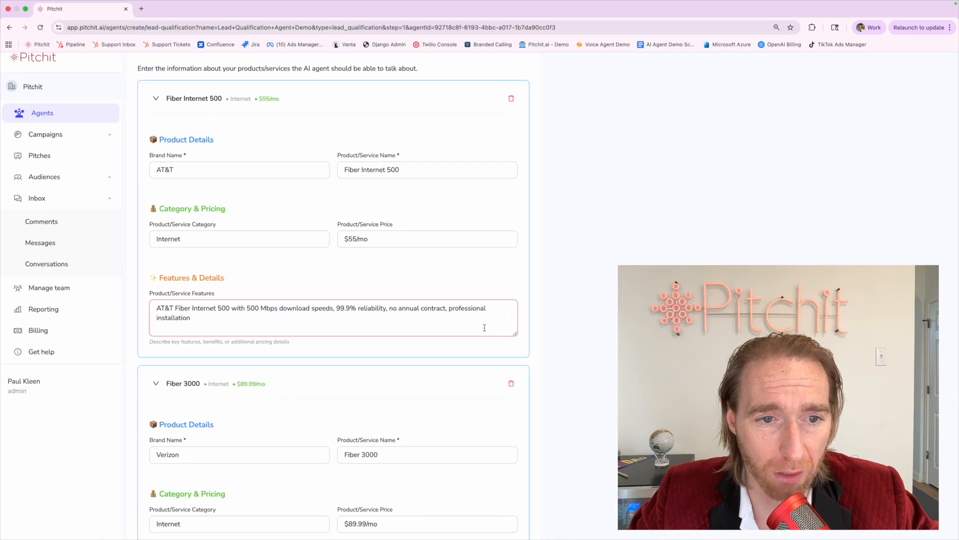
triple_click(331, 320)
click(331, 320)
scroll(329, 318, down, 1)
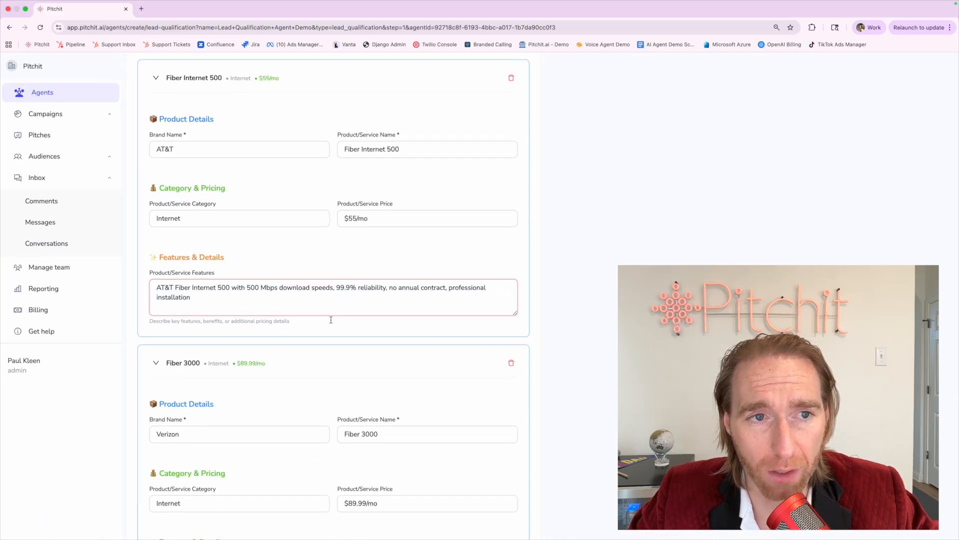
scroll(269, 300, up, 1)
scroll(269, 301, down, 5)
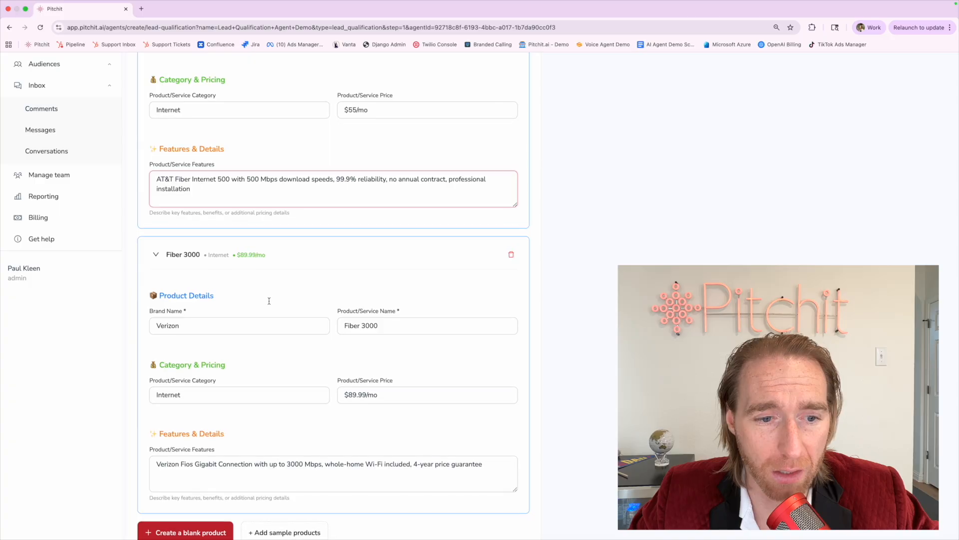
- Create a blank third product with the brand name AT&T and the product name 1GB
click(210, 467)
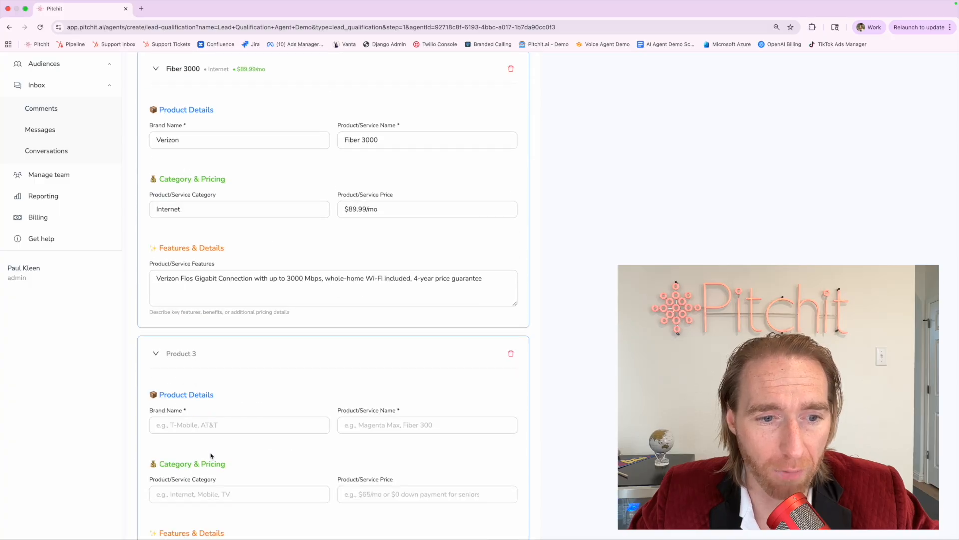
text(AT*T)
key(Tab)
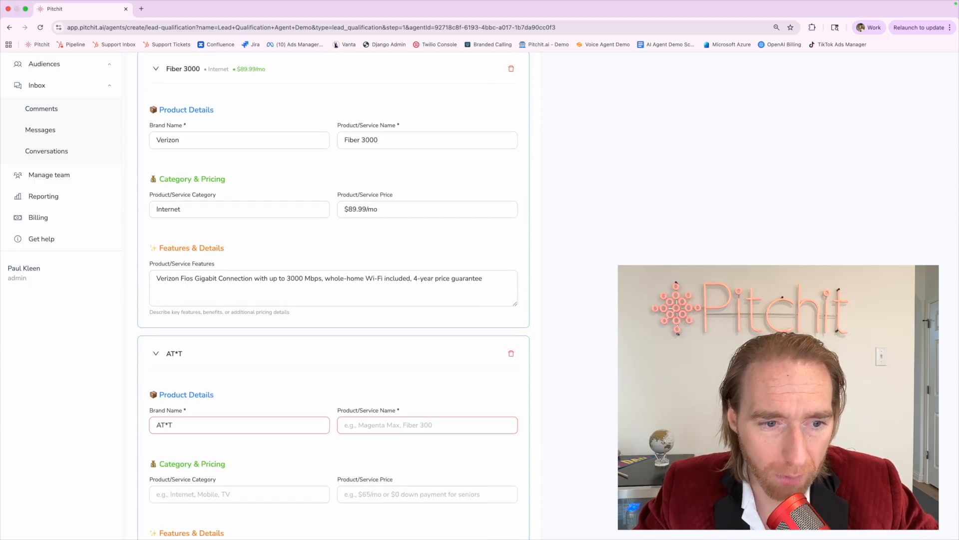
click(200, 427)
key(BackSpace)
key(BackSpace)
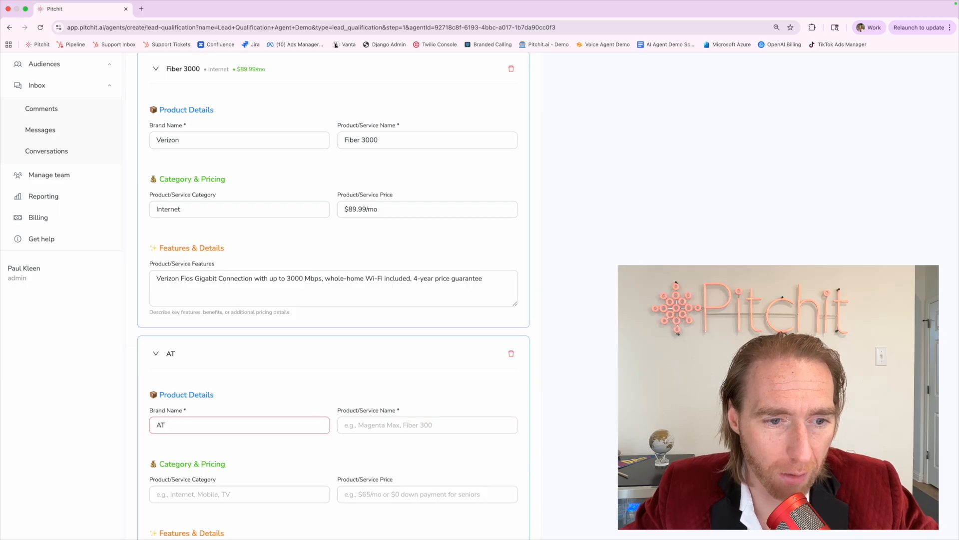
text(&T)
key(Tab)
text(1GB)
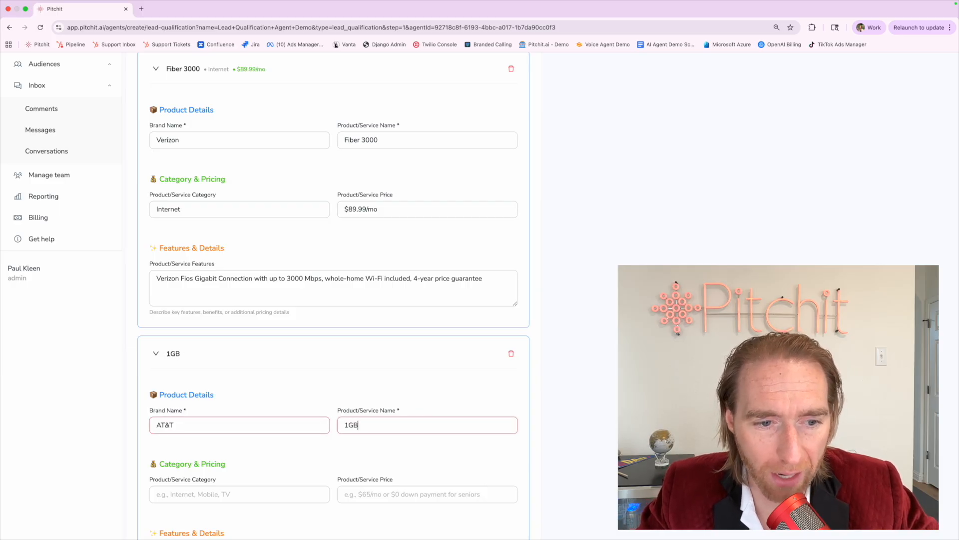
- Set the 1GB product's category to Internet and its price to $65/mo
key(Tab)
text(Interne)
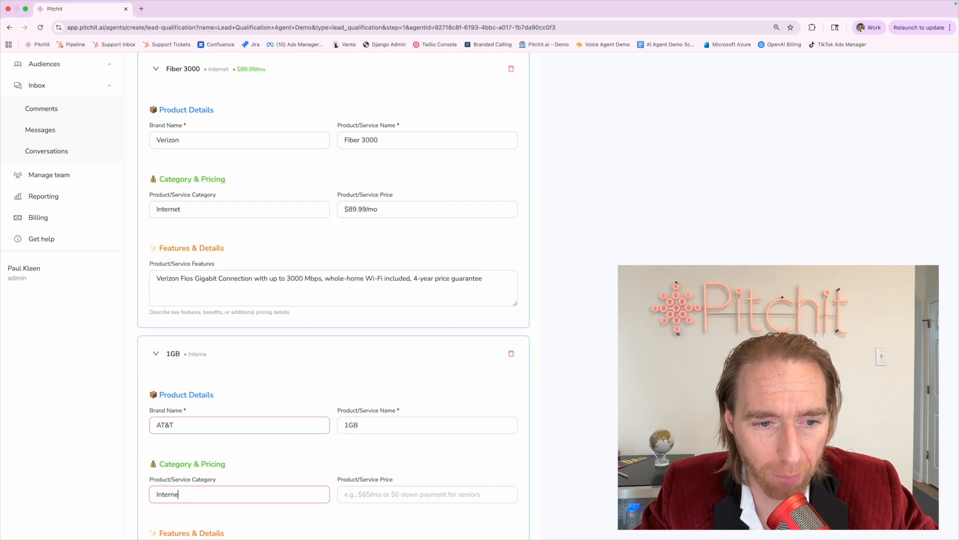
text(t • $)
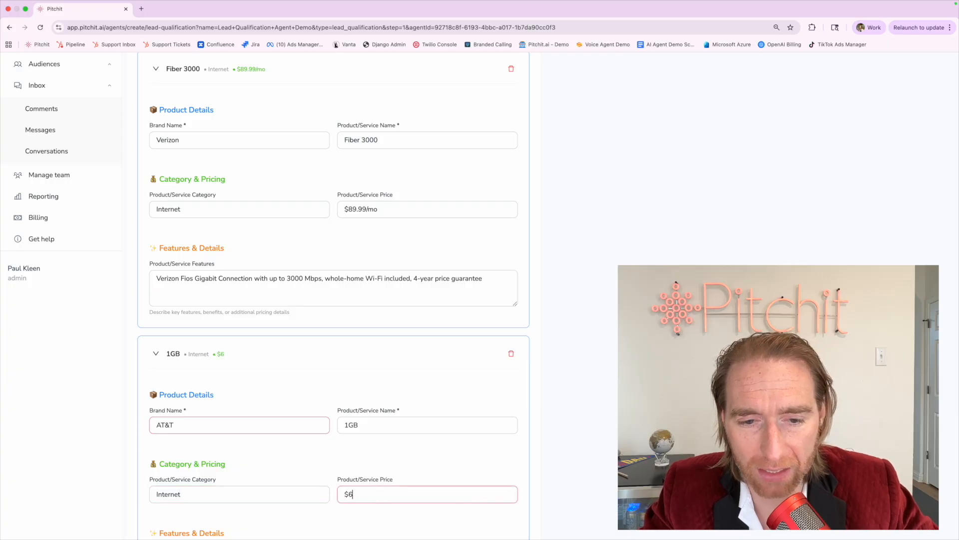
text(65/mo)
- Copy the features text of the Fiber Internet 500 product into the 1GB product's features
scroll(330, 300, up, 5)
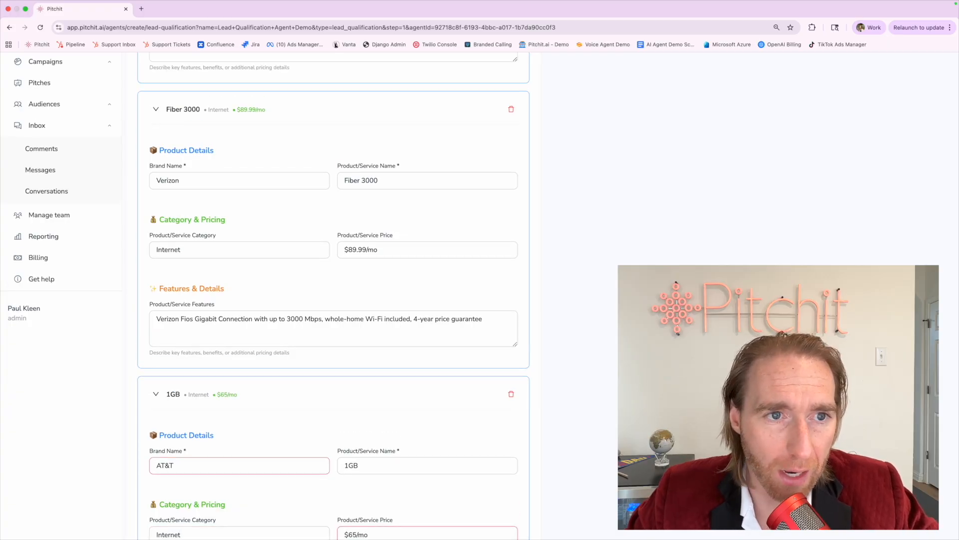
double_click(193, 169)
key(super+a)
key(super+c)
scroll(195, 300, down, 5)
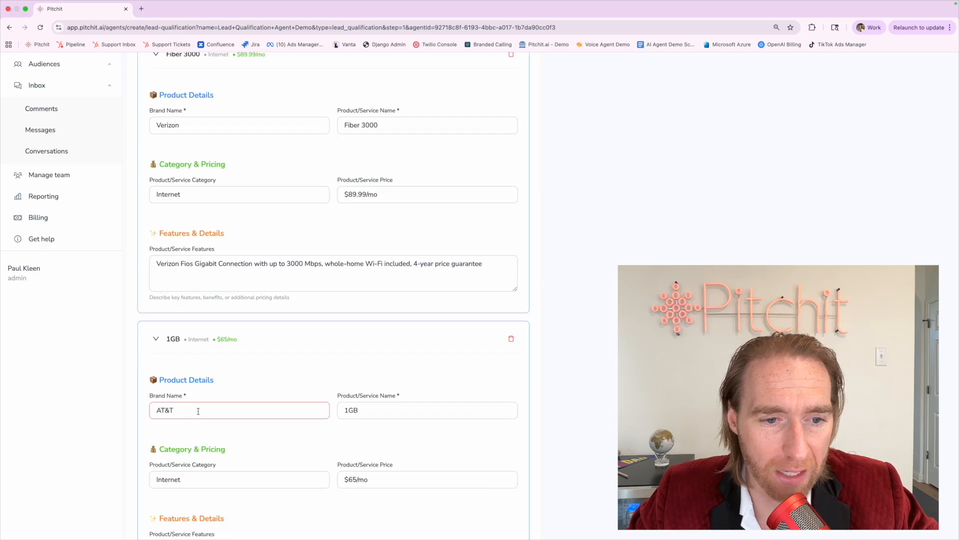
click(189, 492)
key(super+v)
- Edit the 1GB product's features text to read "AT&T Fiber Internet 1GB download speeds" instead of the 500 Mbps wording
drag(215, 459, 256, 456)
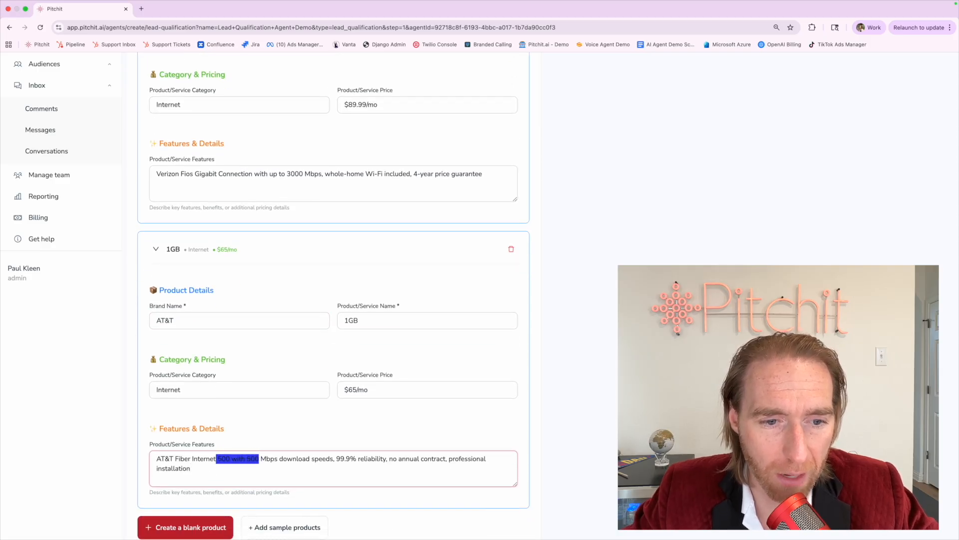
text(1GB)
key(alt+shift+Right)
key(BackSpace)
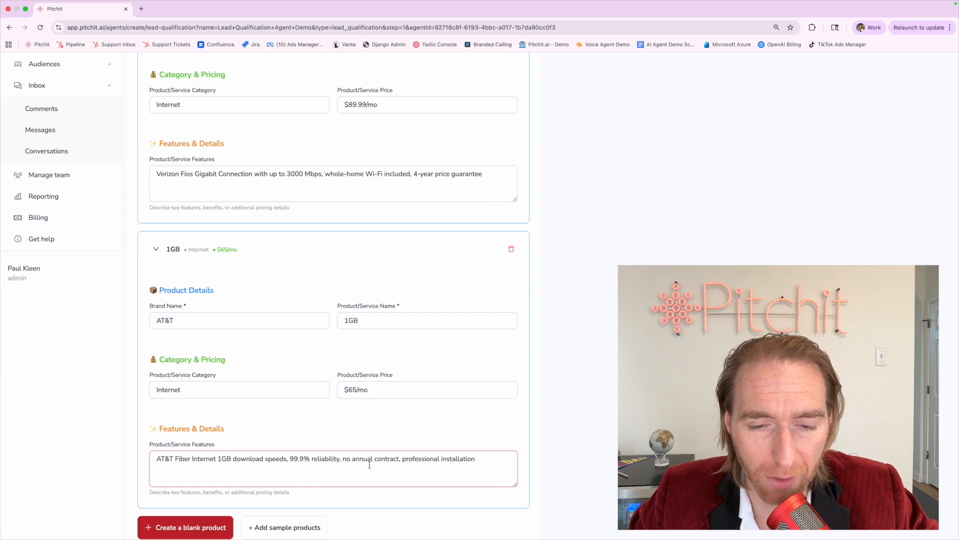
- Delete the Verizon Fiber 3000 product from the product list
double_click(394, 388)
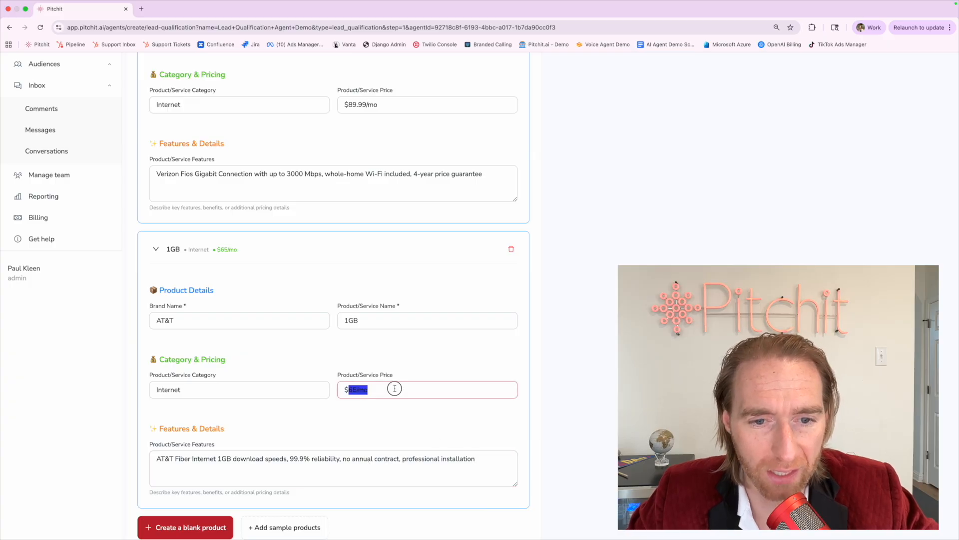
scroll(395, 389, up, 2)
scroll(395, 388, up, 10)
drag(344, 197, 370, 200)
click(344, 224)
click(512, 342)
scroll(484, 326, up, 3)
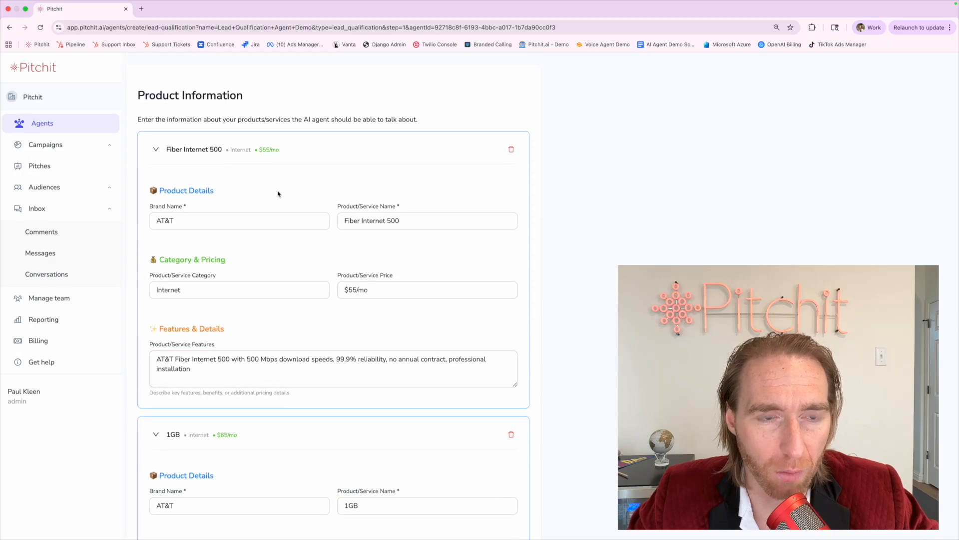
- Compare the headings and details of the two AT&T products, Fiber Internet 500 and 1GB
drag(168, 148, 238, 148)
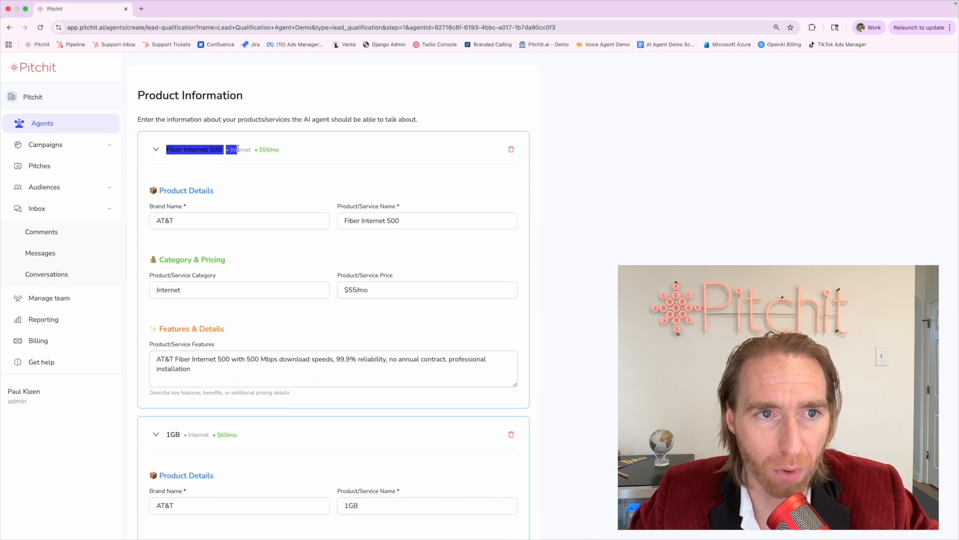
click(225, 184)
drag(166, 149, 223, 150)
click(203, 184)
scroll(203, 200, down, 4)
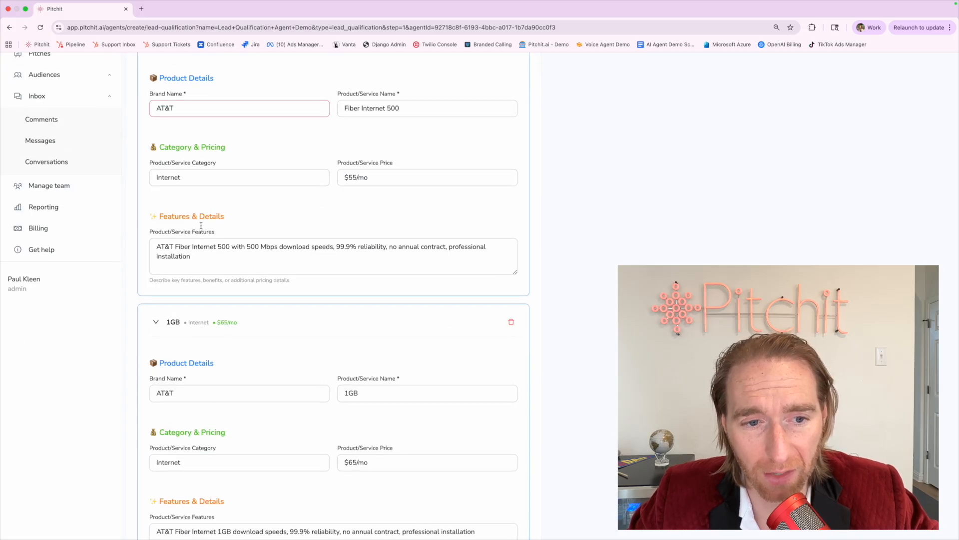
drag(166, 318, 229, 317)
click(229, 318)
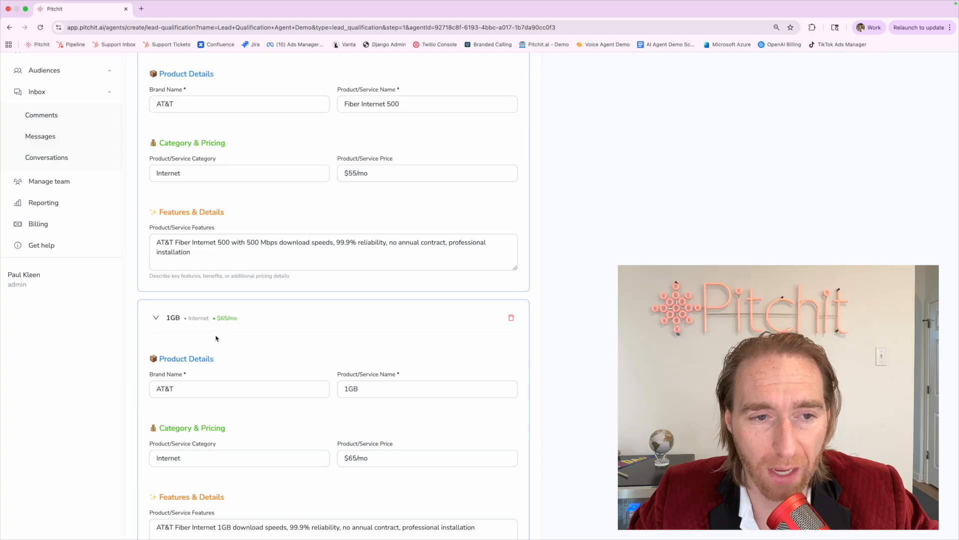
scroll(217, 338, down, 2)
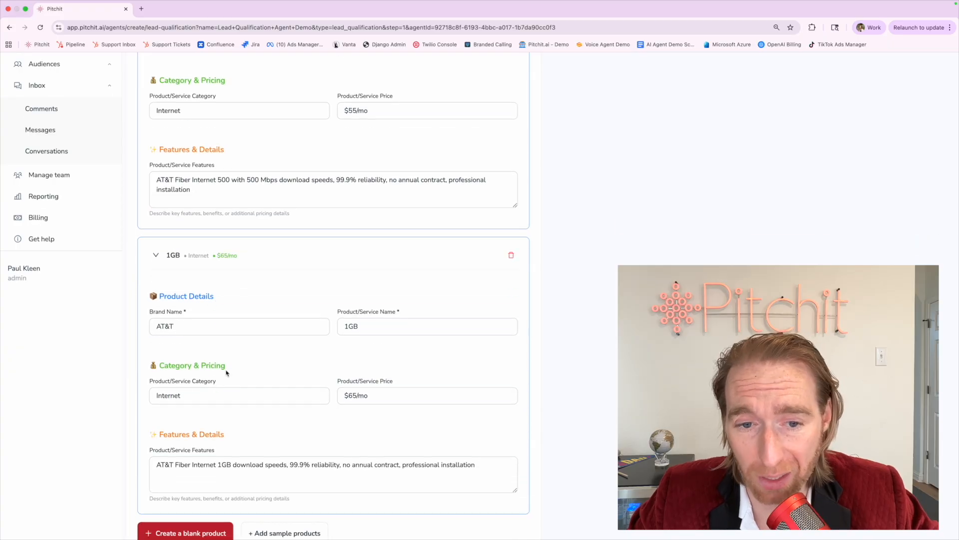
scroll(227, 373, down, 2)
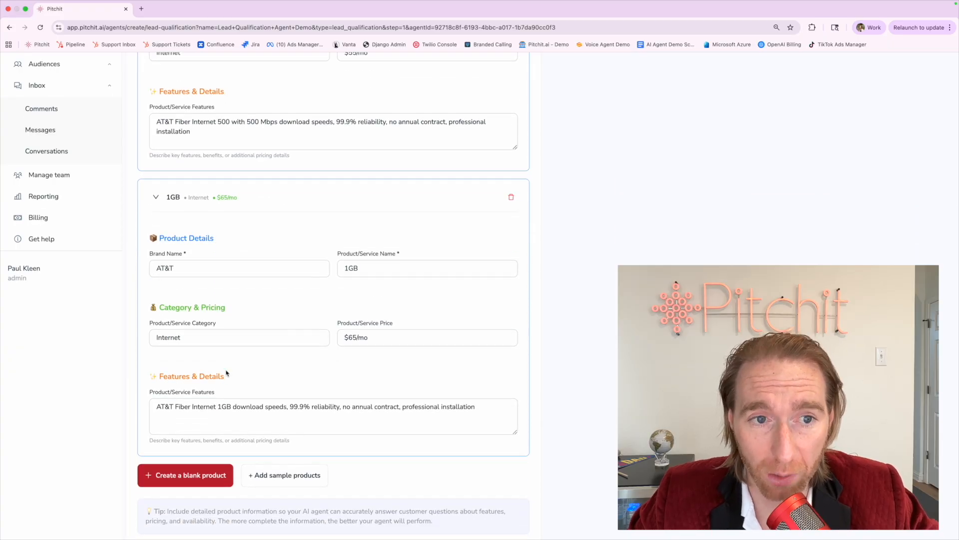
- Delete the 1GB product from the product list
click(511, 197)
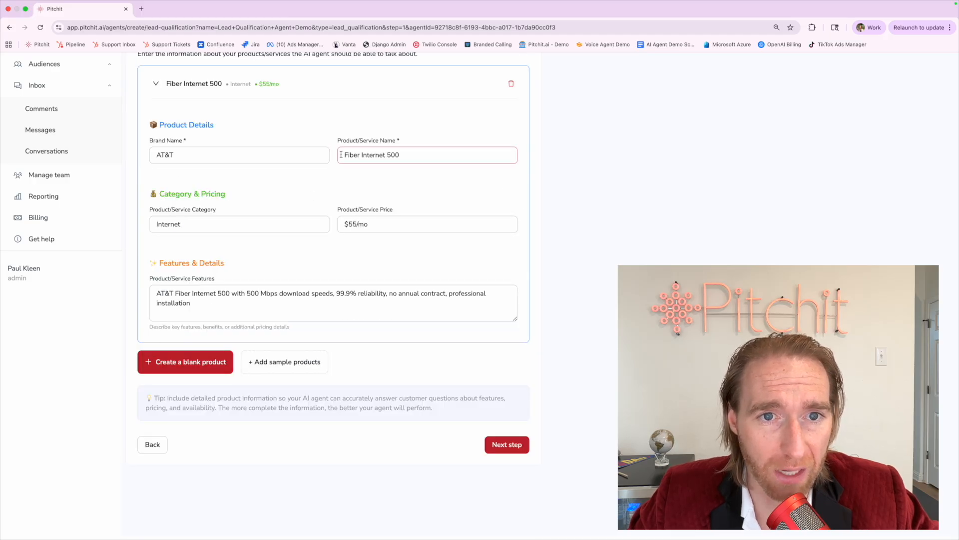
- Create a blank product with the brand AT&T, product name Mobility and category Mobile
click(171, 368)
click(183, 441)
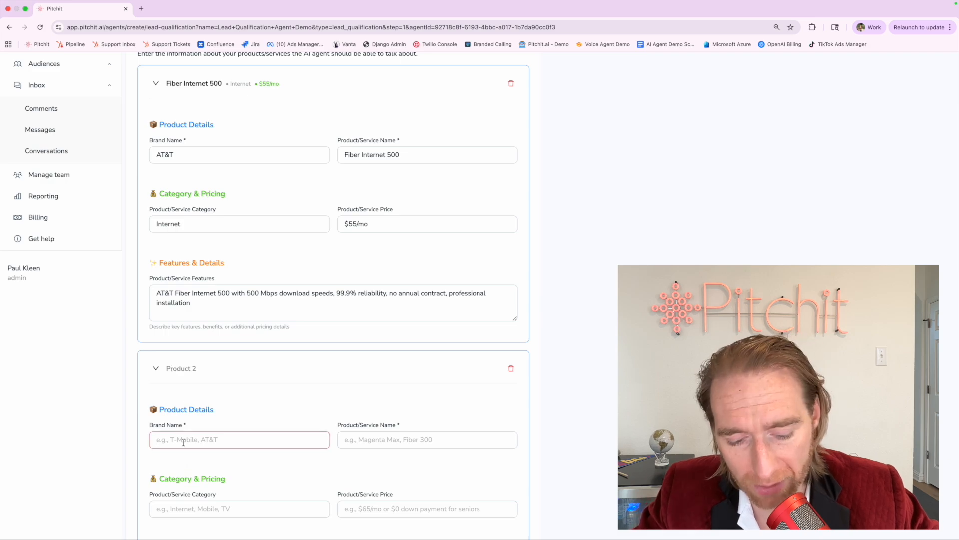
text(AT&T)
key(Tab)
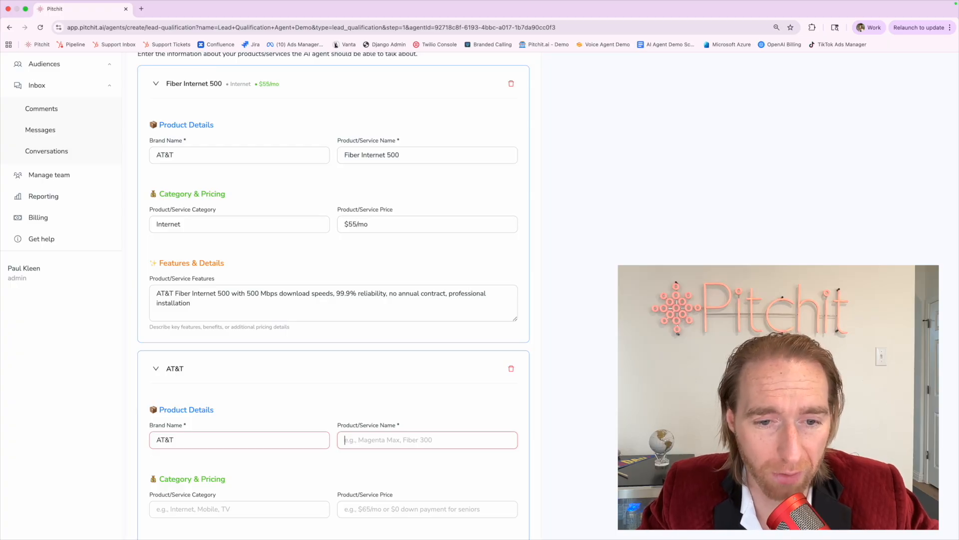
text(Mobility)
key(Tab)
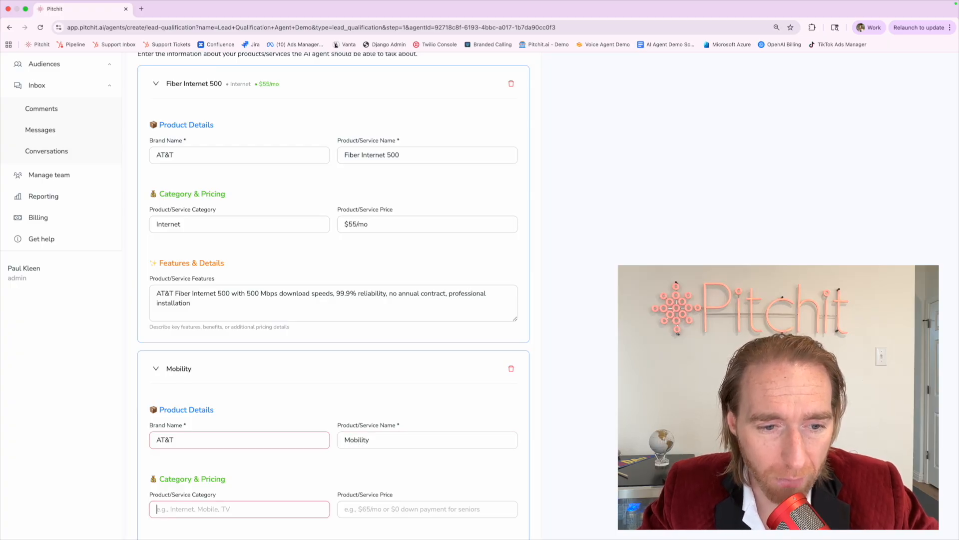
text(Mobile)
key(Tab)
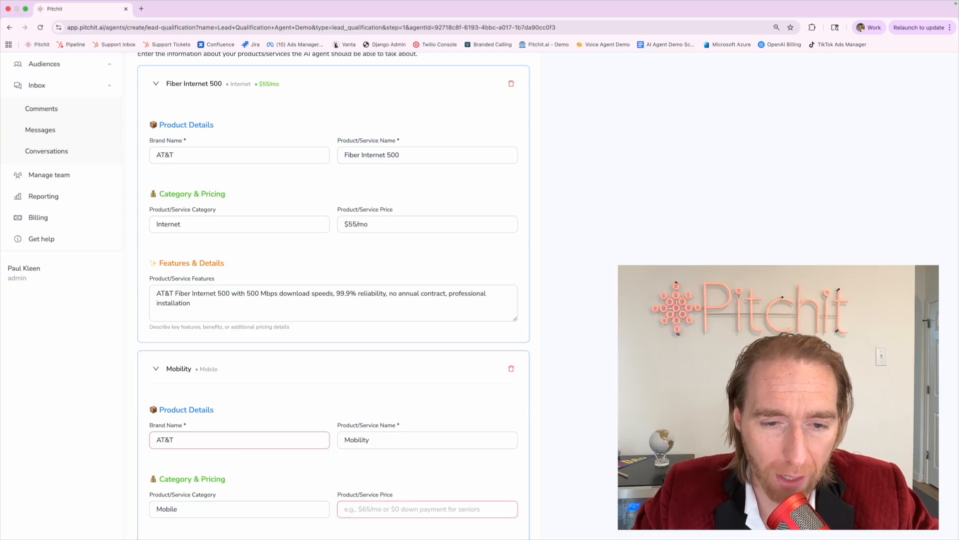
- Rename the Mobility product as Unlimited Talk and Text and set its price to $89/mo per line
double_click(349, 440)
key(BackSpace)
text(Unlim)
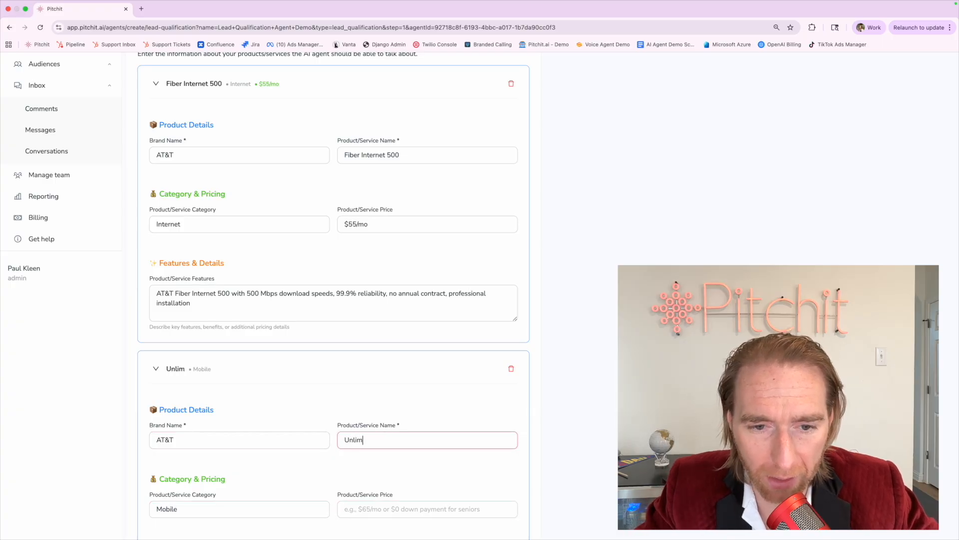
text(ited Talk and Tex)
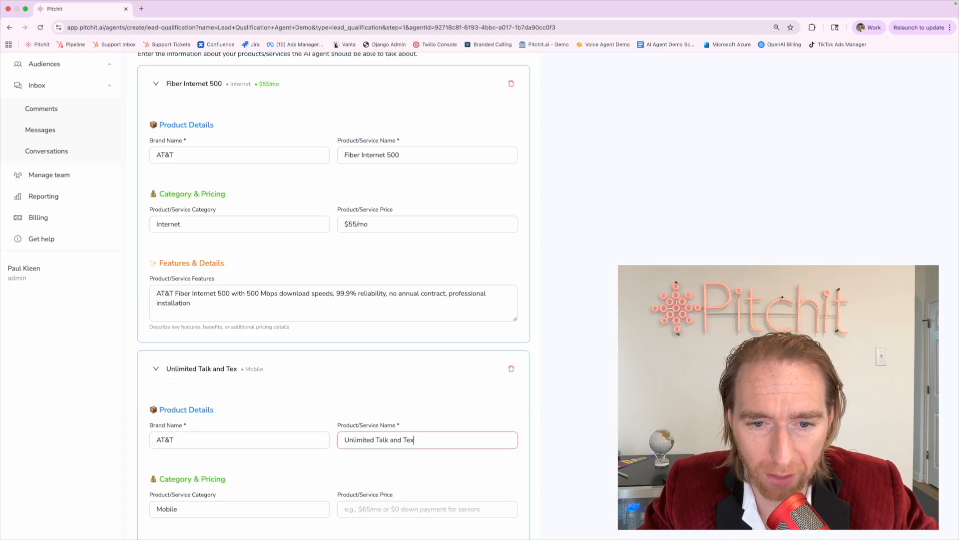
text(t)
click(392, 507)
text($)
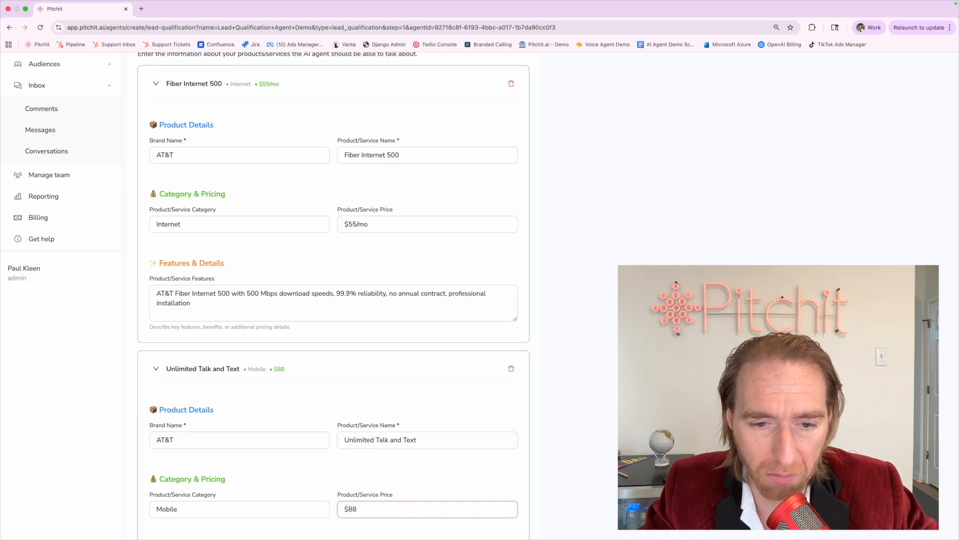
text(89/mo )
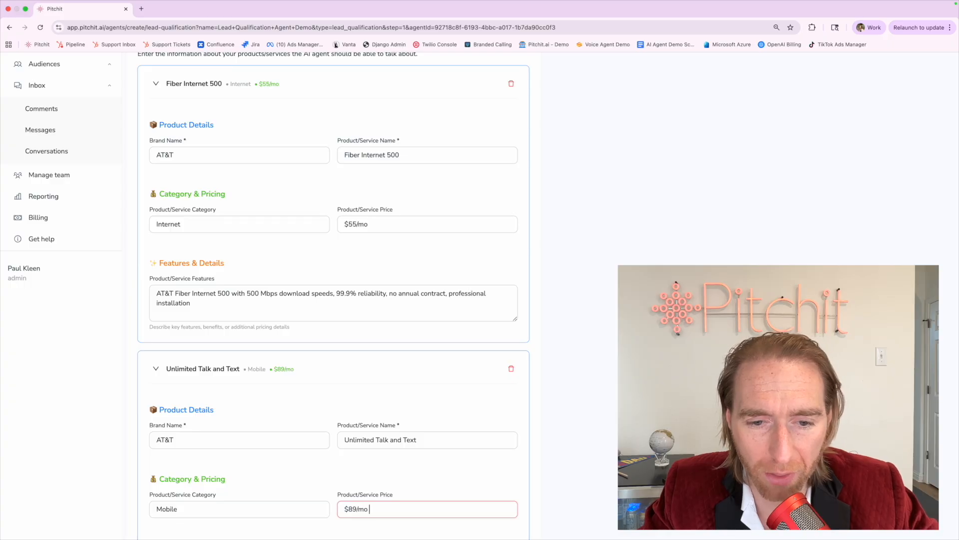
text(per line)
- Enter the features "Unlimited talk and text in mainland USA for $89/mo. Requires annual contract and auto pay enabled. If you sign up today, receive free smart doorbell."
scroll(341, 405, down, 5)
click(345, 386)
text(Unlimited talk and text in)
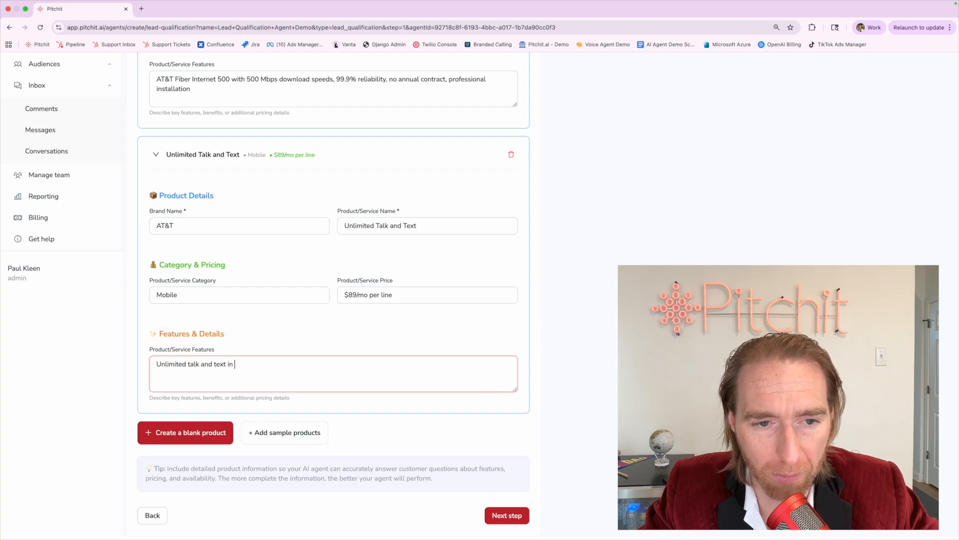
text( mainland USA for $)
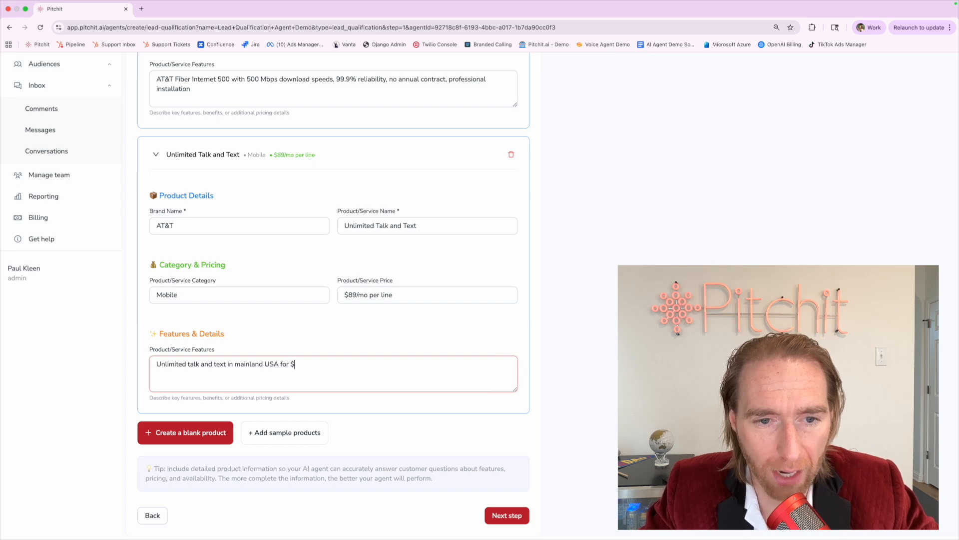
text(89/mo.)
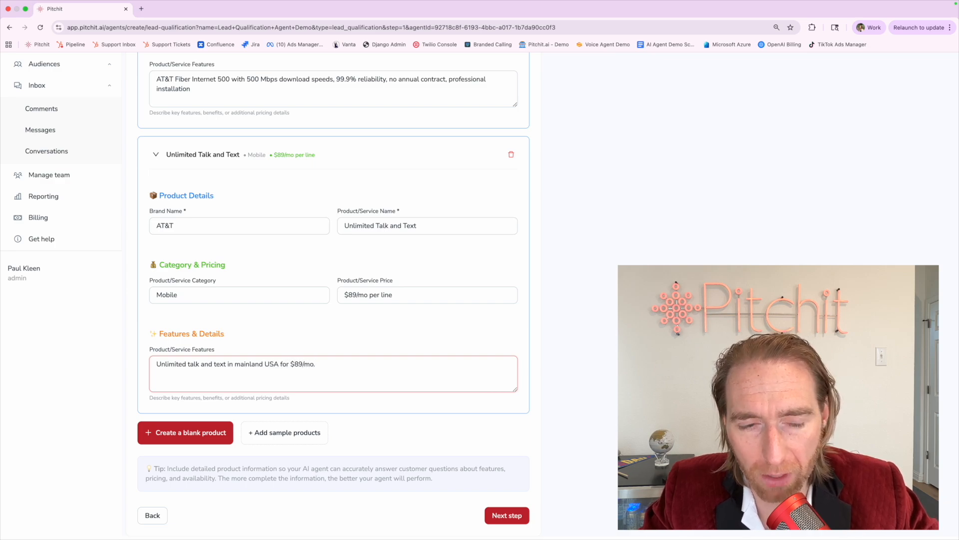
text( Requires annual contr)
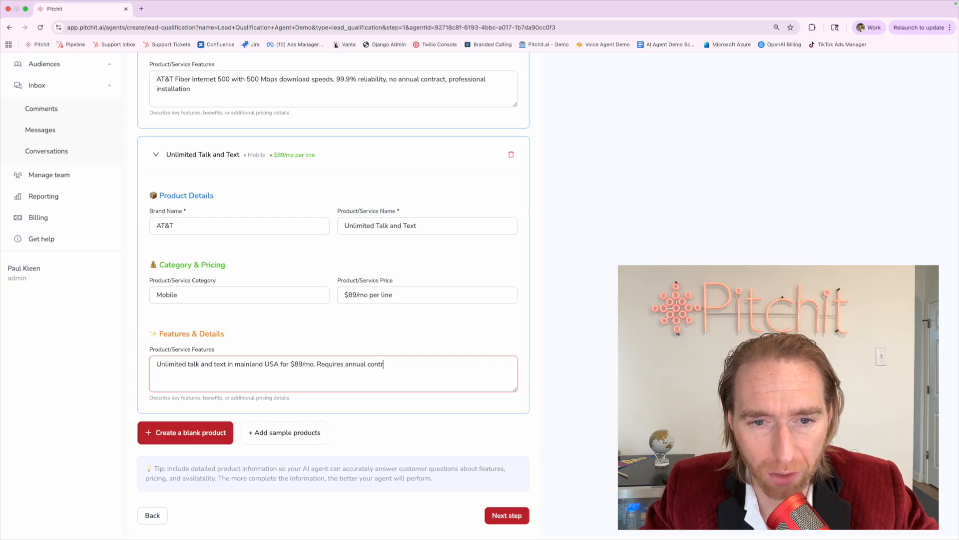
text(act and auto pay enabled. If you)
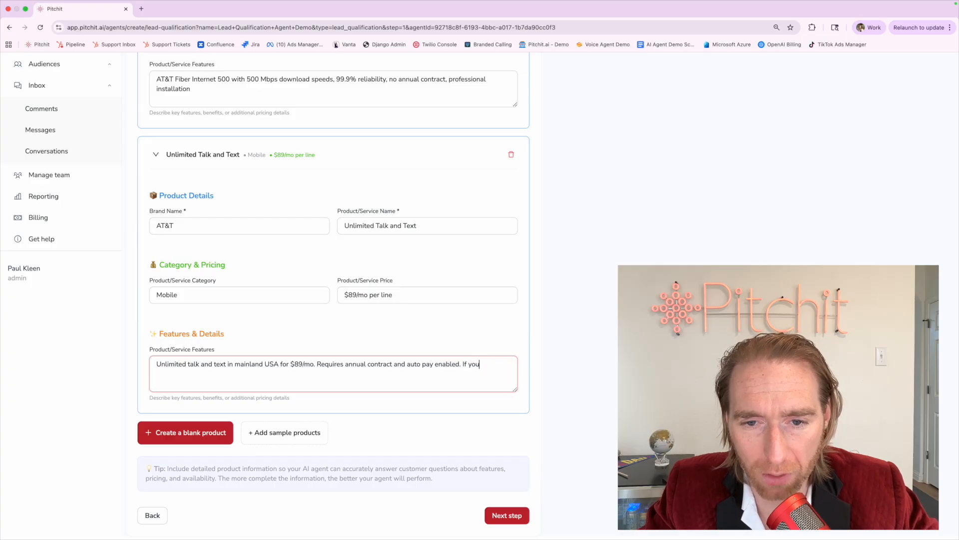
text( sign up today, receive free)
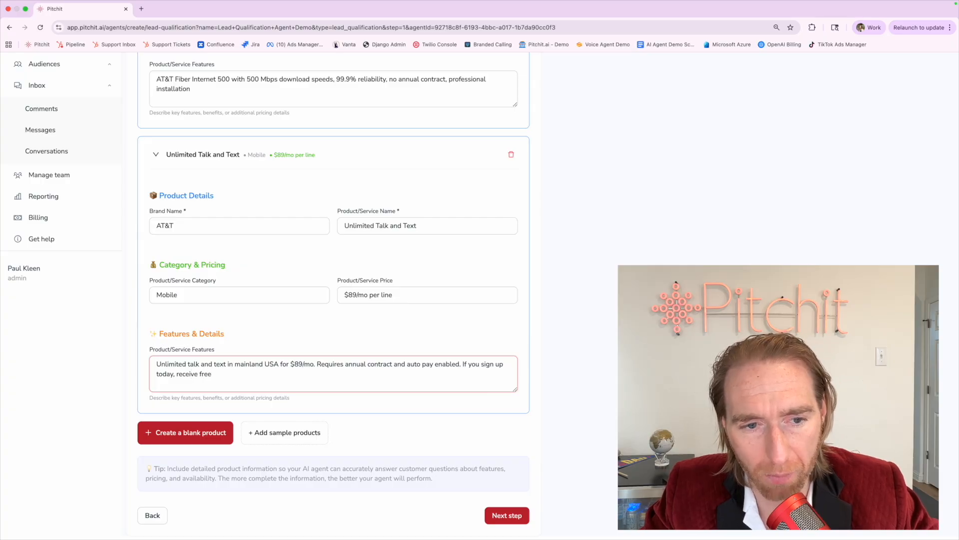
text(smart doorbell.)
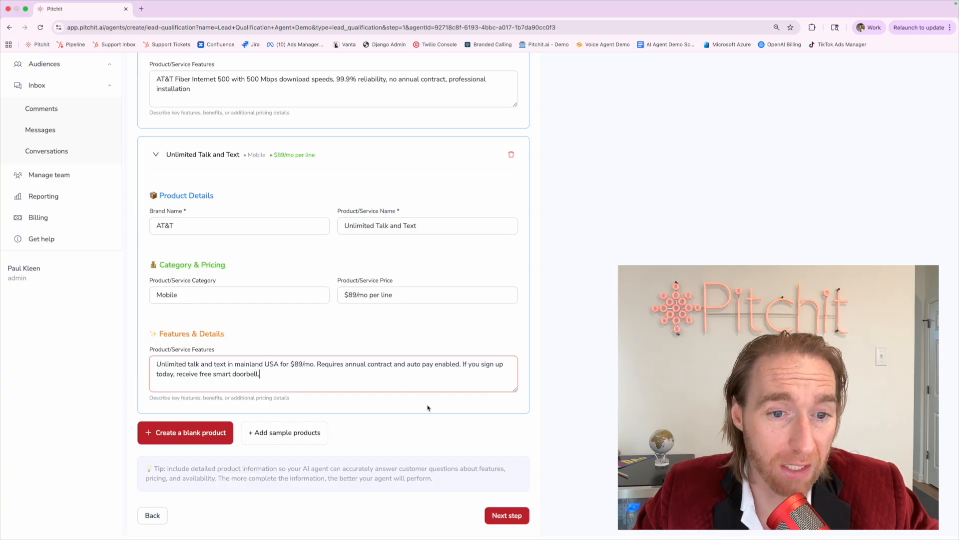
- Review the Unlimited Talk and Text product's features, brand and category alongside the Fiber Internet 500 product
click(384, 343)
triple_click(273, 364)
click(280, 379)
click(293, 341)
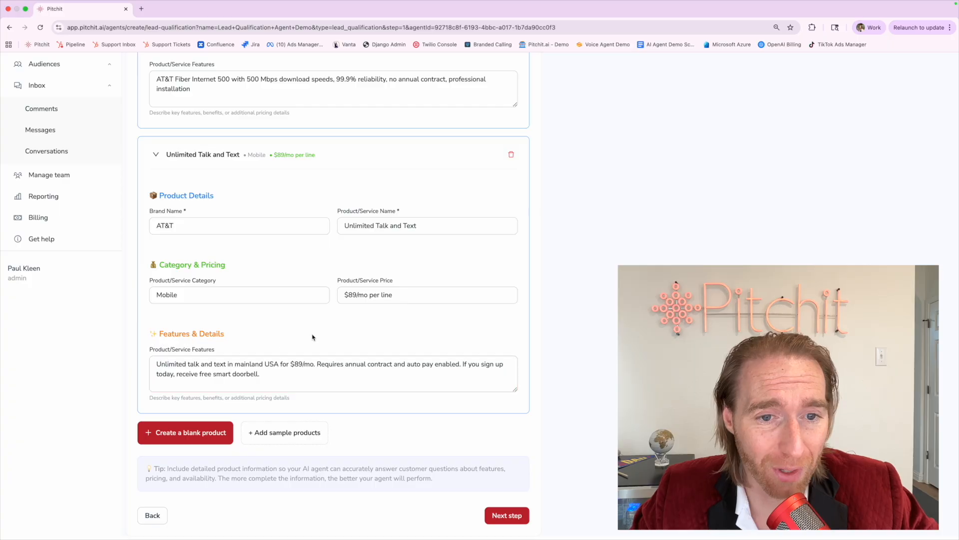
scroll(332, 275, up, 4)
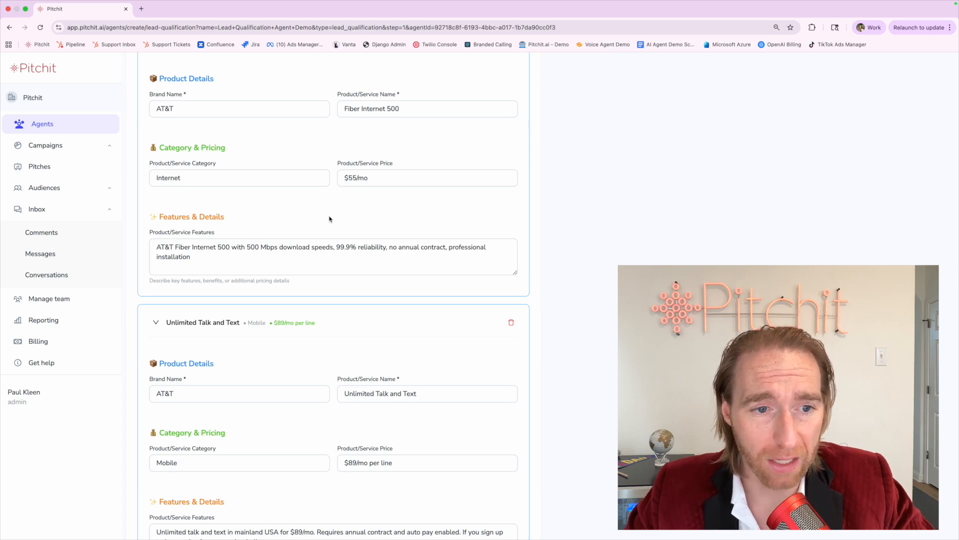
click(286, 394)
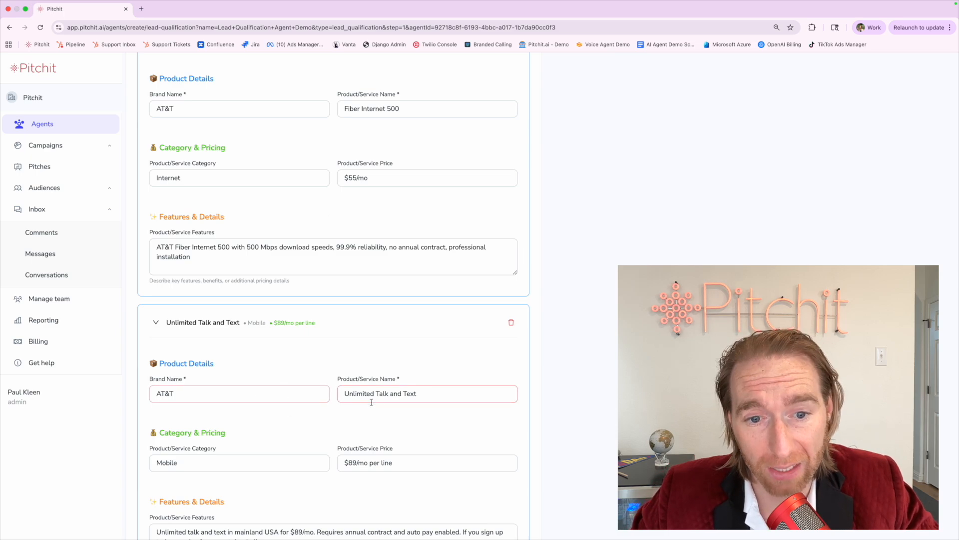
scroll(370, 403, down, 2)
triple_click(162, 354)
click(201, 374)
drag(176, 354, 145, 357)
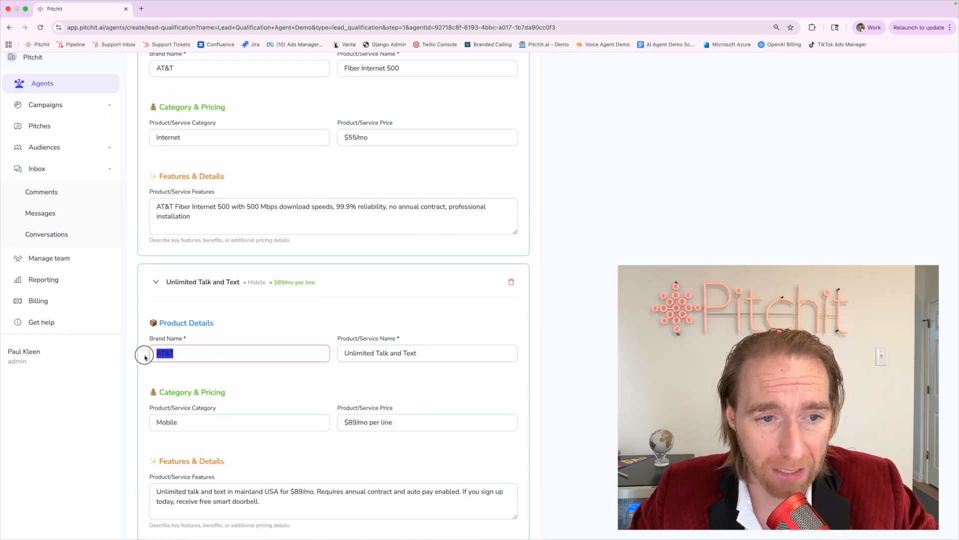
click(244, 390)
double_click(191, 417)
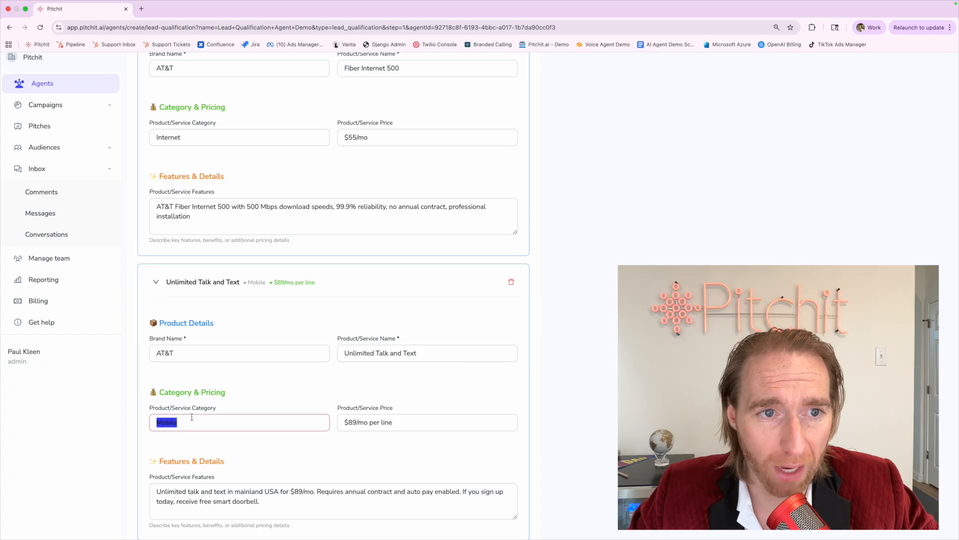
- Delete the Unlimited Talk and Text product from the product list
click(511, 282)
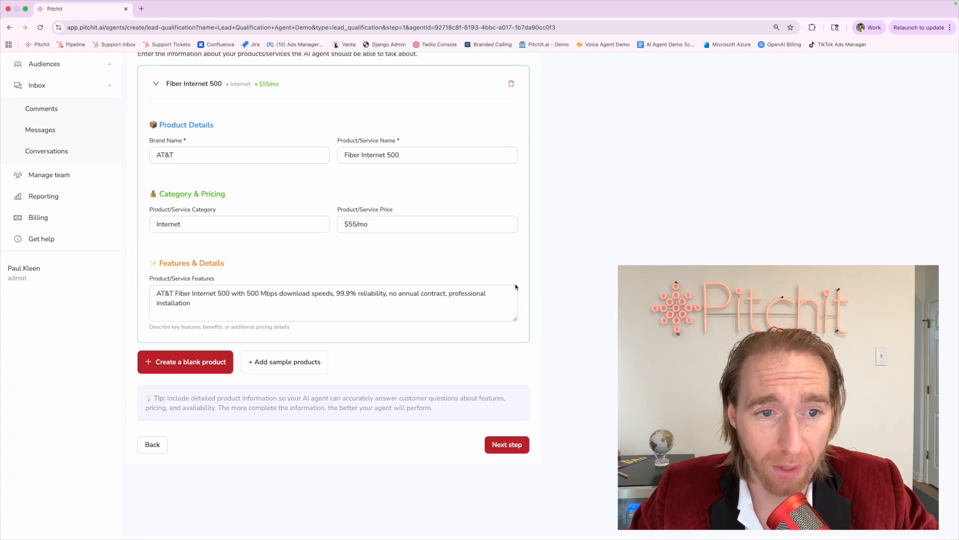
- Create a blank product with brand T-Mobile, product name Fiber Internet 500, category Internet and price $49/mo
click(198, 358)
click(193, 439)
text(T-Mobile)
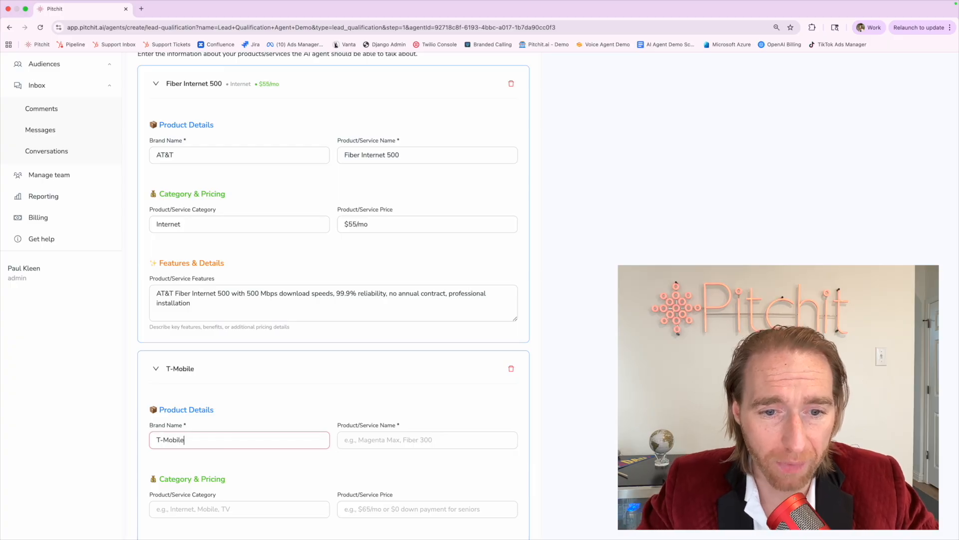
key(Tab)
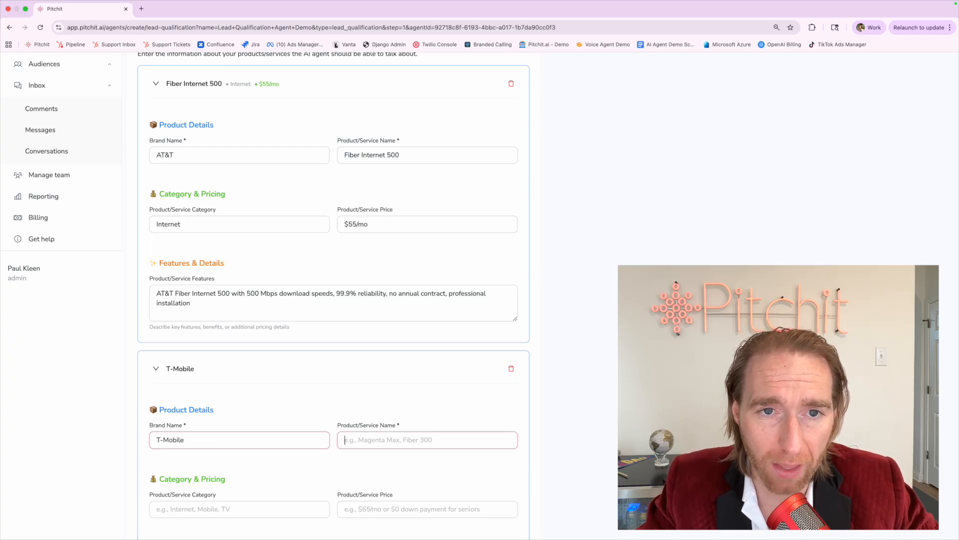
text(Fiber Intern)
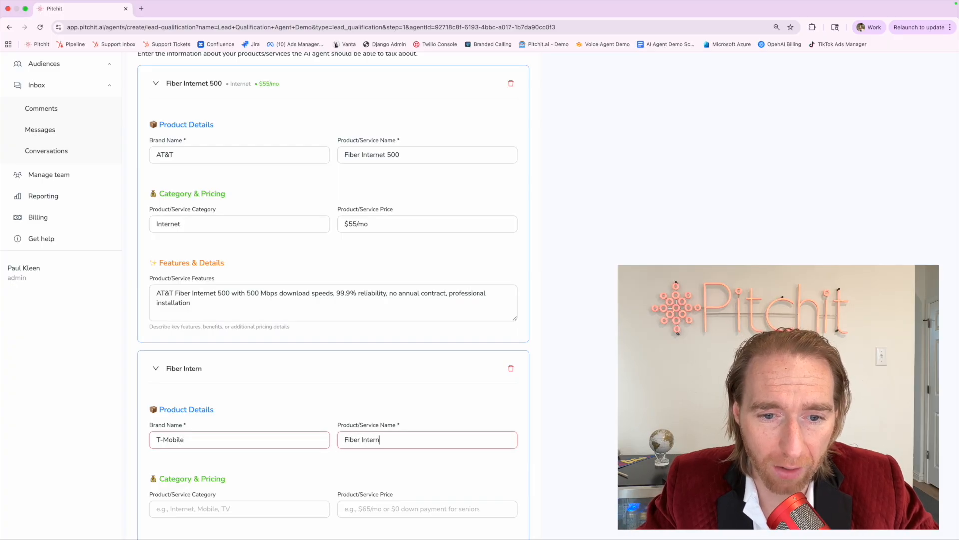
text(et 500)
key(Tab)
text(Internet)
key(Tab)
text($)
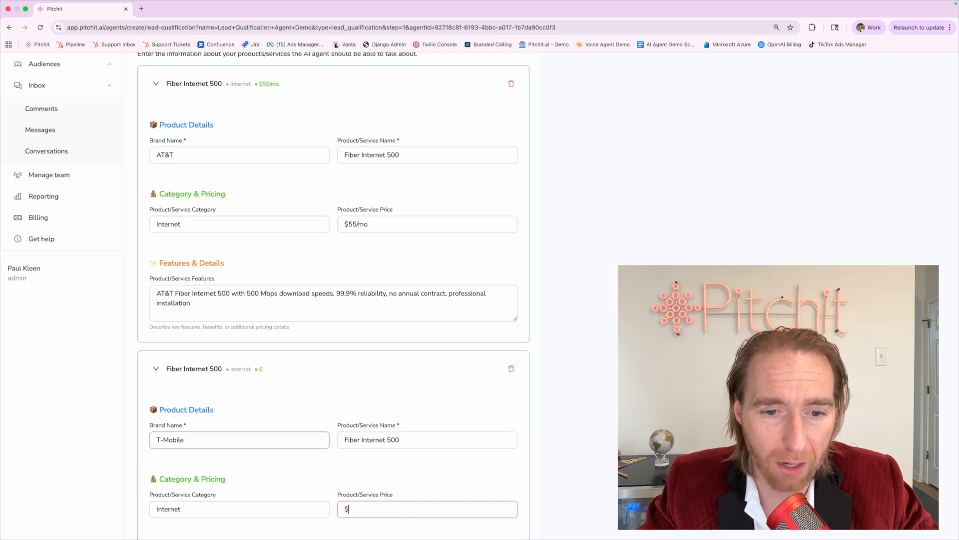
text(49/mo)
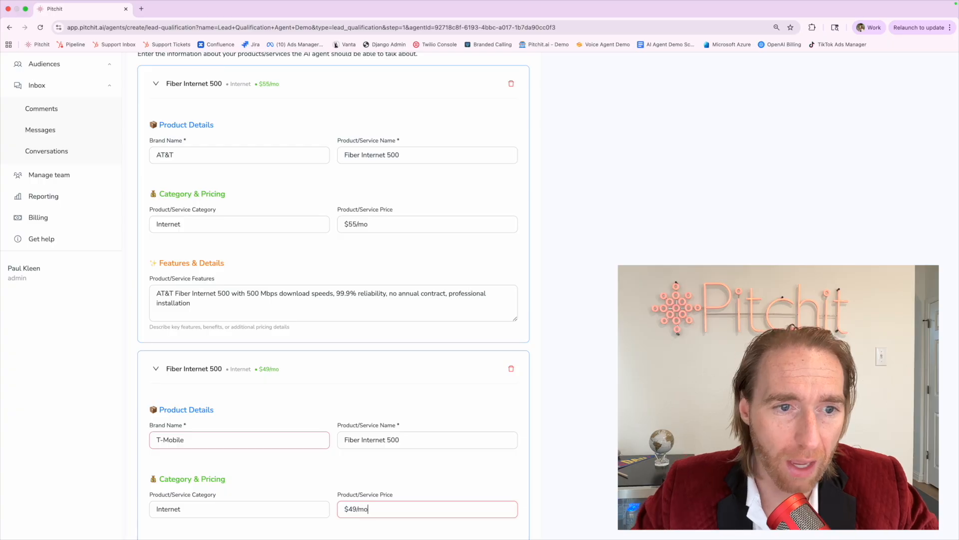
- Copy the AT&T product's features text into the T-Mobile product's features, replacing the brand AT&T with T-Mobile
scroll(330, 299, down, 3)
triple_click(171, 179)
key(super+c)
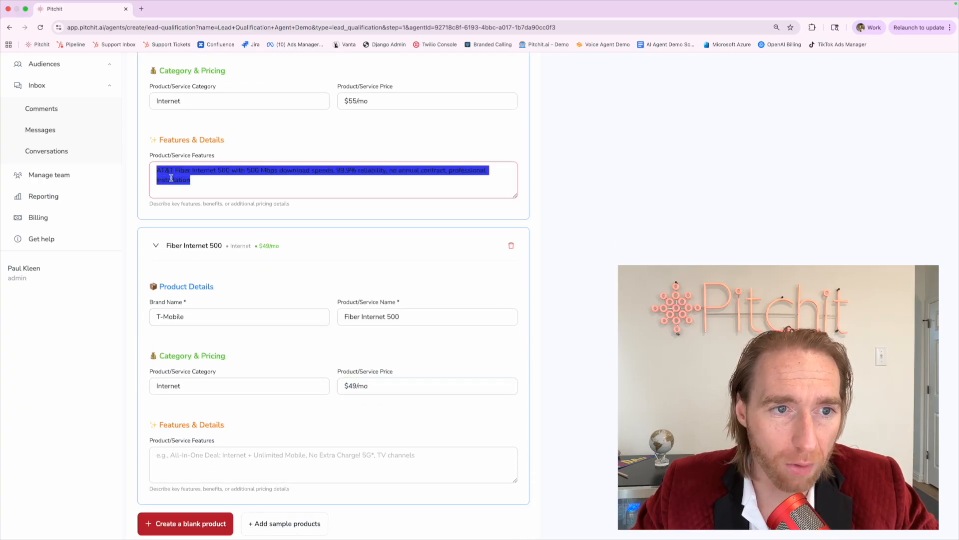
click(184, 452)
key(super+v)
mouse_move(156, 454)
mouse_down()
mouse_move(199, 455)
mouse_move(172, 453)
mouse_up()
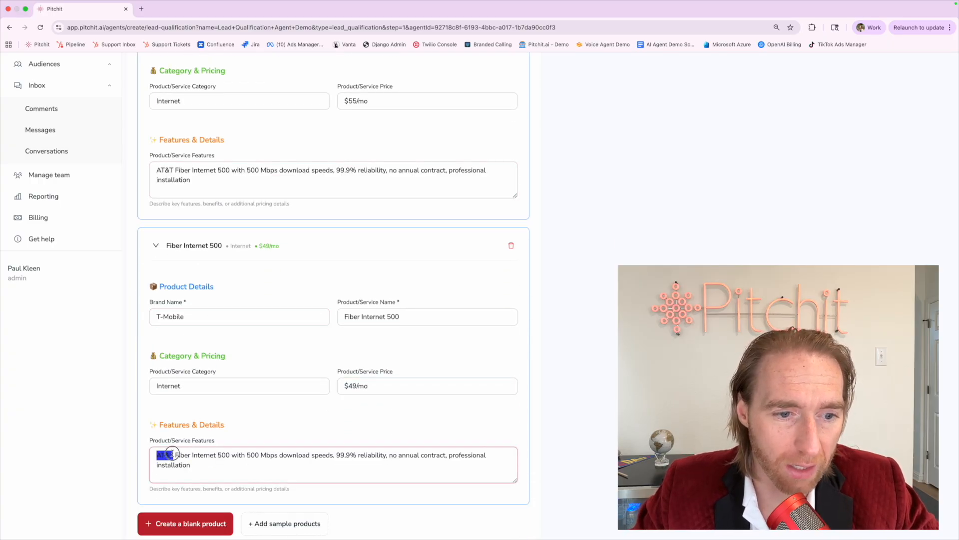
text(T-Mobile)
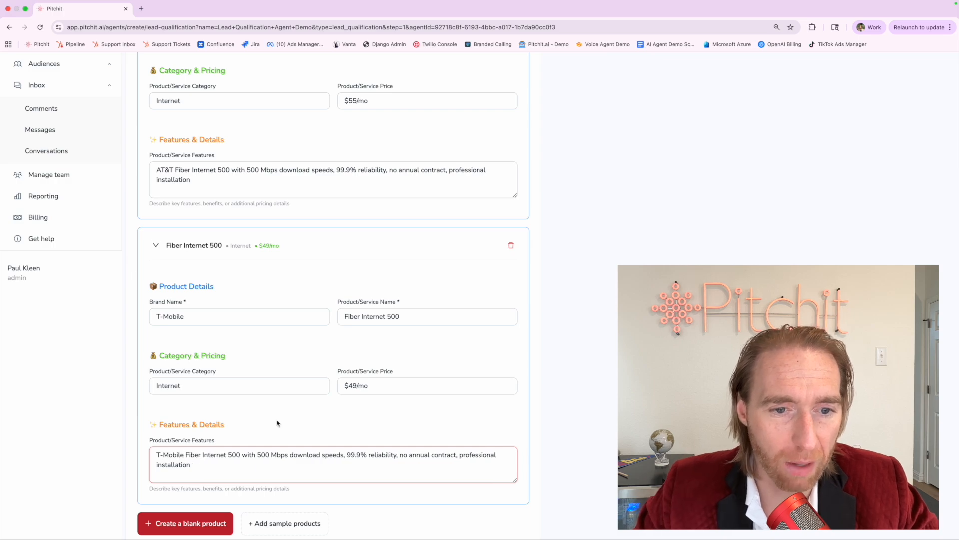
click(278, 424)
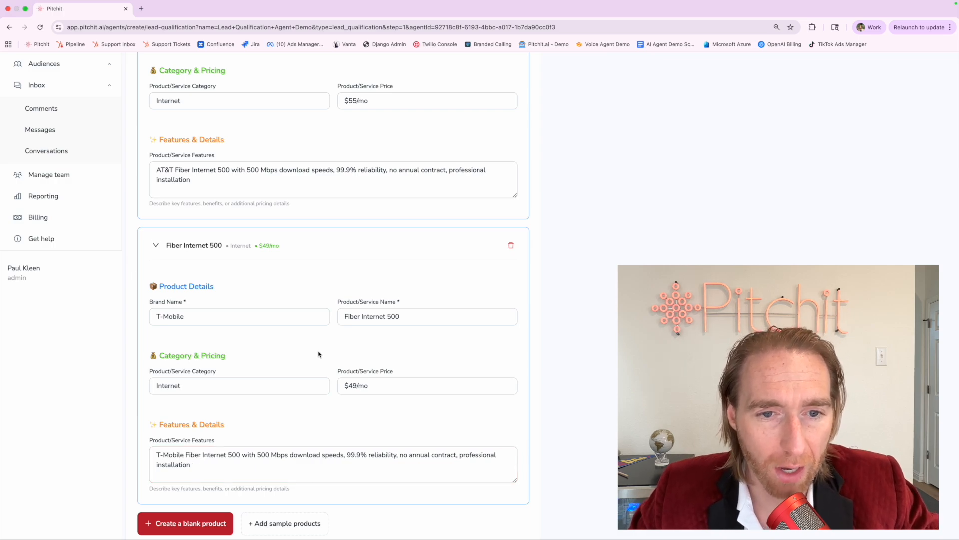
- Compare the brand, price and features of the AT&T and T-Mobile Fiber Internet 500 products
scroll(338, 285, up, 2)
click(332, 239)
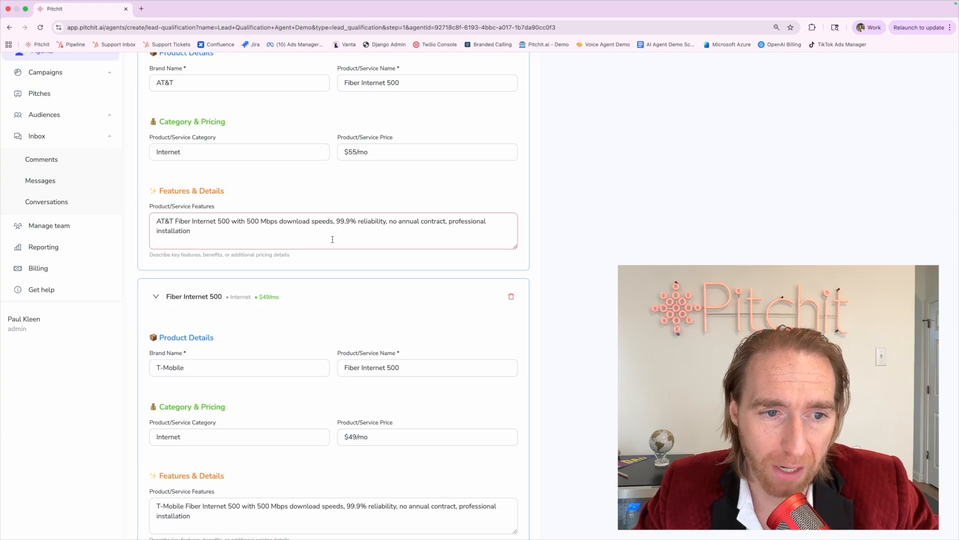
double_click(173, 370)
click(198, 396)
scroll(299, 403, up, 2)
scroll(299, 403, up, 3)
click(223, 249)
scroll(224, 249, down, 3)
scroll(224, 250, down, 5)
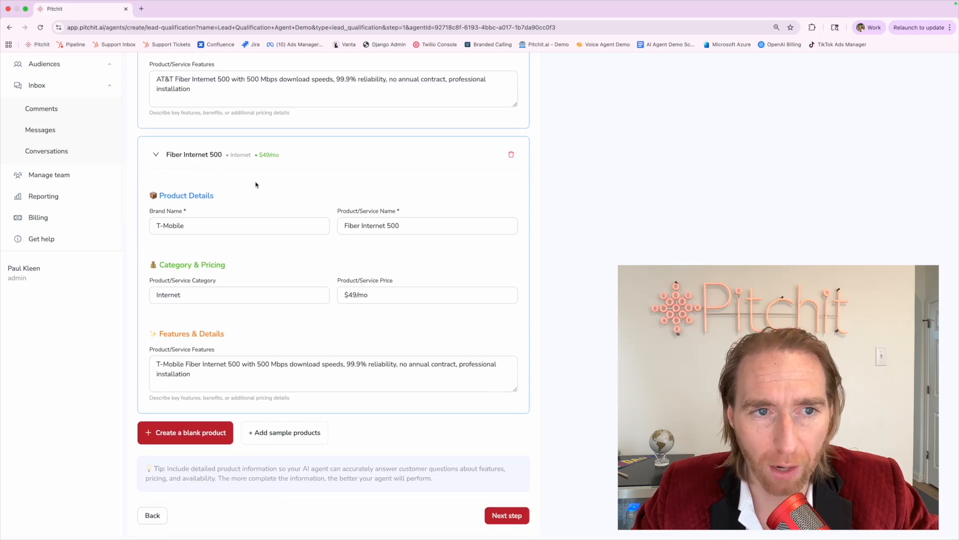
scroll(326, 206, up, 10)
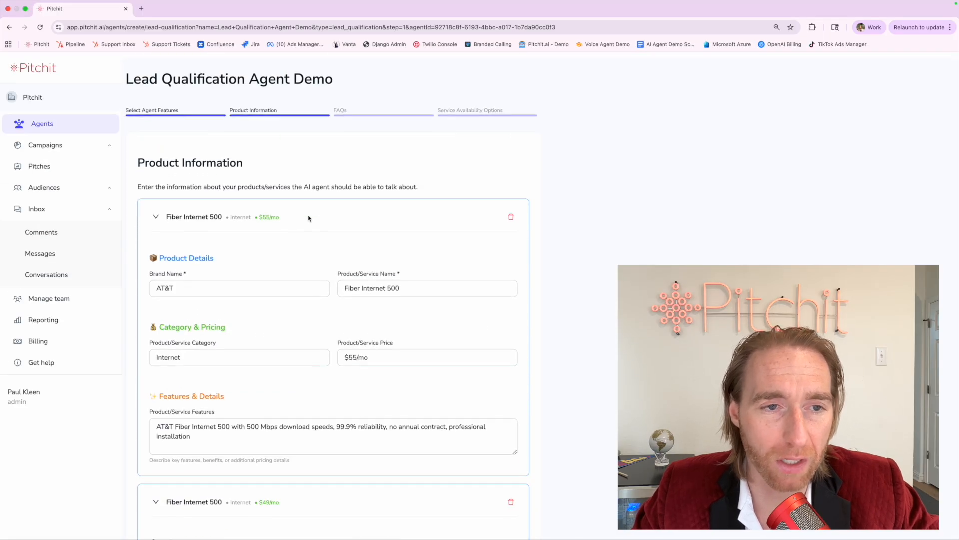
click(284, 281)
scroll(285, 235, down, 7)
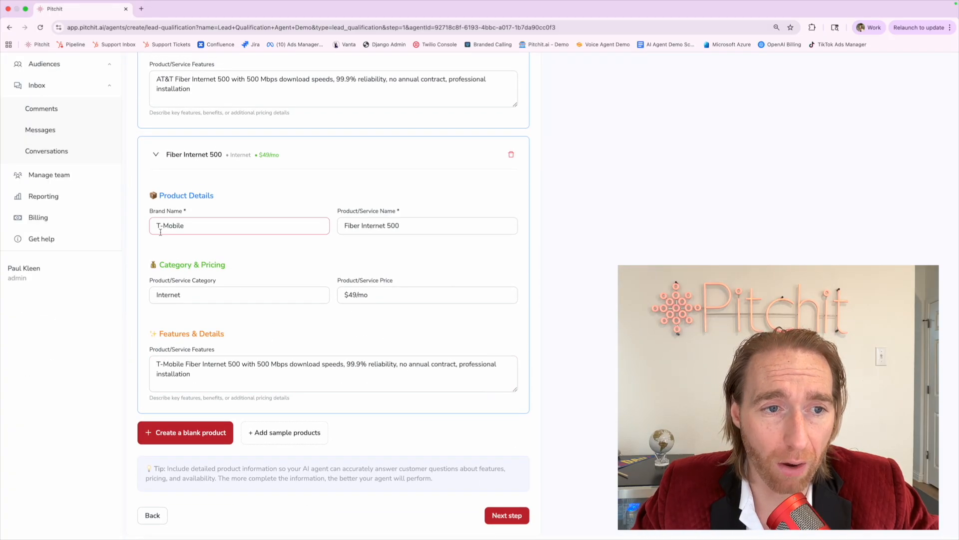
- Finish the product information stage, continue to the FAQs stage and add the sample FAQs
drag(156, 225, 226, 225)
click(350, 267)
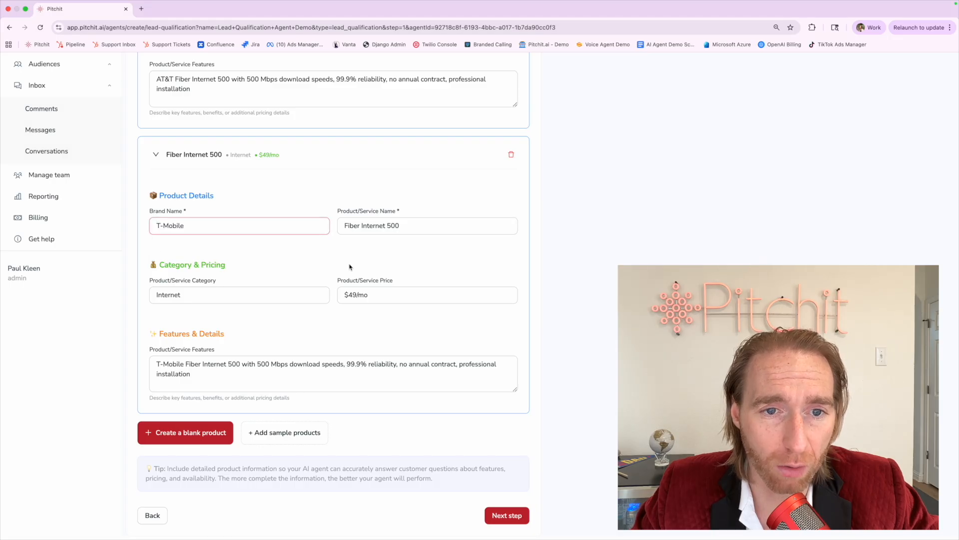
click(515, 522)
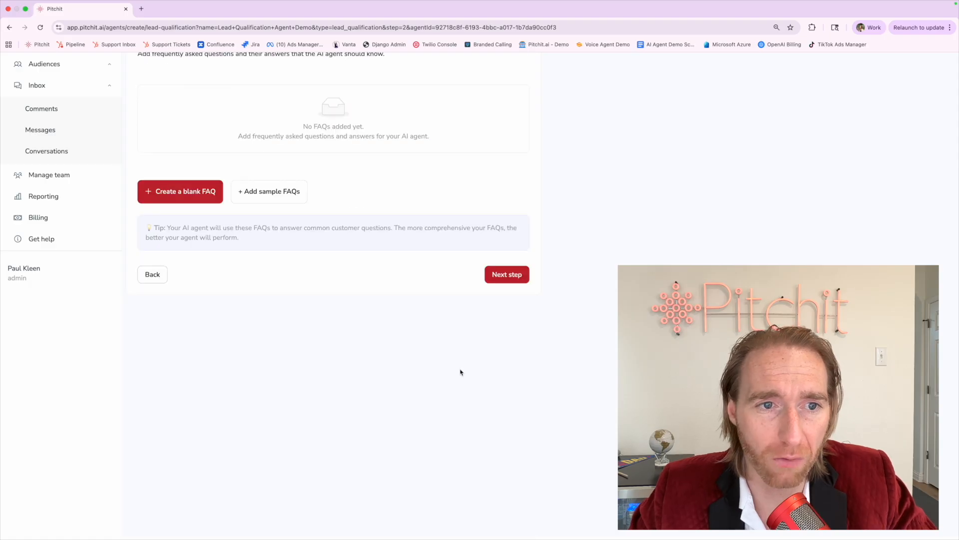
scroll(354, 308, up, 3)
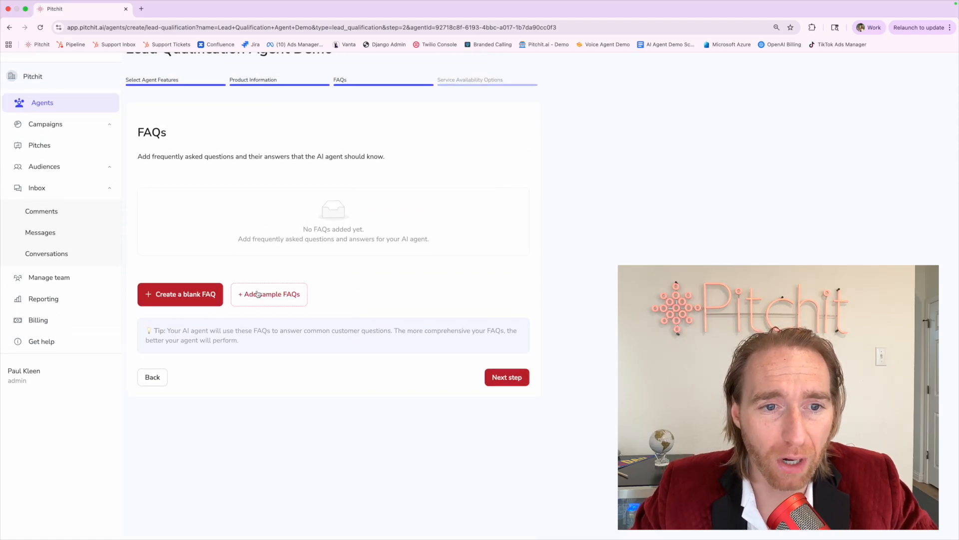
click(257, 294)
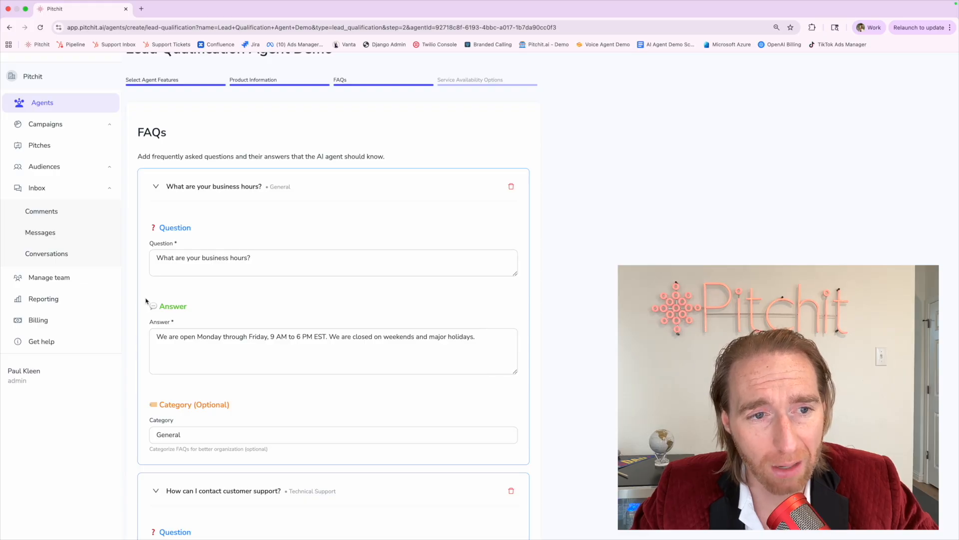
- Review the business hours FAQ's question, answer and category, and skim through the other sample FAQs
drag(156, 258, 294, 256)
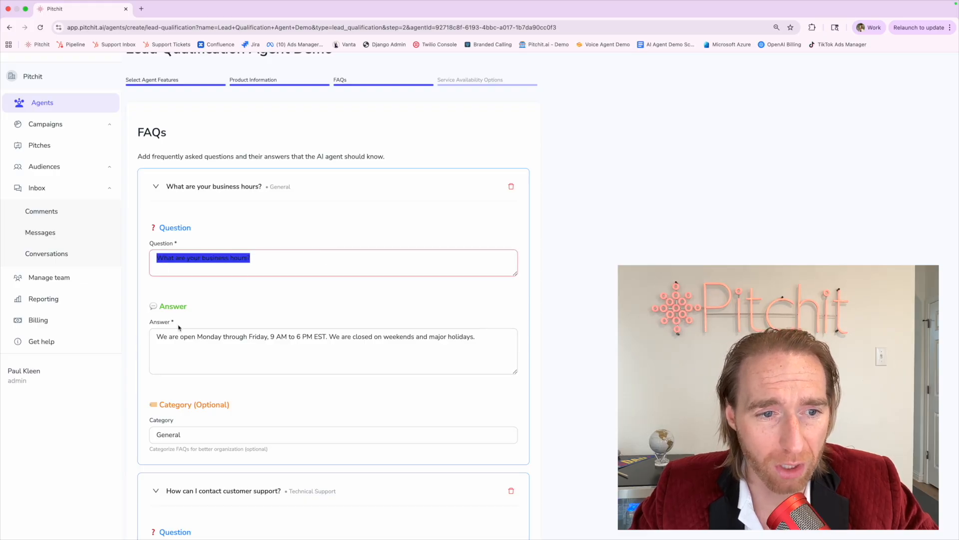
triple_click(164, 345)
click(142, 361)
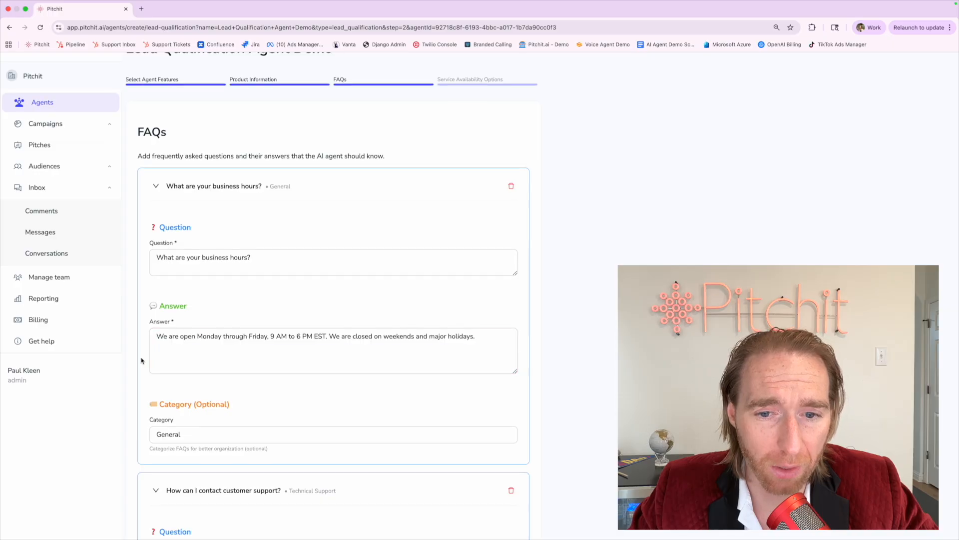
scroll(145, 370, down, 1)
double_click(172, 408)
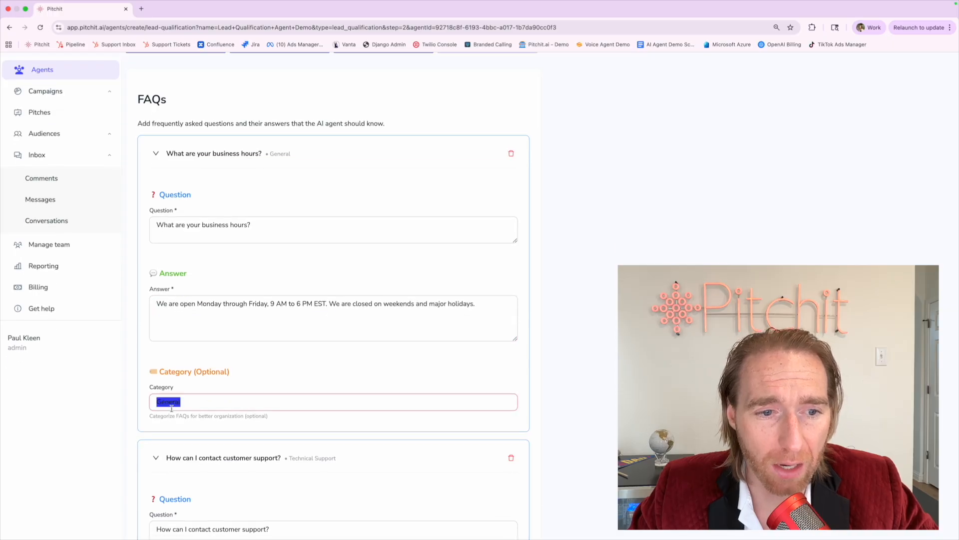
click(142, 427)
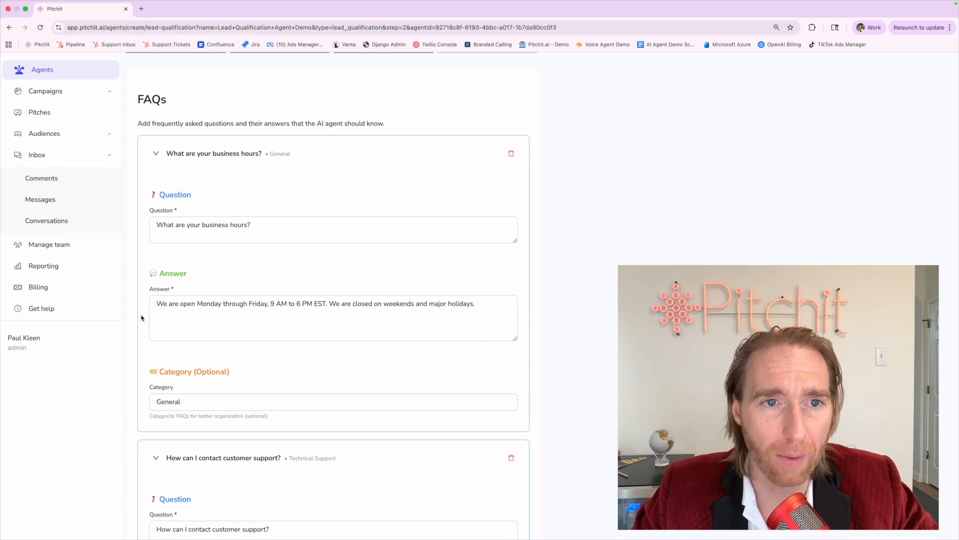
scroll(142, 318, down, 5)
scroll(142, 318, down, 7)
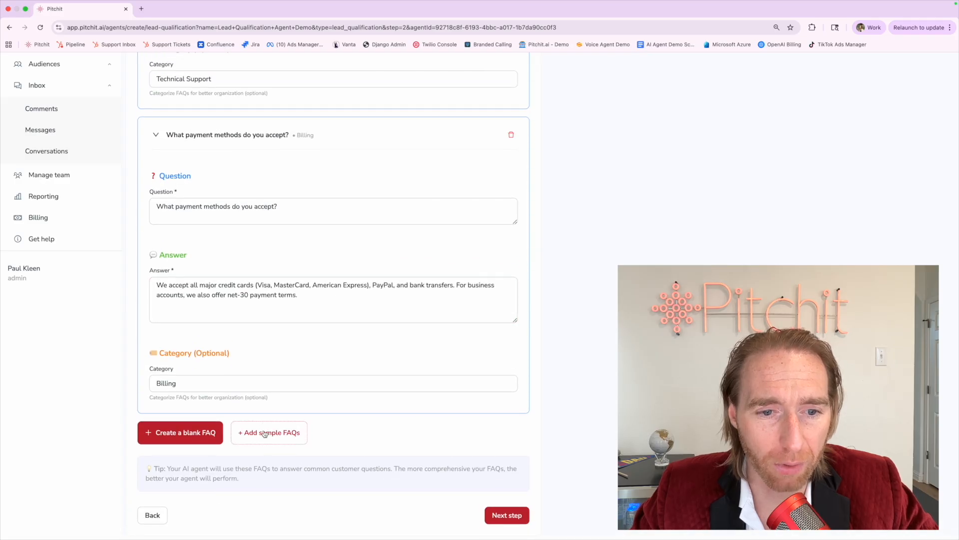
click(253, 432)
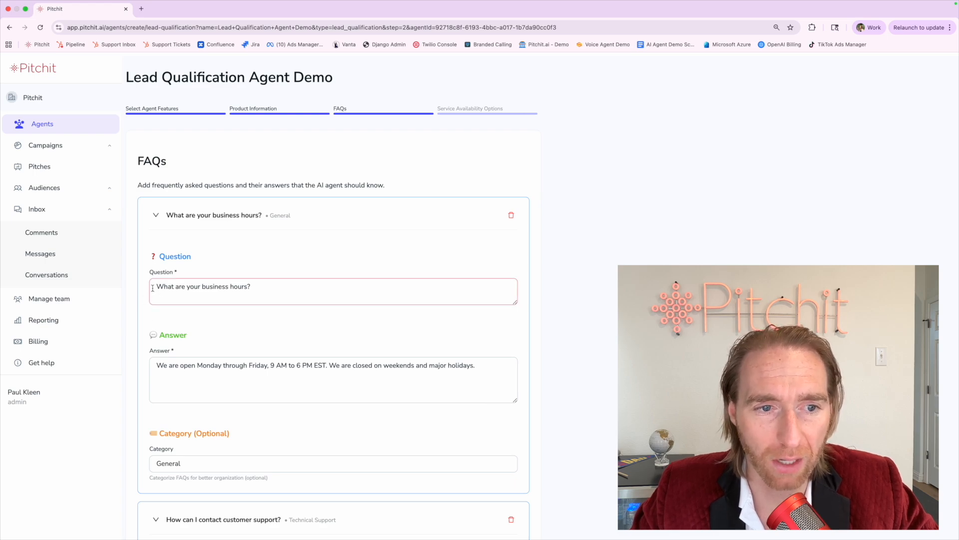
- Examine how the question and answer are worded in the business hours FAQ
scroll(160, 353, down, 1)
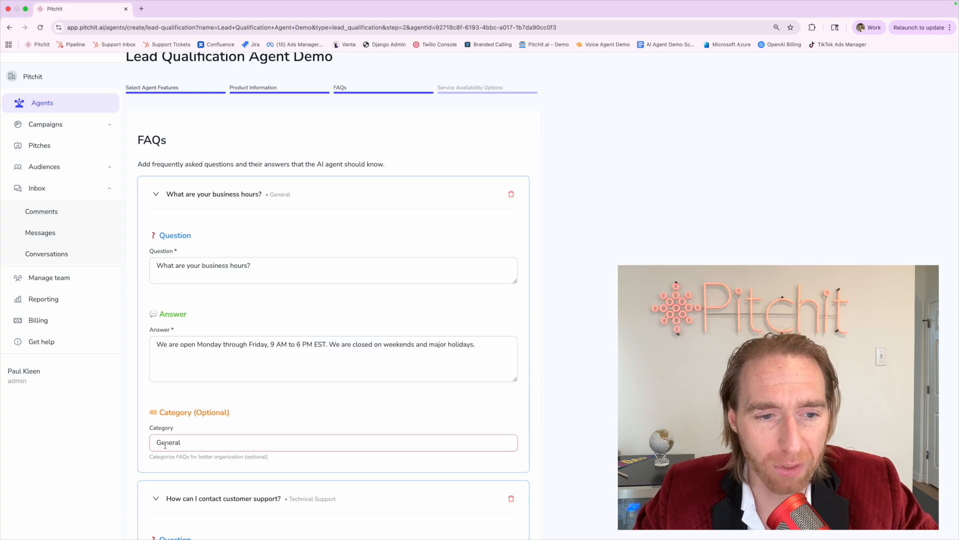
click(214, 275)
key(super+a)
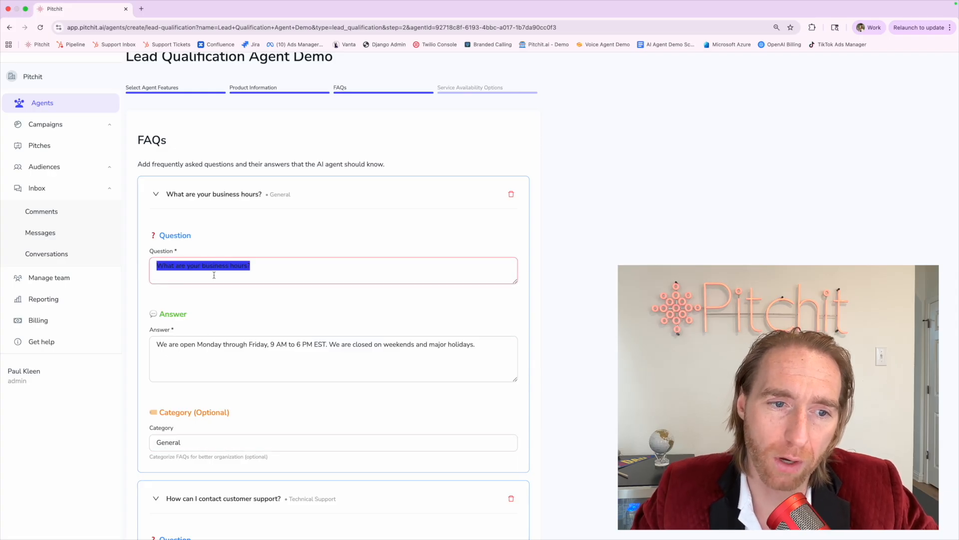
click(215, 350)
key(super+a)
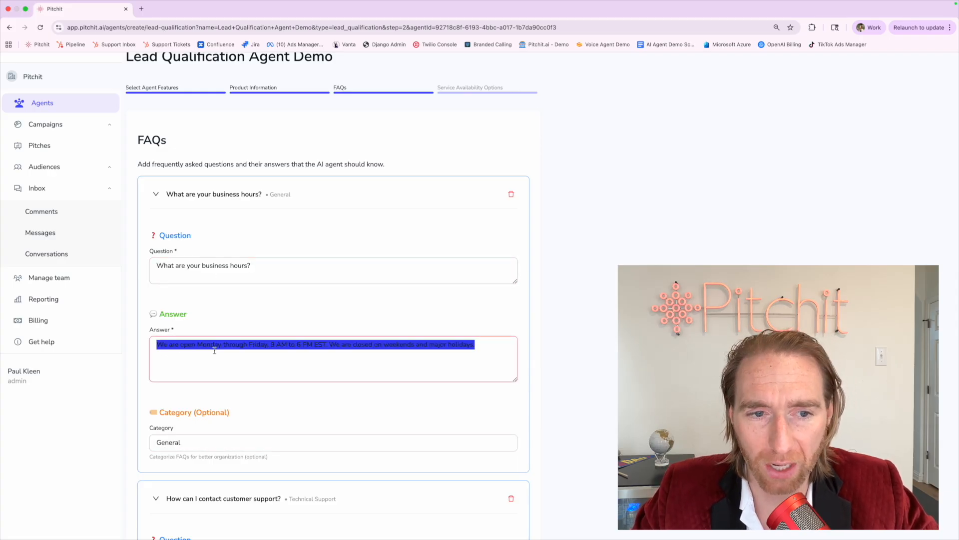
click(214, 305)
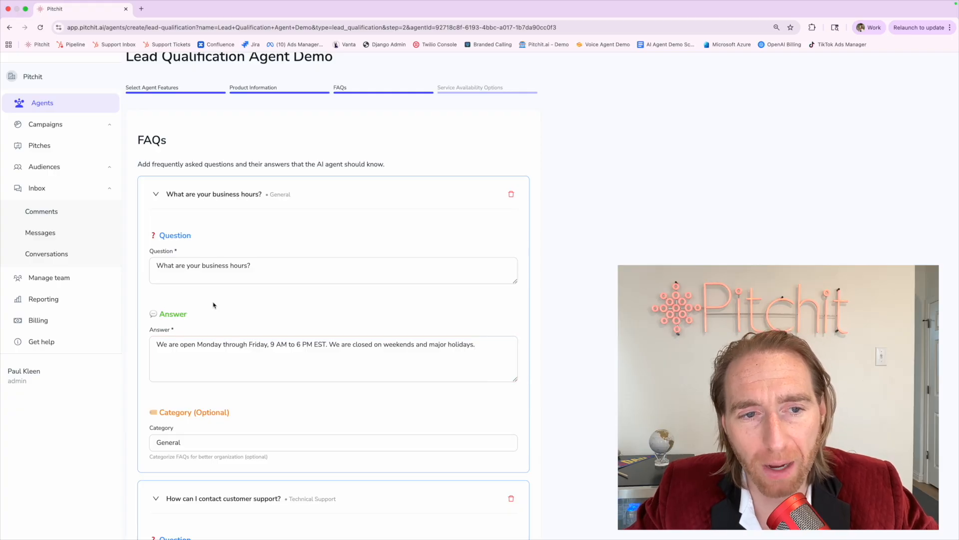
click(208, 266)
key(super+a)
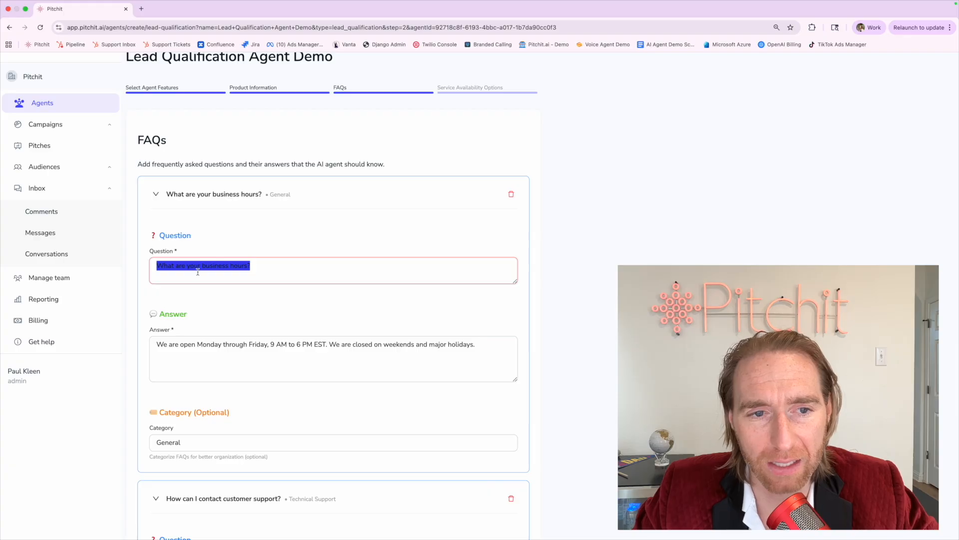
triple_click(164, 266)
click(165, 266)
click(168, 296)
click(175, 264)
drag(154, 259, 384, 259)
key(super+a)
click(256, 309)
click(228, 344)
key(super+a)
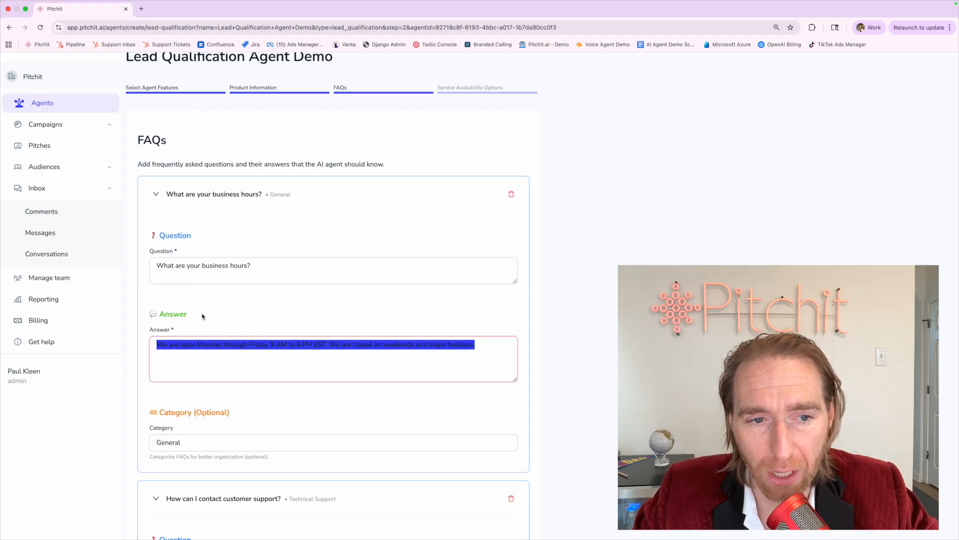
triple_click(170, 344)
click(170, 344)
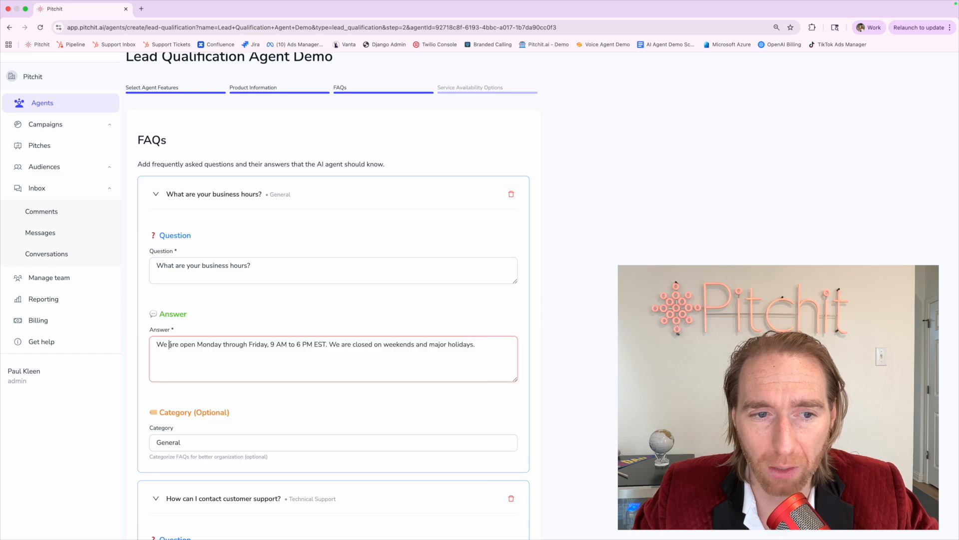
drag(153, 344, 529, 351)
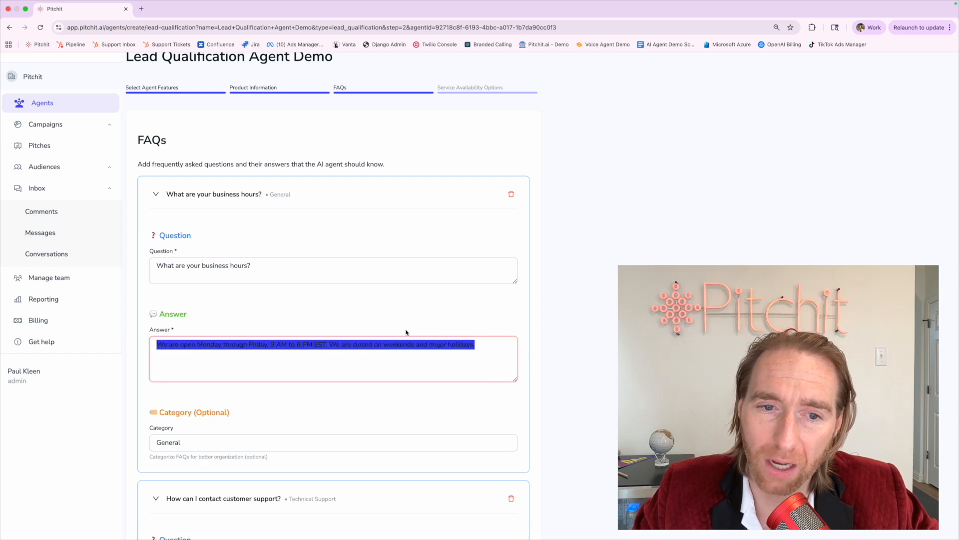
click(311, 350)
triple_click(310, 352)
click(297, 340)
double_click(224, 260)
triple_click(224, 259)
click(195, 305)
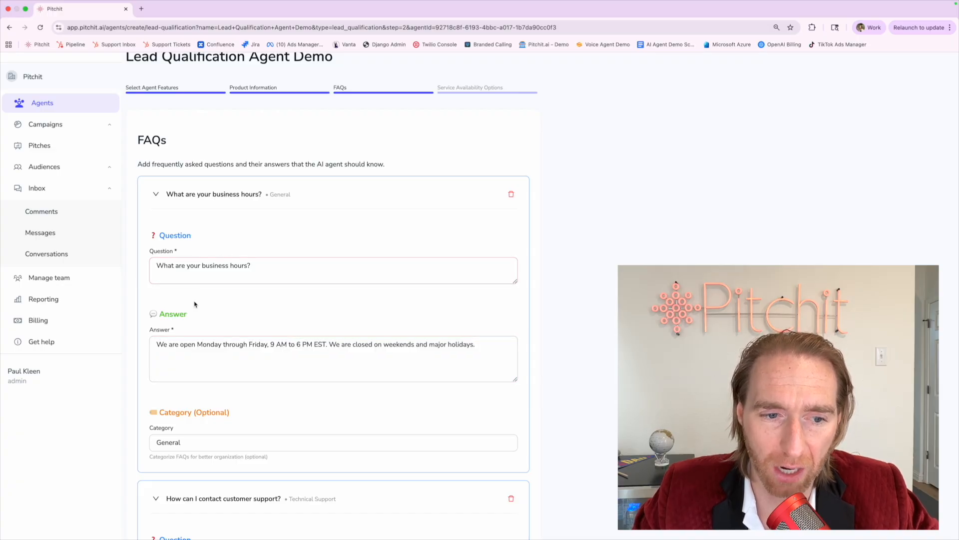
- Examine the optional category of the business hours FAQ alongside its question
click(183, 444)
click(160, 442)
double_click(161, 442)
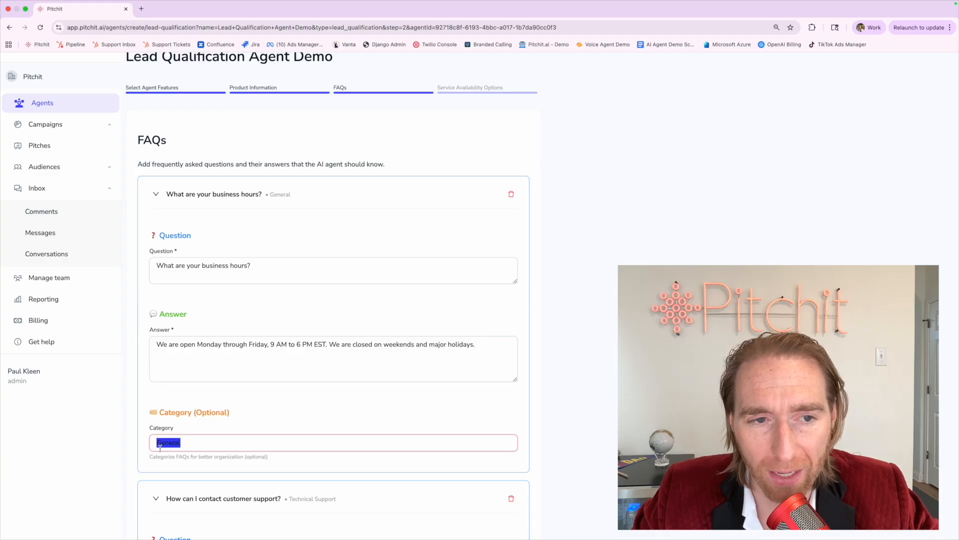
click(179, 443)
click(178, 338)
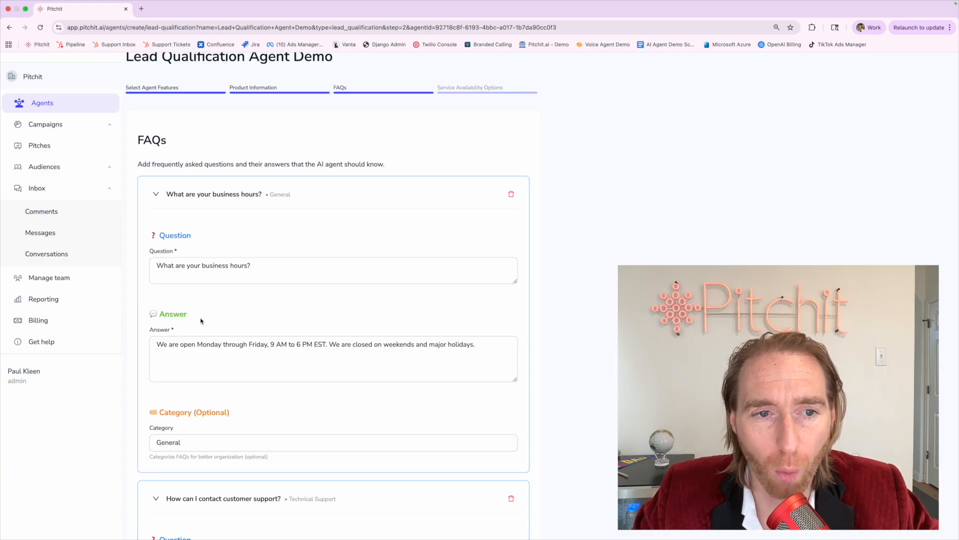
double_click(176, 441)
click(177, 467)
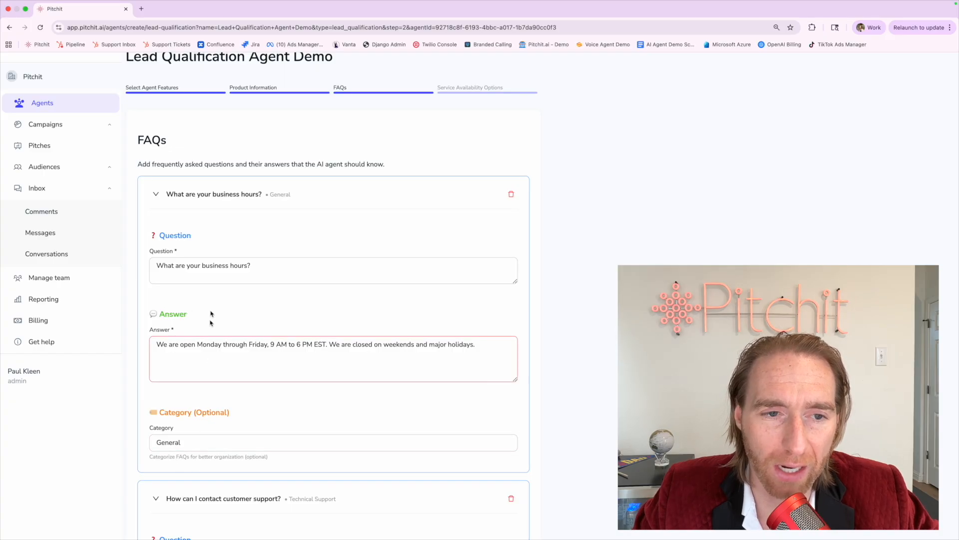
triple_click(198, 265)
click(216, 335)
- Review the category, question and answer of the customer support contact FAQ
scroll(215, 336, down, 5)
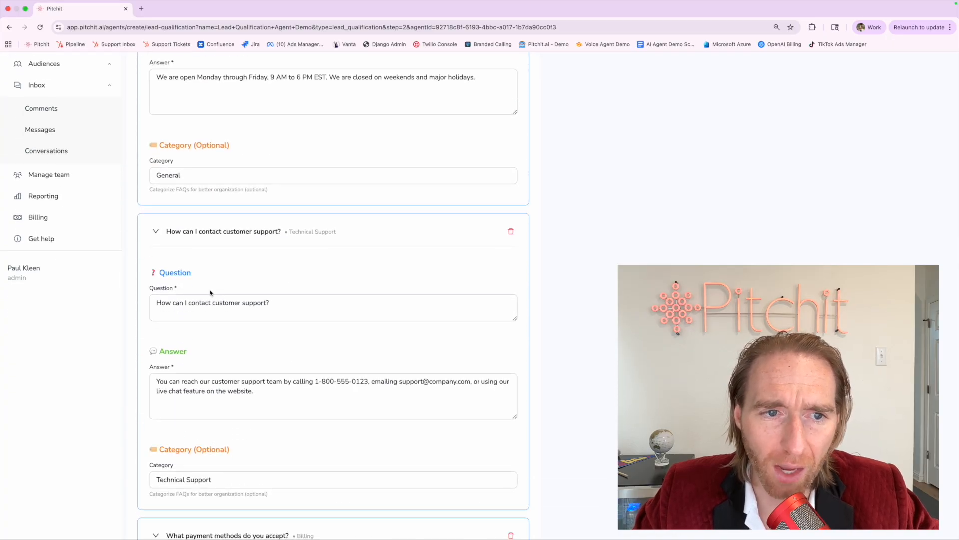
scroll(210, 290, down, 1)
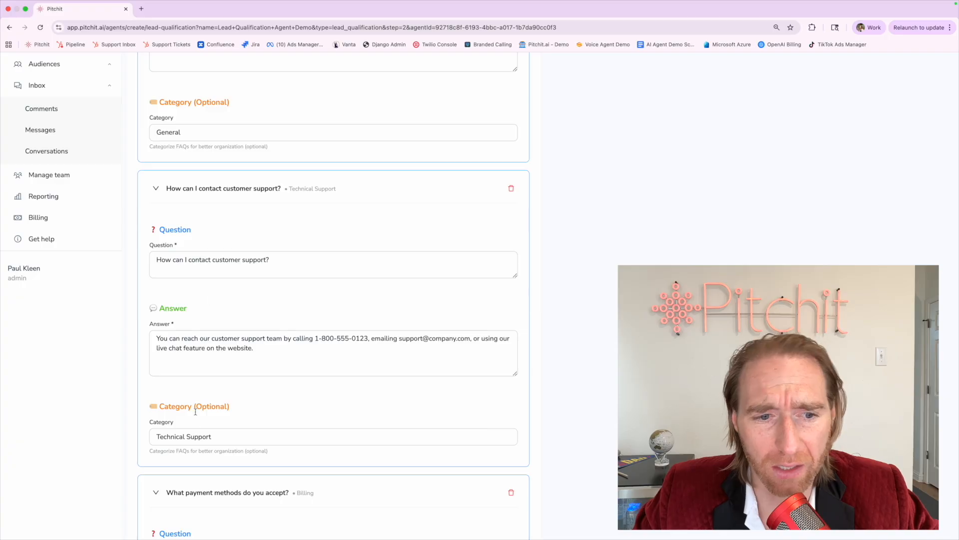
triple_click(195, 438)
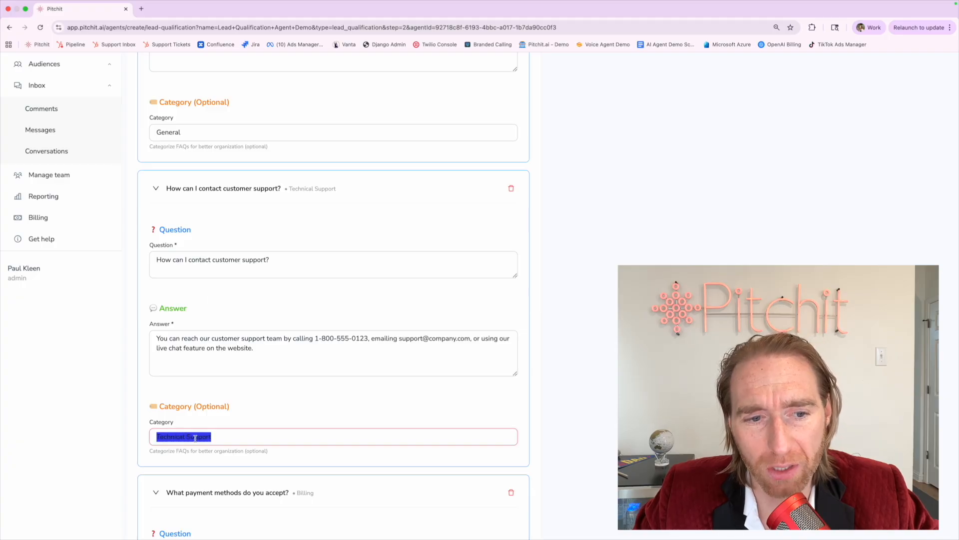
triple_click(188, 259)
triple_click(201, 349)
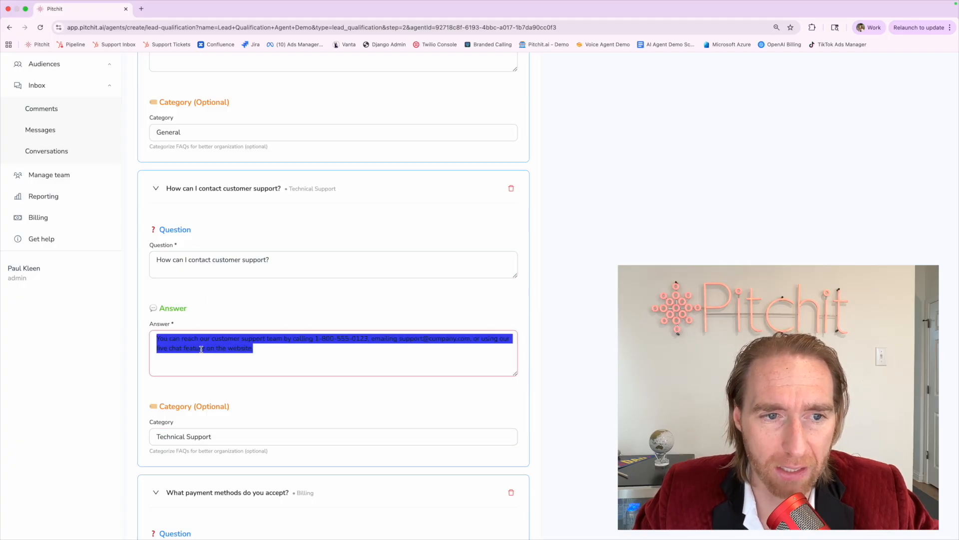
click(305, 353)
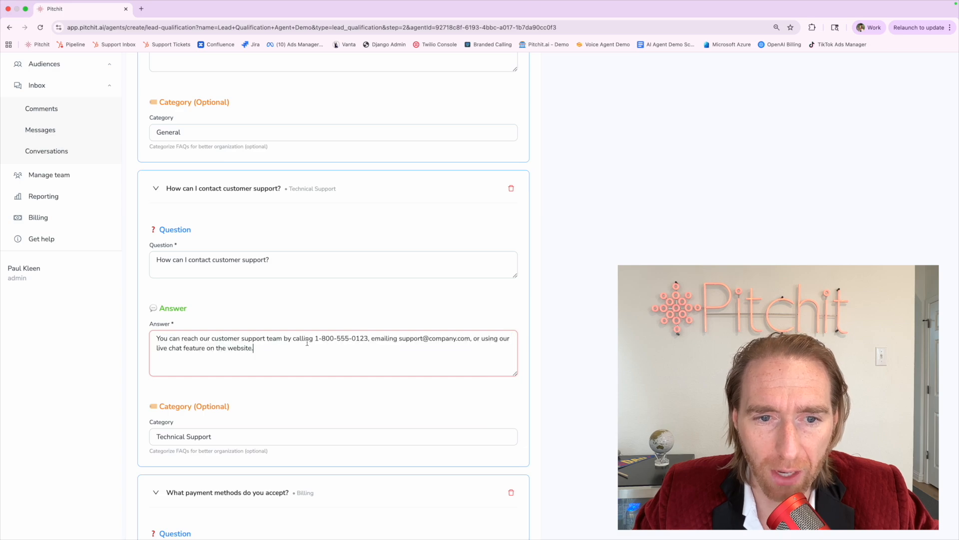
triple_click(305, 338)
click(305, 338)
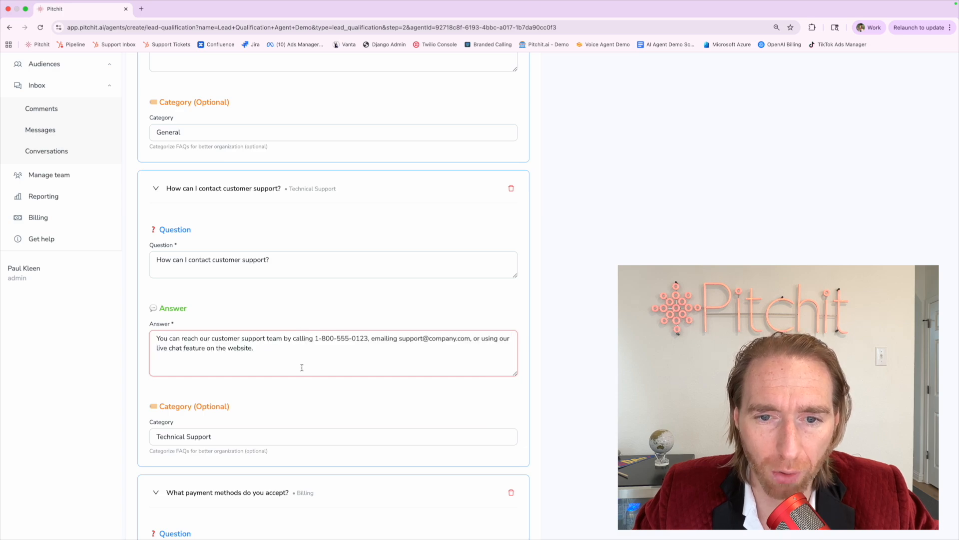
- Compare the categories assigned to the business hours, customer support and payment methods FAQs
scroll(302, 367, down, 4)
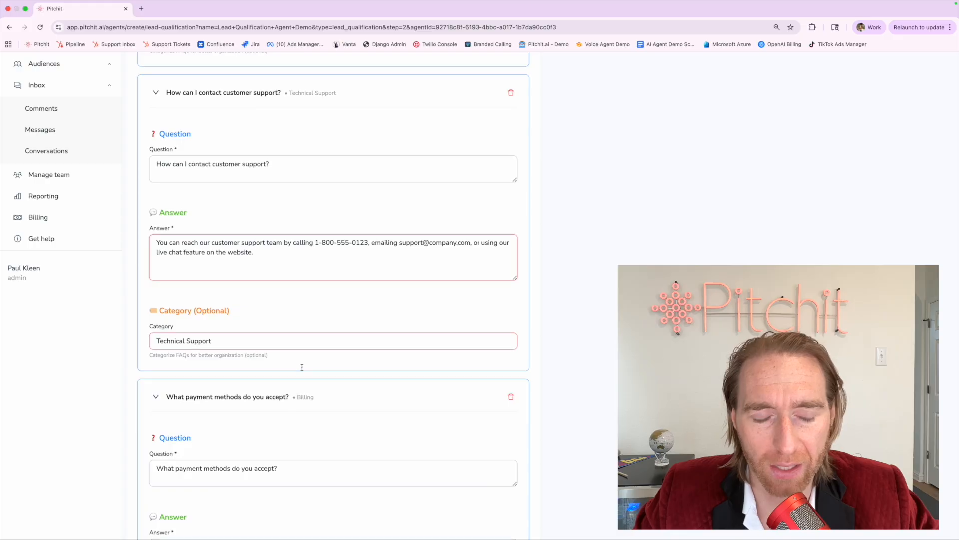
scroll(281, 249, up, 4)
click(223, 139)
triple_click(223, 140)
click(193, 441)
triple_click(193, 441)
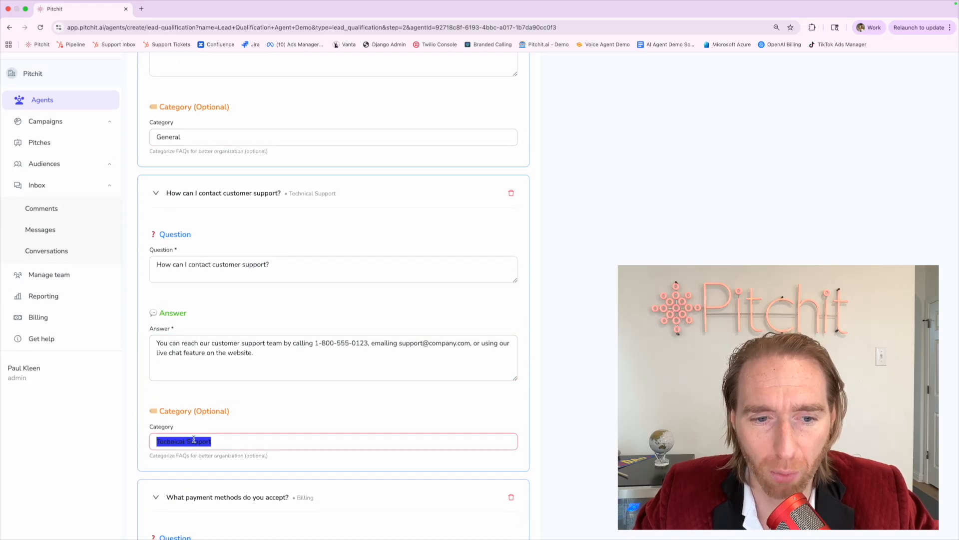
scroll(188, 376, down, 15)
triple_click(189, 378)
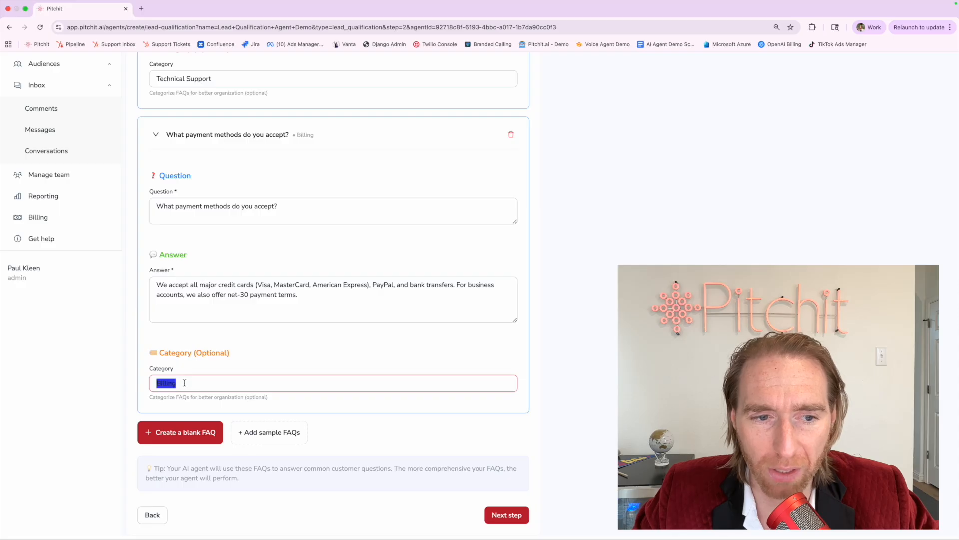
click(185, 376)
- Review the question and answer of the payment methods FAQ
scroll(186, 365, up, 2)
click(189, 300)
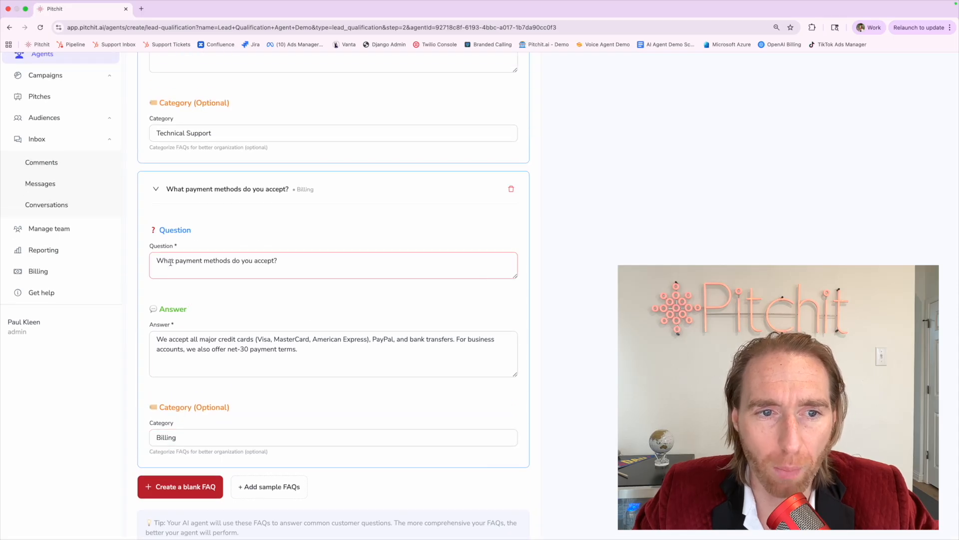
drag(154, 261, 337, 268)
triple_click(195, 345)
click(217, 385)
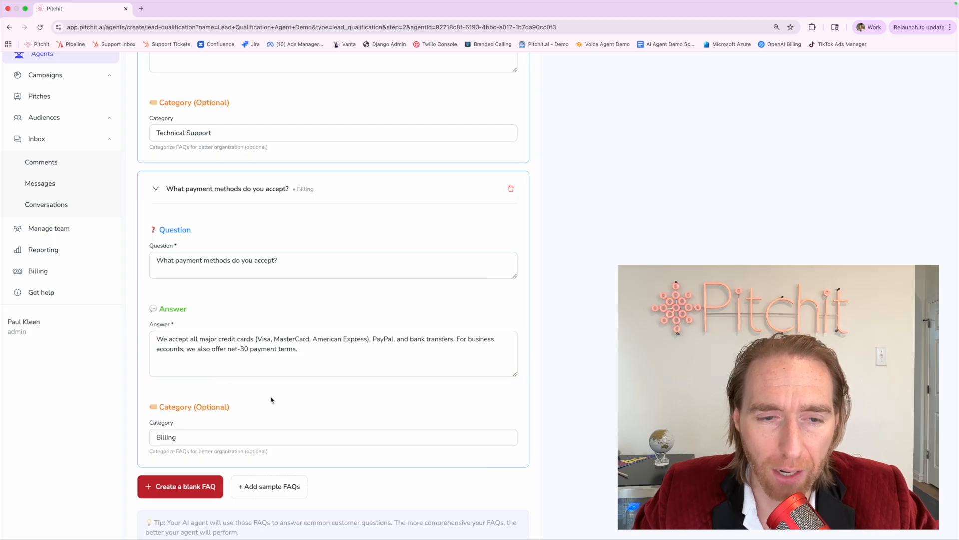
click(247, 340)
triple_click(247, 339)
click(246, 340)
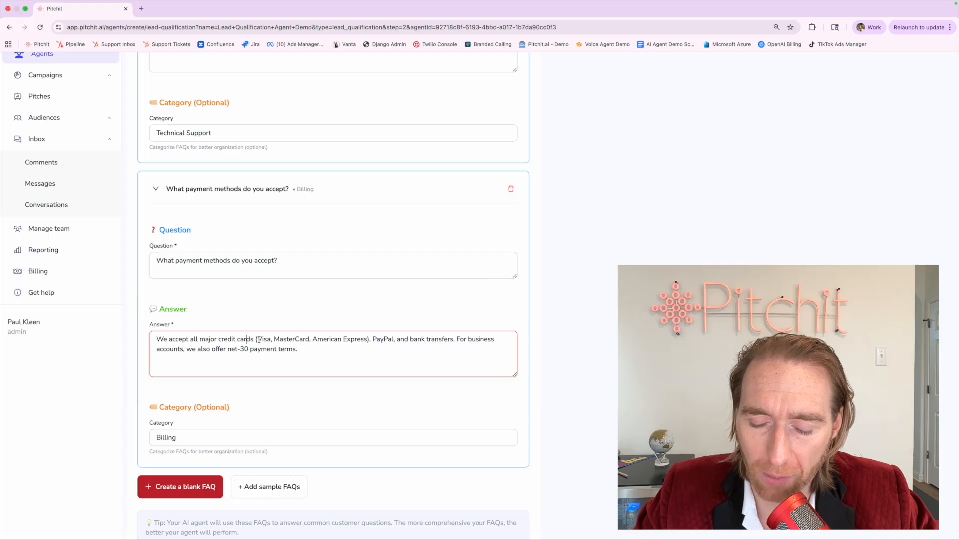
click(257, 290)
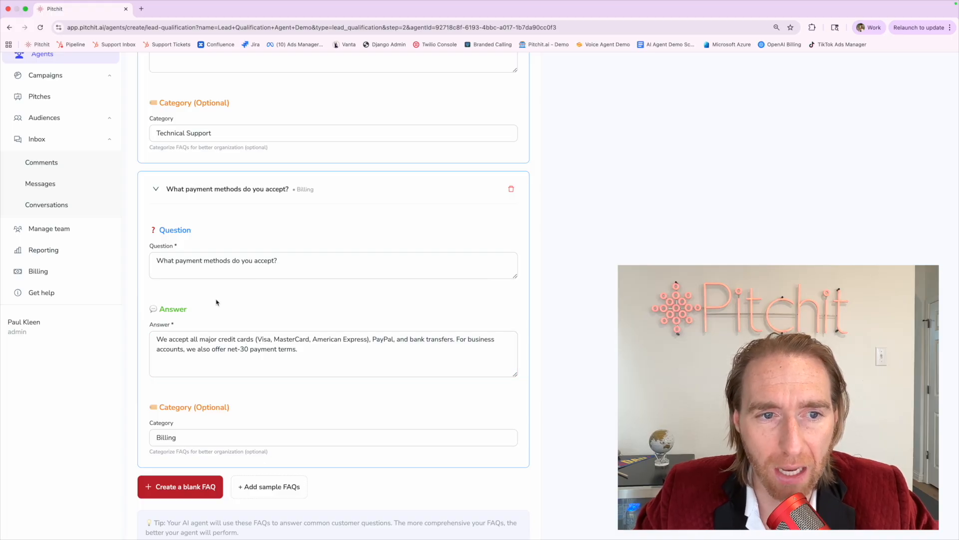
- Examine the payment methods FAQ's question and answer, including the accepted card brands in parentheses
click(226, 344)
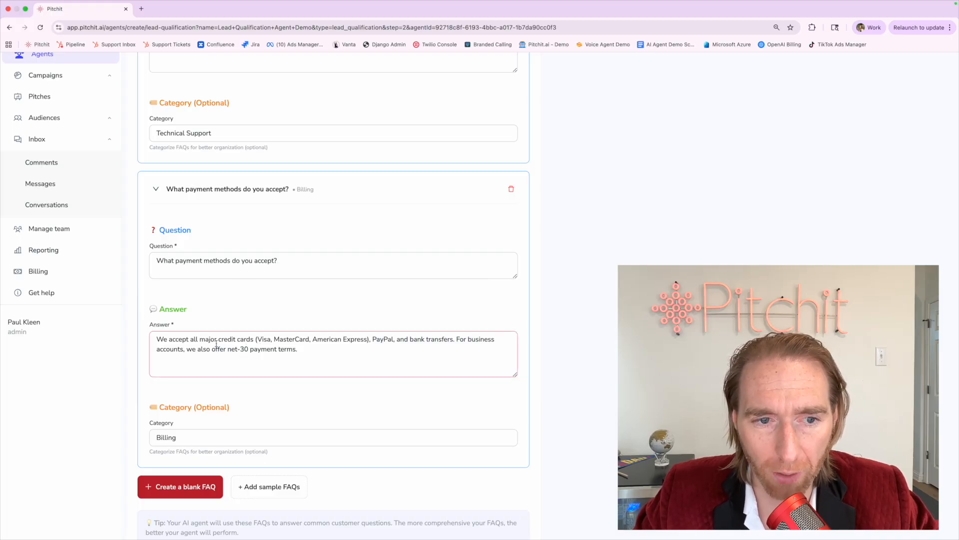
key(ctrl+a)
click(157, 260)
key(ctrl+a)
click(285, 301)
drag(258, 339, 368, 336)
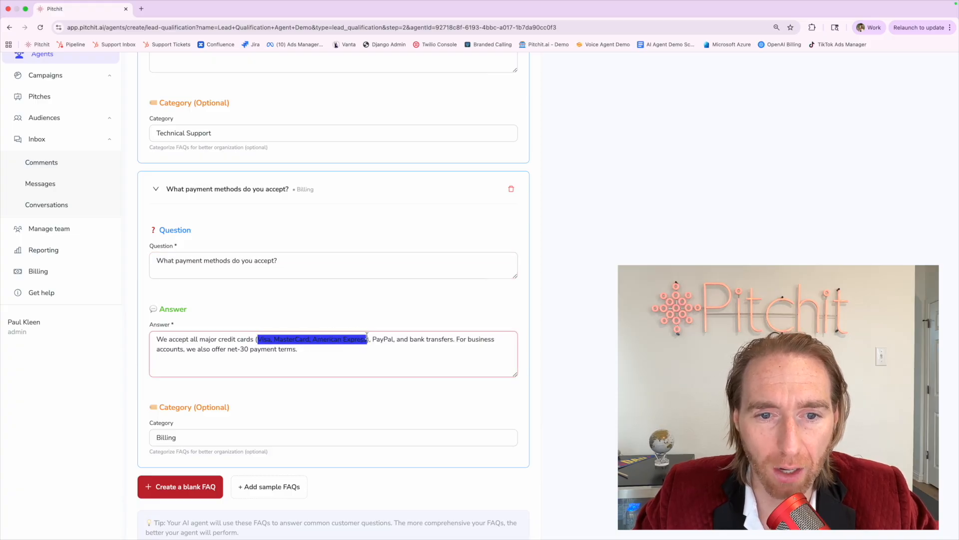
click(323, 300)
click(263, 360)
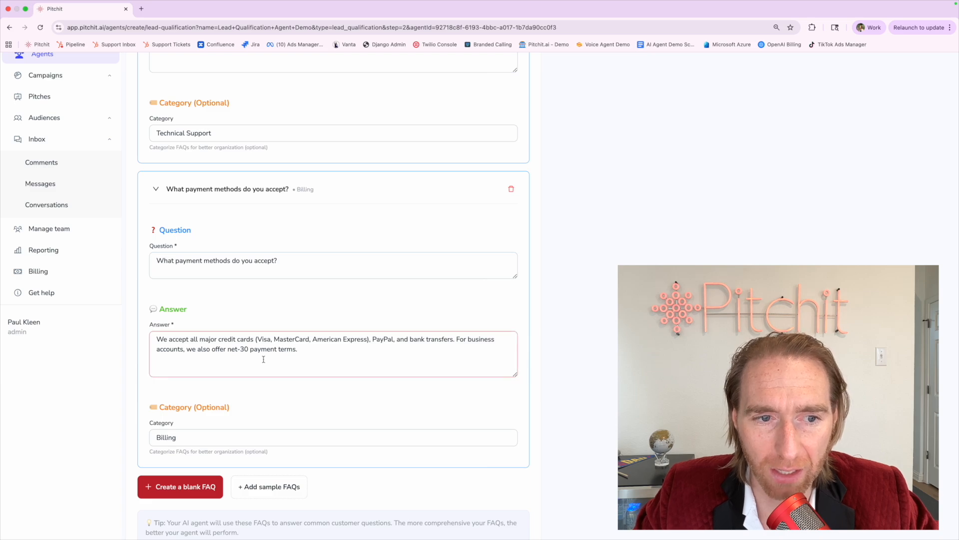
- Check the business accounts wording and the individual card brands in the payment methods answer
triple_click(166, 350)
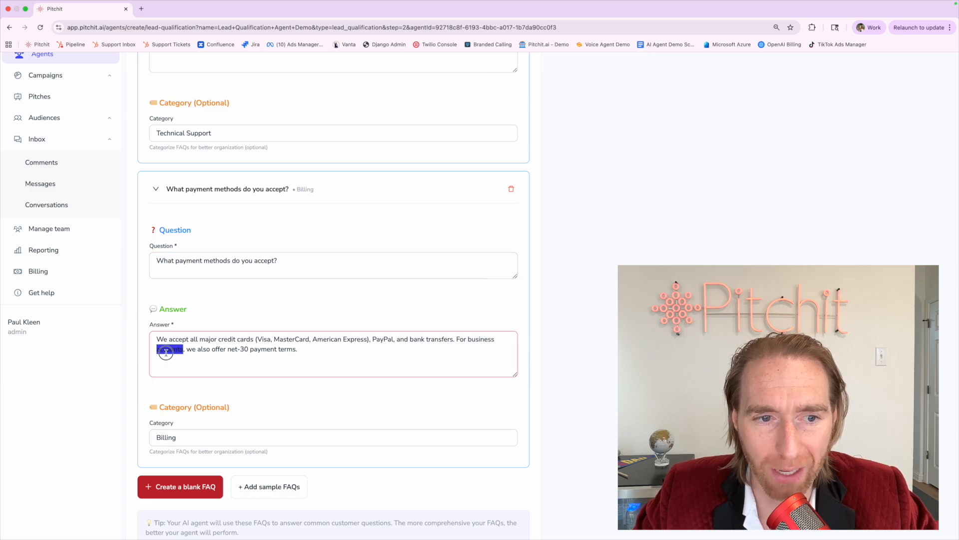
click(166, 352)
drag(256, 339, 269, 339)
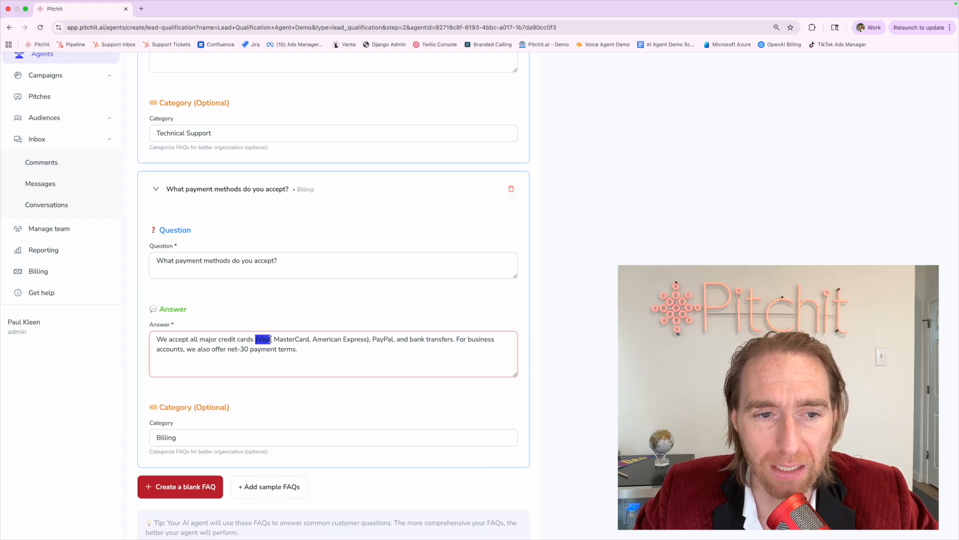
drag(270, 339, 256, 339)
double_click(283, 339)
click(343, 343)
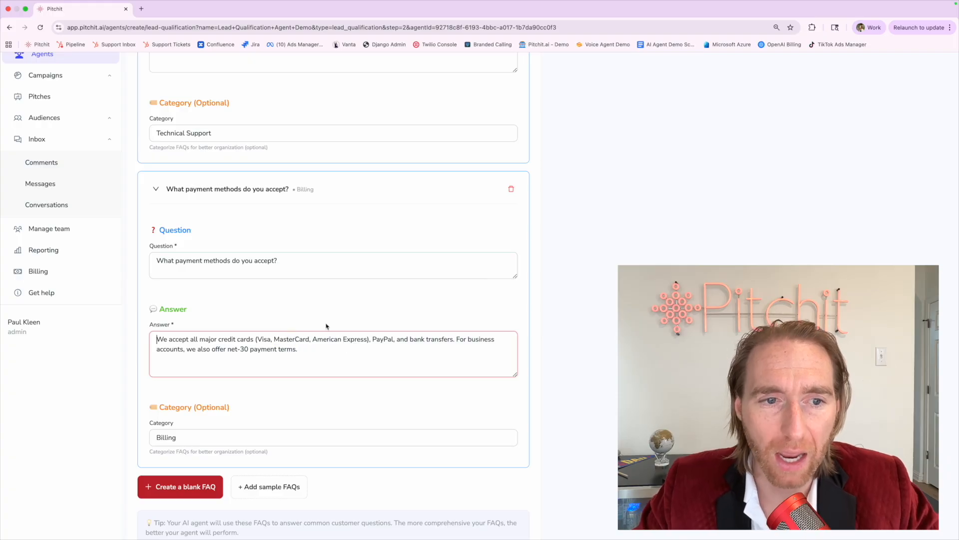
click(327, 326)
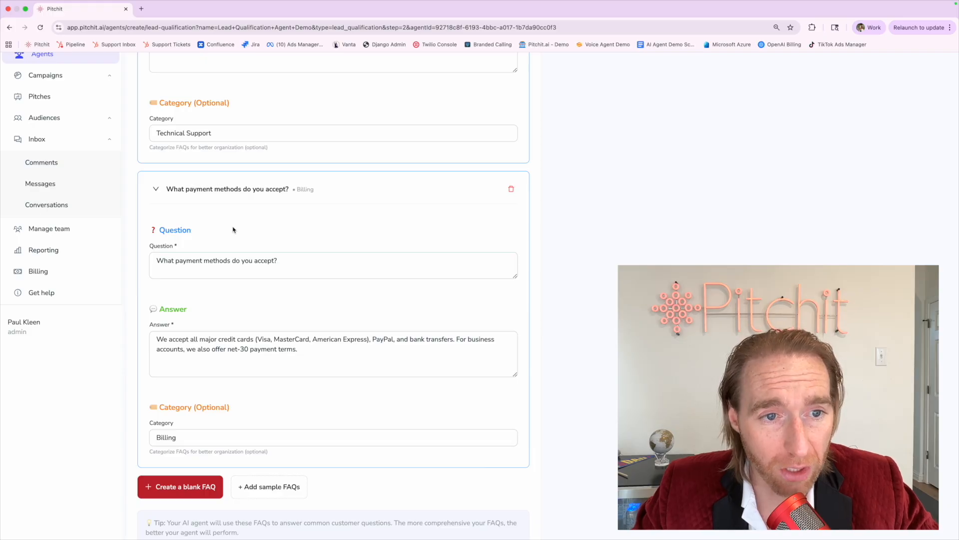
- Reread the complete answer text of the payment methods FAQ
click(200, 358)
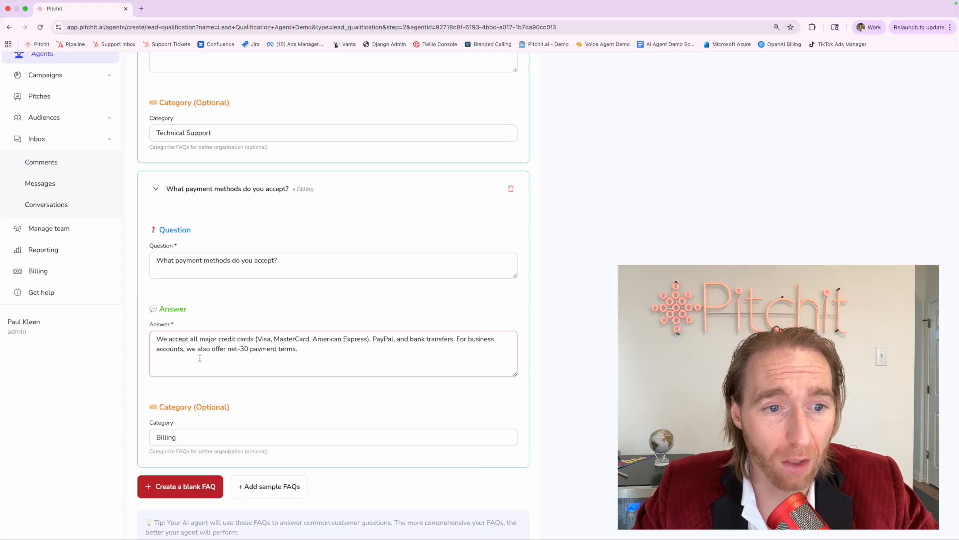
triple_click(200, 359)
triple_click(199, 334)
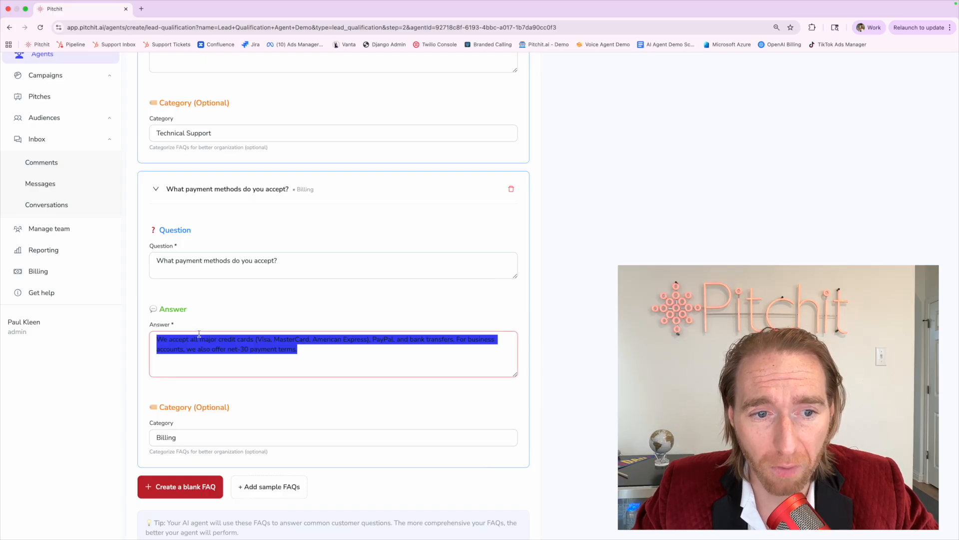
click(204, 311)
click(200, 340)
triple_click(199, 338)
click(217, 309)
click(216, 347)
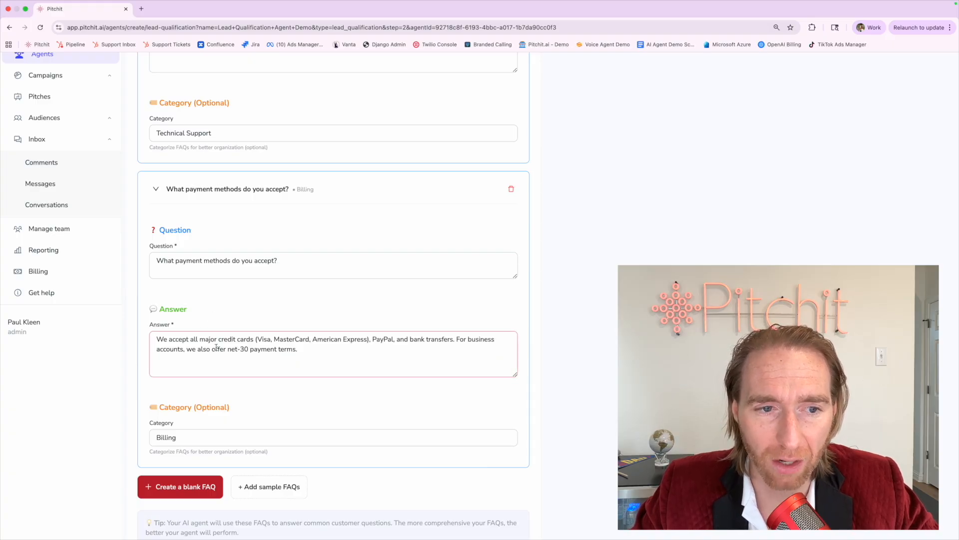
click(259, 323)
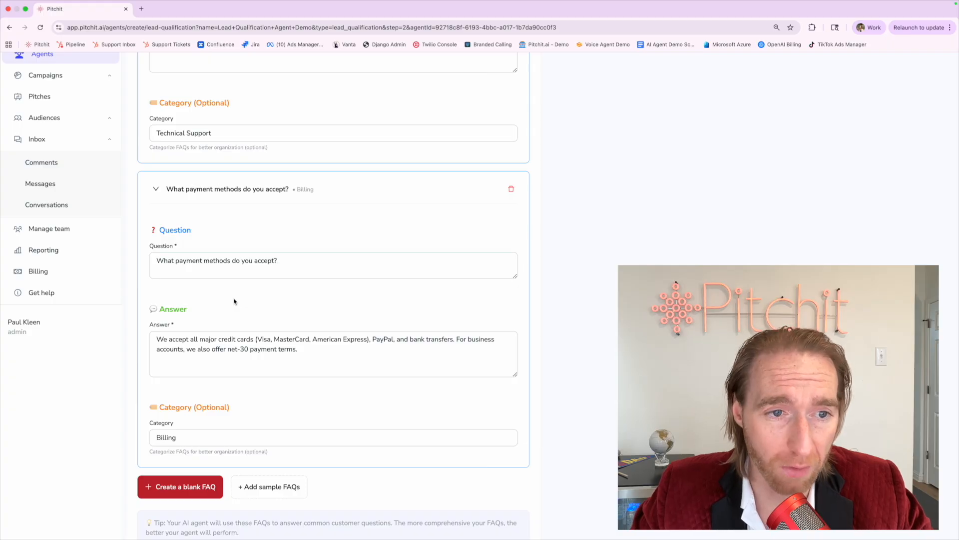
- Review the payment methods question and the options for adding further FAQs
drag(157, 260, 278, 261)
click(218, 295)
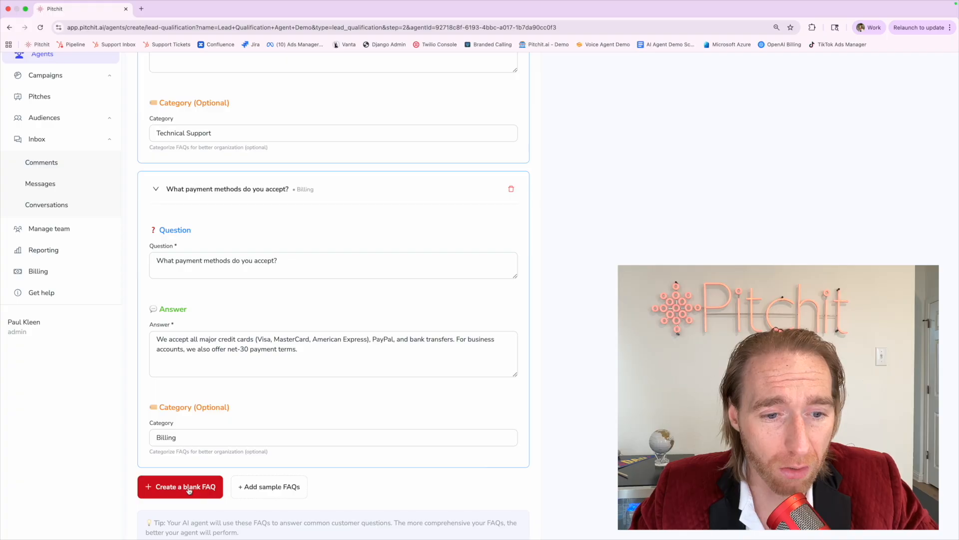
click(191, 442)
click(188, 384)
scroll(188, 384, down, 1)
scroll(188, 383, up, 2)
click(184, 371)
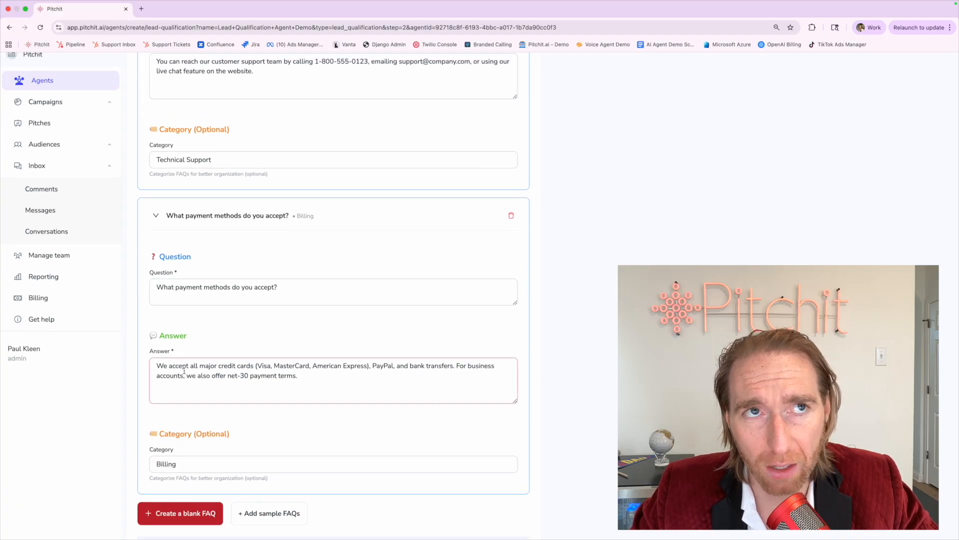
- Return to the start of the FAQs stage and examine its relation to the Product Information stage
scroll(183, 371, up, 10)
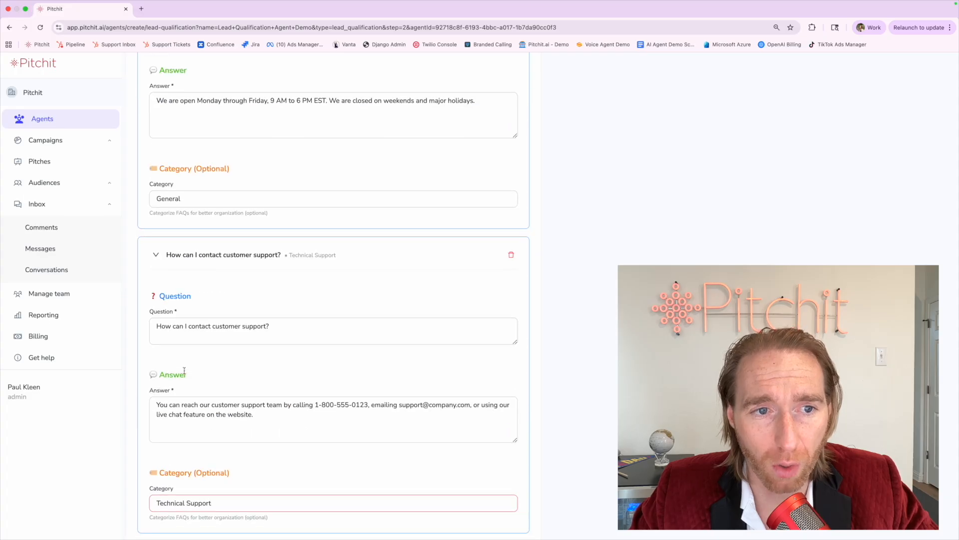
scroll(184, 370, up, 1)
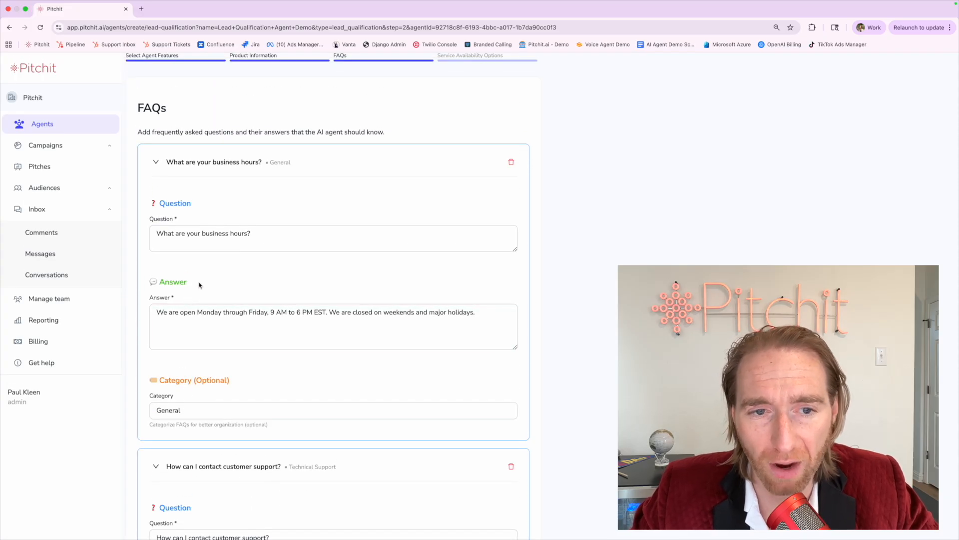
scroll(218, 199, up, 1)
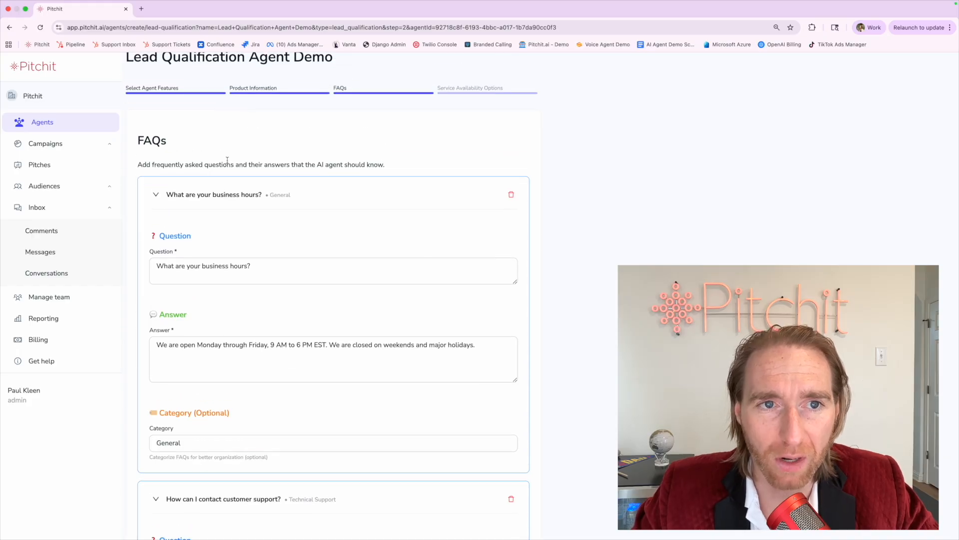
drag(230, 90, 292, 85)
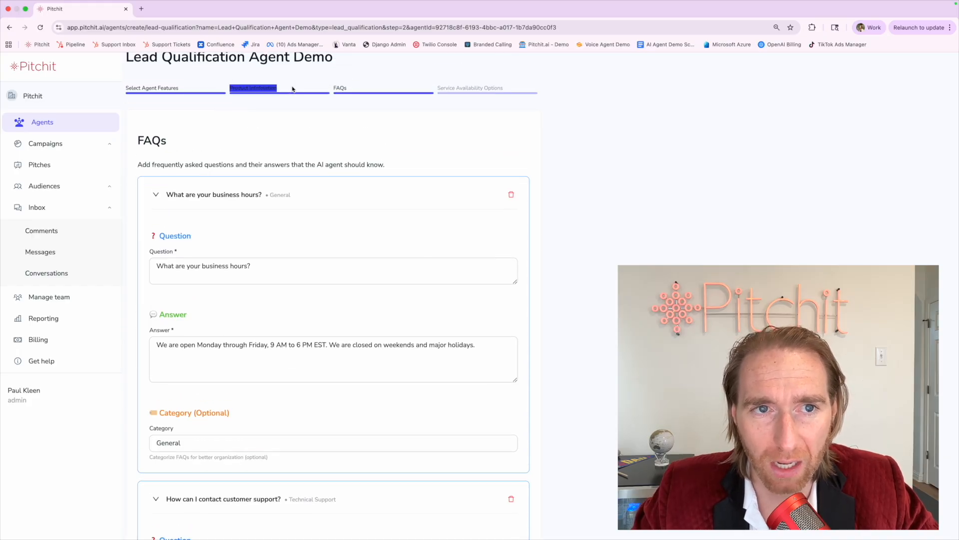
click(259, 89)
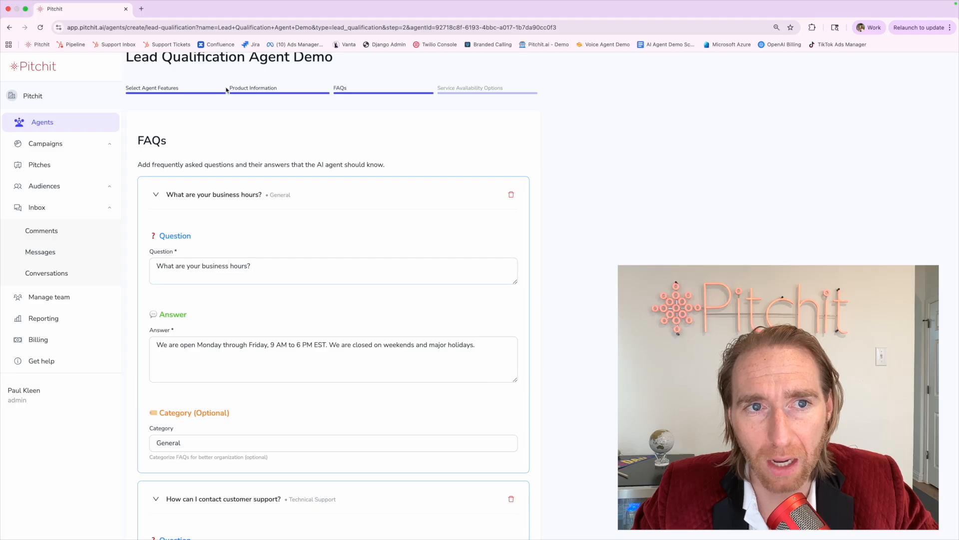
drag(229, 87, 364, 85)
click(295, 147)
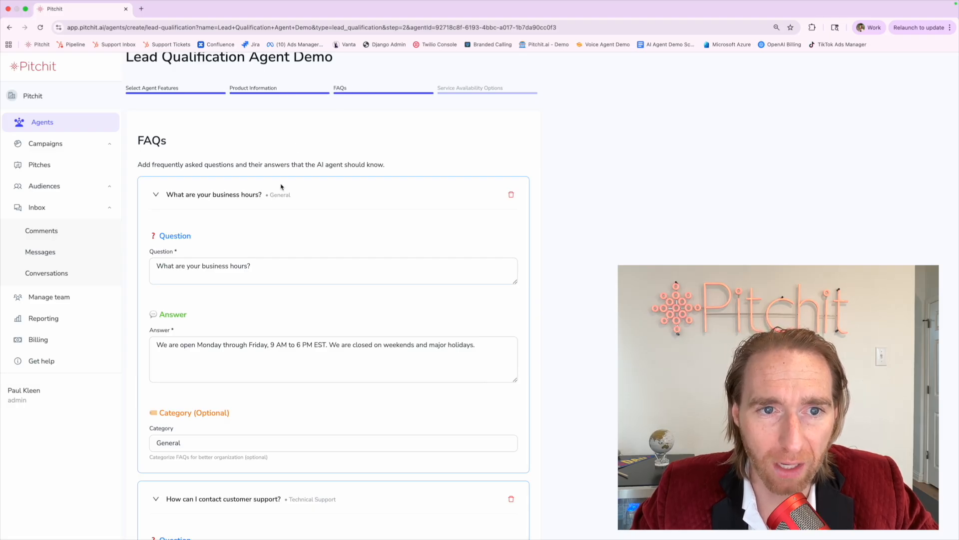
- Look over all the sample FAQs from business hours through the payment methods FAQ's Billing category
scroll(281, 187, down, 1)
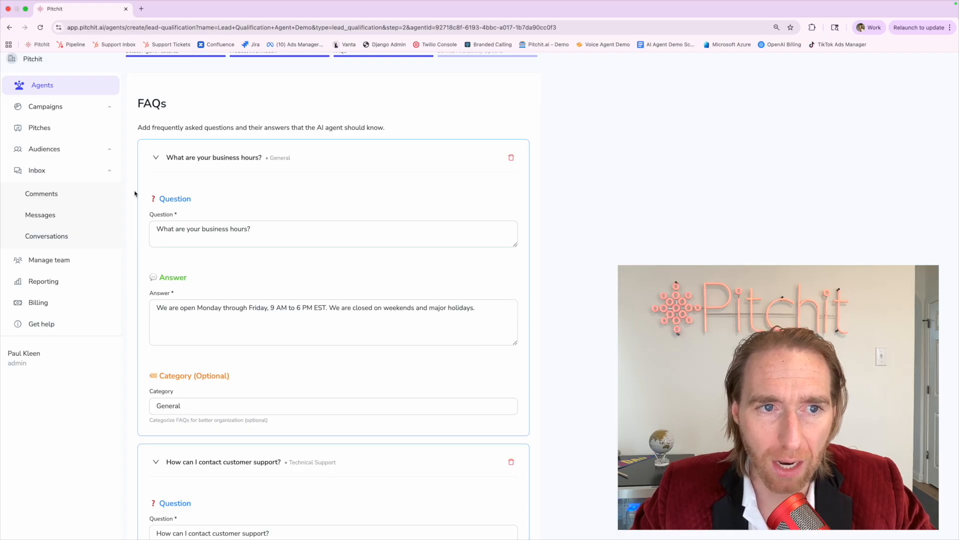
scroll(134, 192, down, 1)
scroll(134, 206, down, 7)
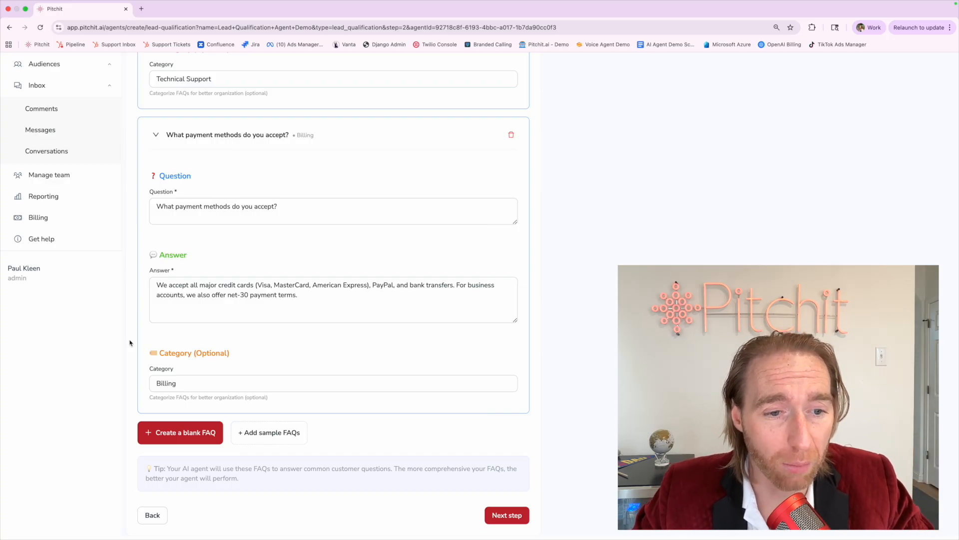
scroll(157, 286, up, 15)
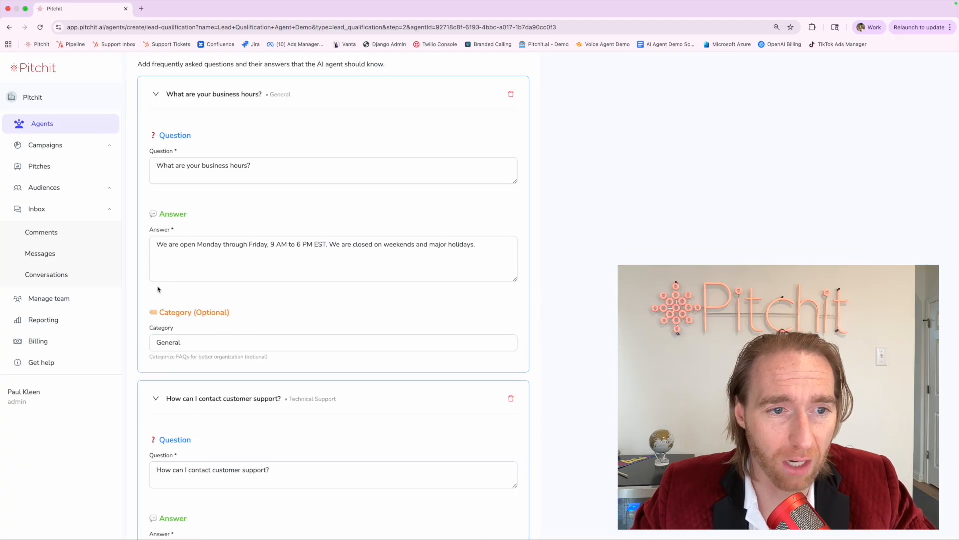
scroll(157, 286, down, 15)
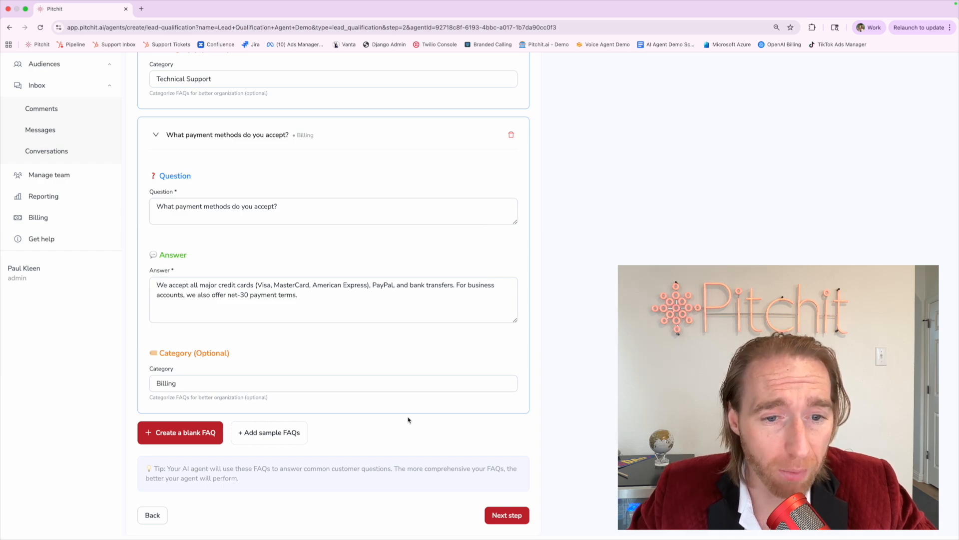
double_click(165, 381)
click(191, 410)
click(162, 391)
click(334, 406)
- Compare the Product Information and FAQs stages in the agent's setup progress
scroll(333, 410, up, 10)
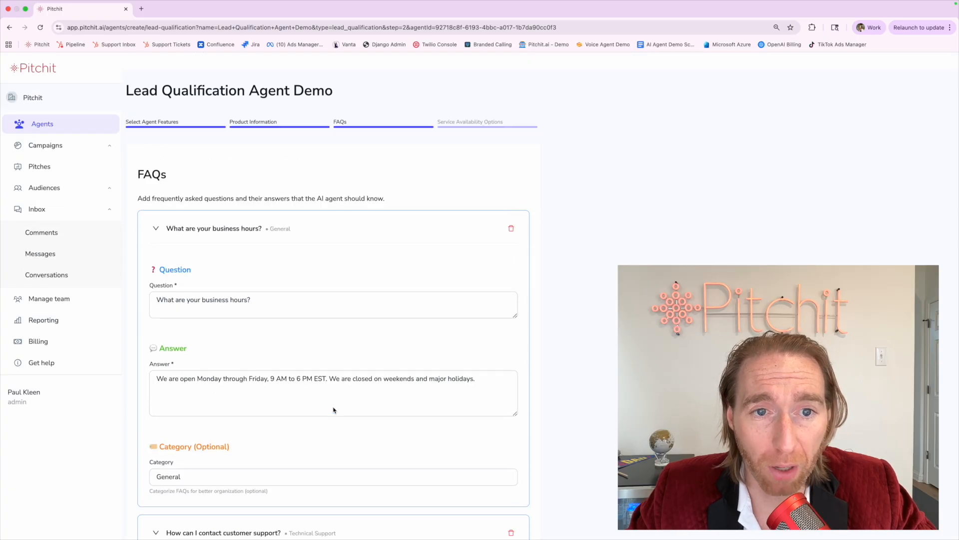
scroll(334, 410, up, 1)
drag(230, 109, 299, 112)
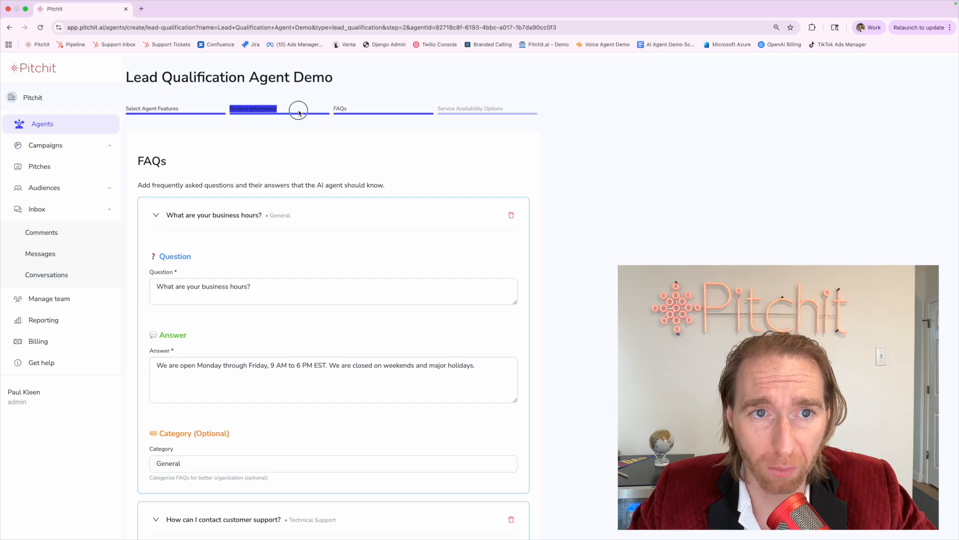
click(315, 137)
drag(230, 107, 290, 107)
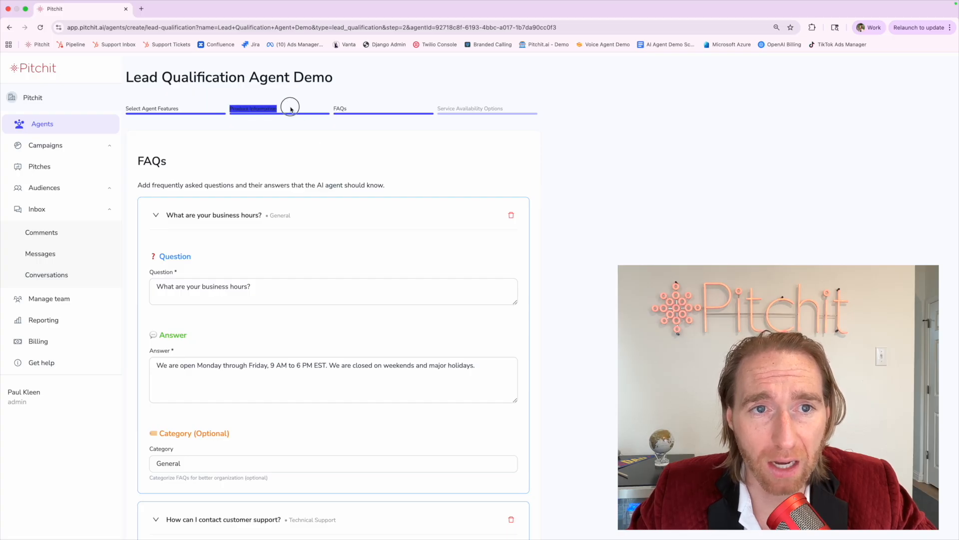
click(292, 151)
drag(228, 105, 343, 108)
click(302, 111)
click(343, 108)
- Keep the sample FAQs and proceed to the Service Availability stage of the agent setup
scroll(338, 158, down, 15)
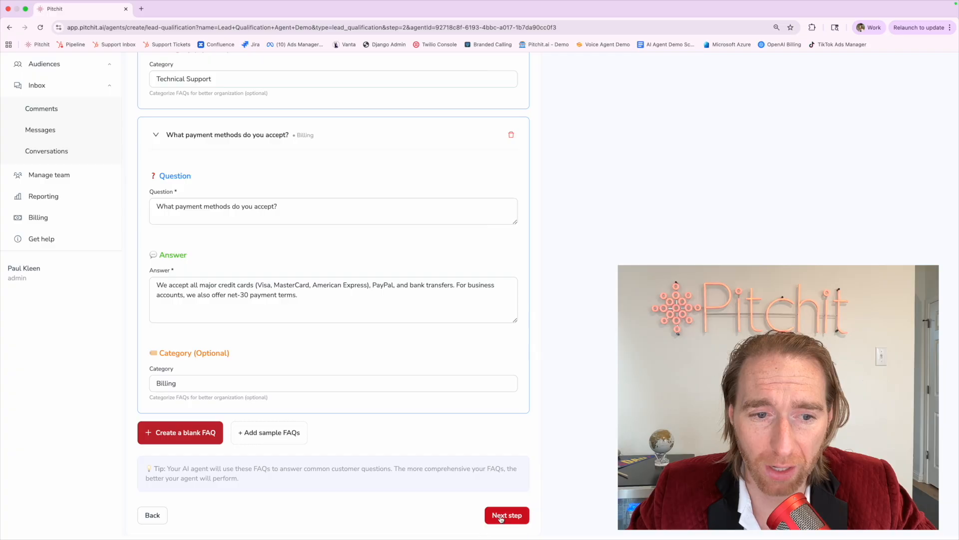
click(501, 518)
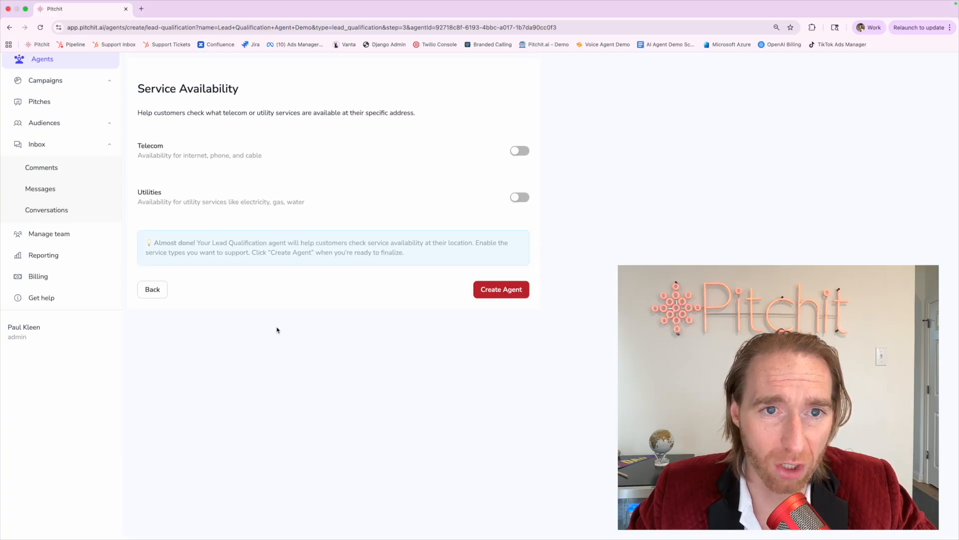
scroll(277, 330, up, 3)
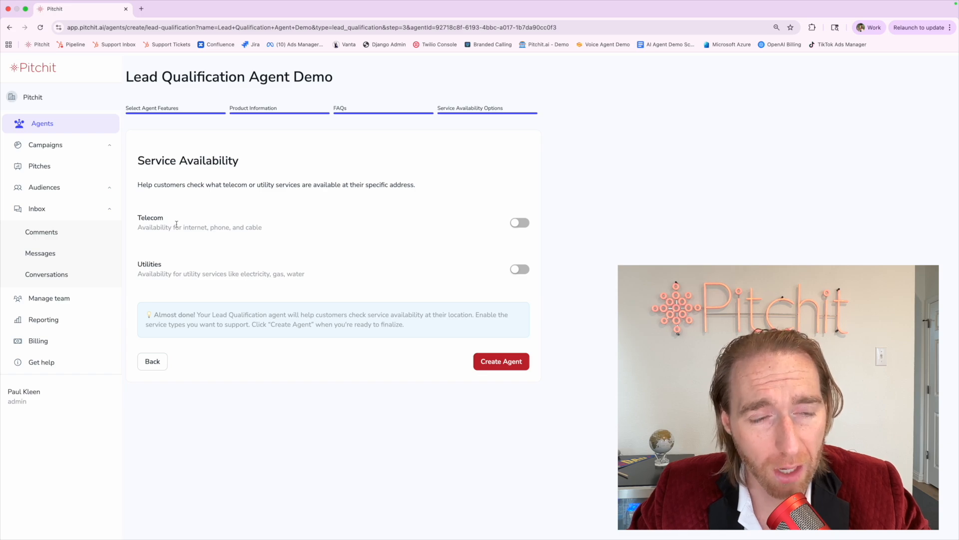
click(519, 222)
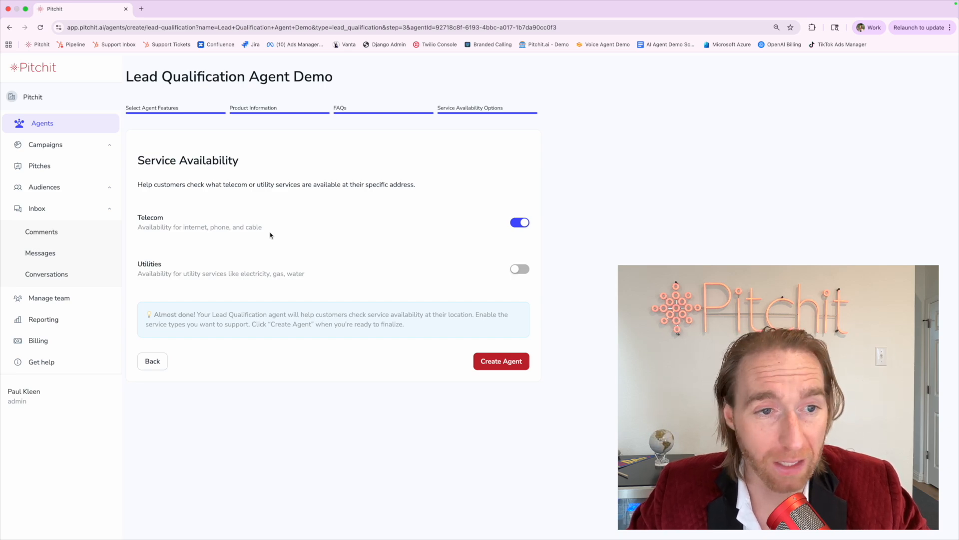
drag(136, 222, 332, 223)
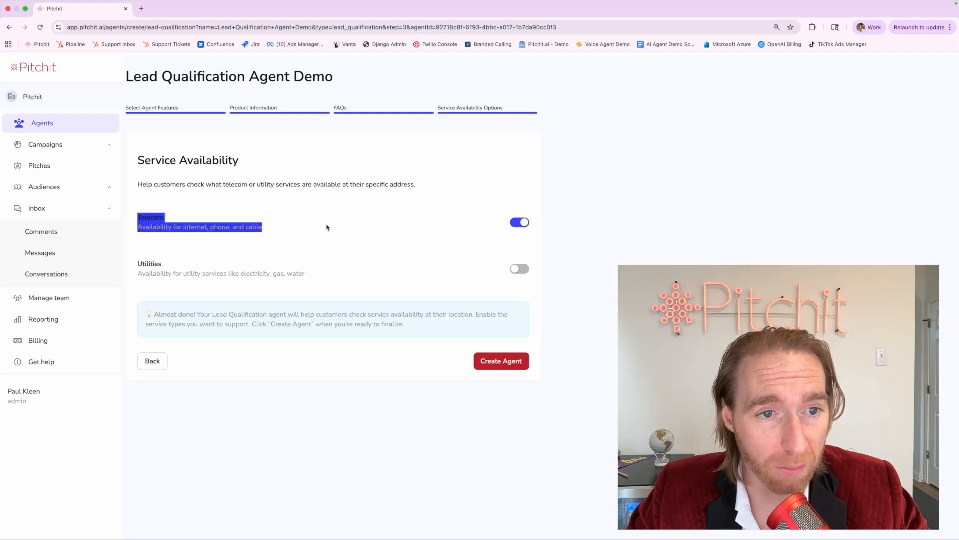
click(325, 226)
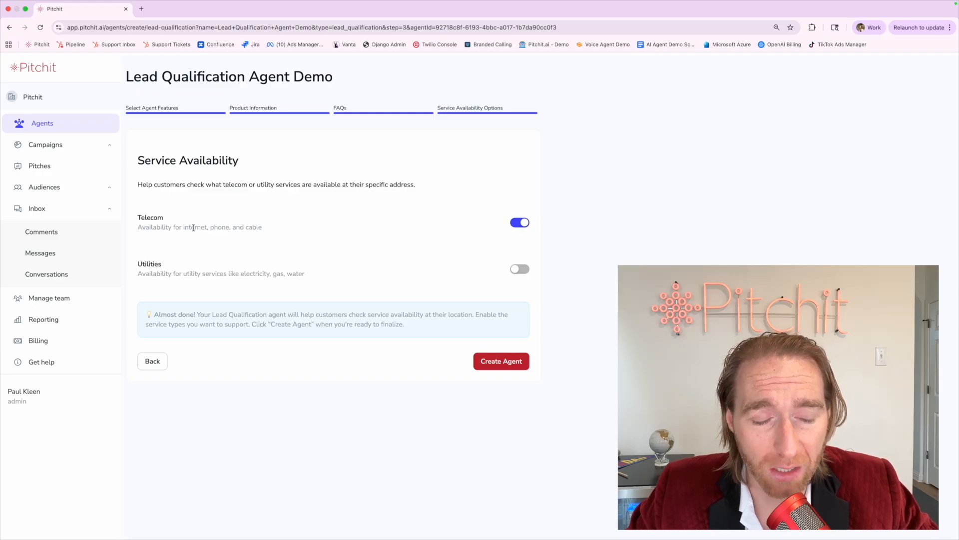
click(522, 223)
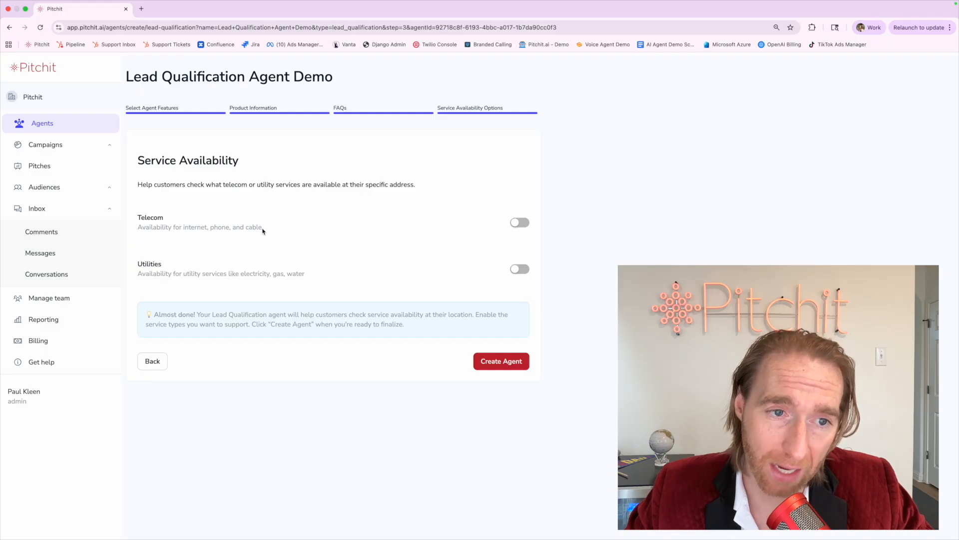
- Enable Telecom service availability for internet, phone and cable
click(518, 224)
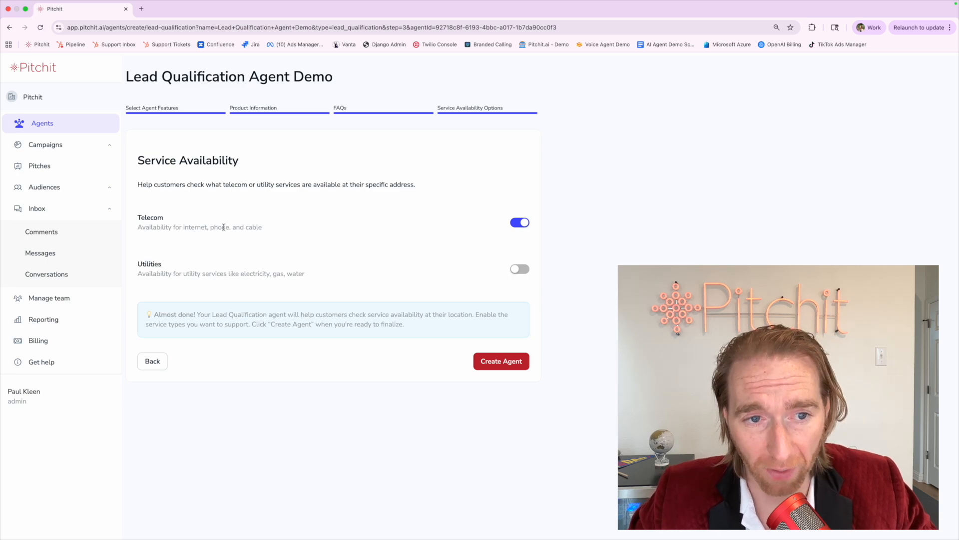
drag(265, 228, 142, 215)
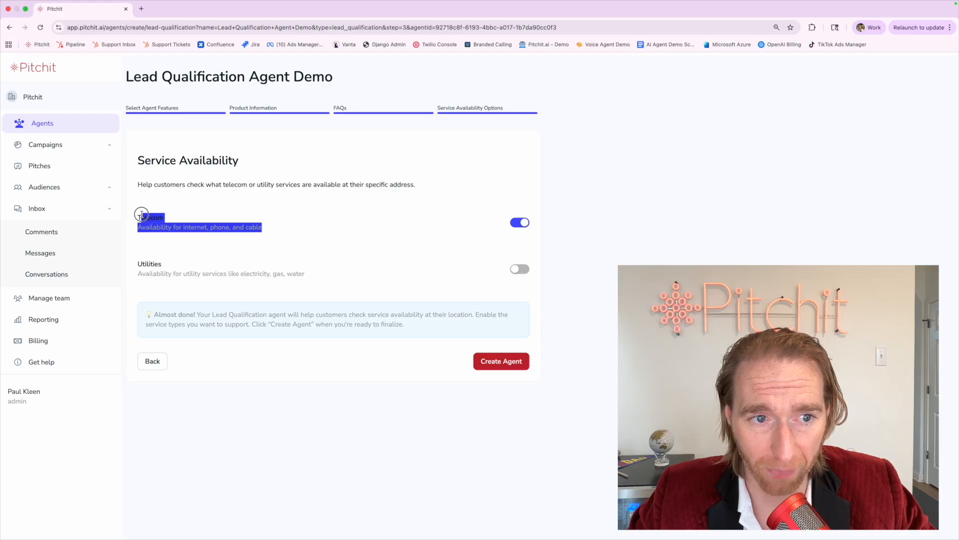
- Enable Utilities service availability for electricity, gas and water in addition to Telecom
click(168, 224)
double_click(219, 228)
double_click(248, 228)
click(266, 231)
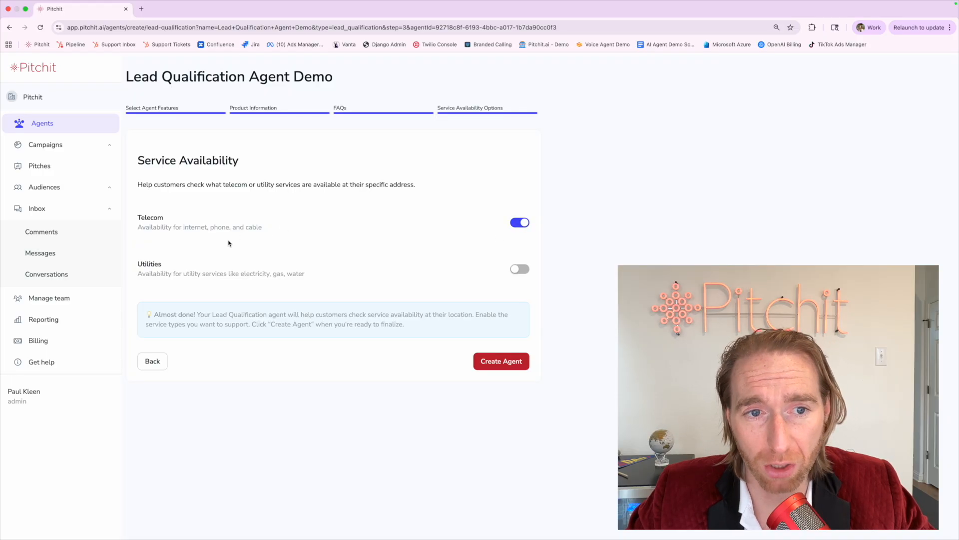
click(519, 269)
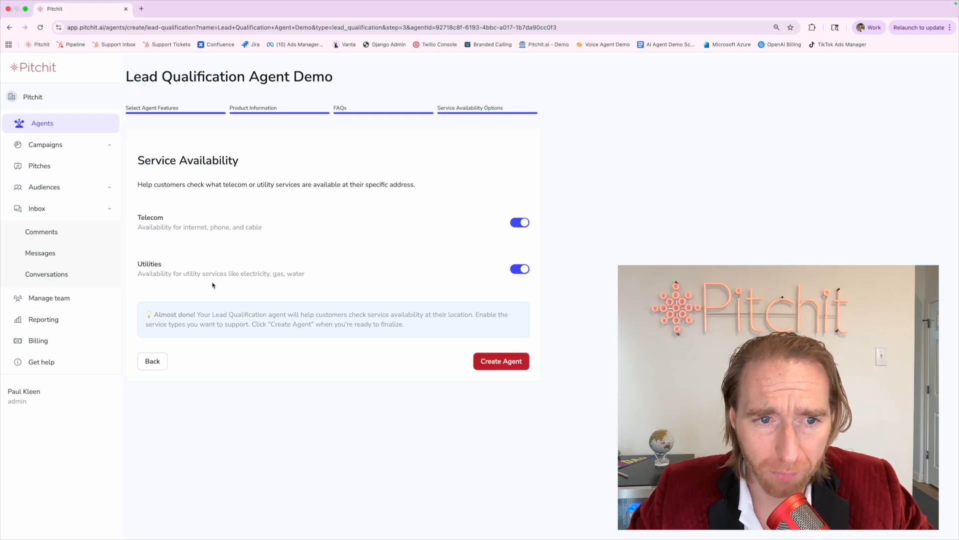
- Review which services the Telecom and Utilities availability options cover
drag(184, 229, 258, 227)
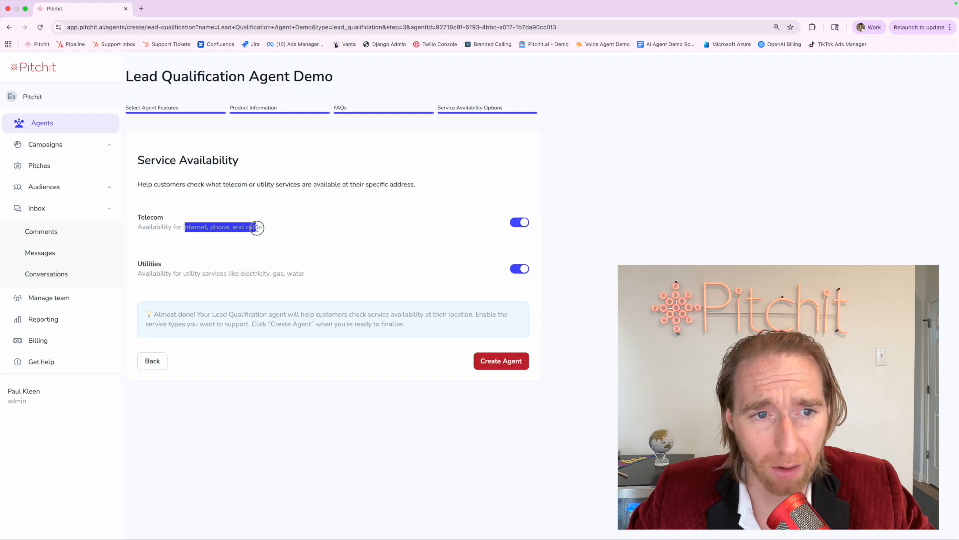
click(257, 228)
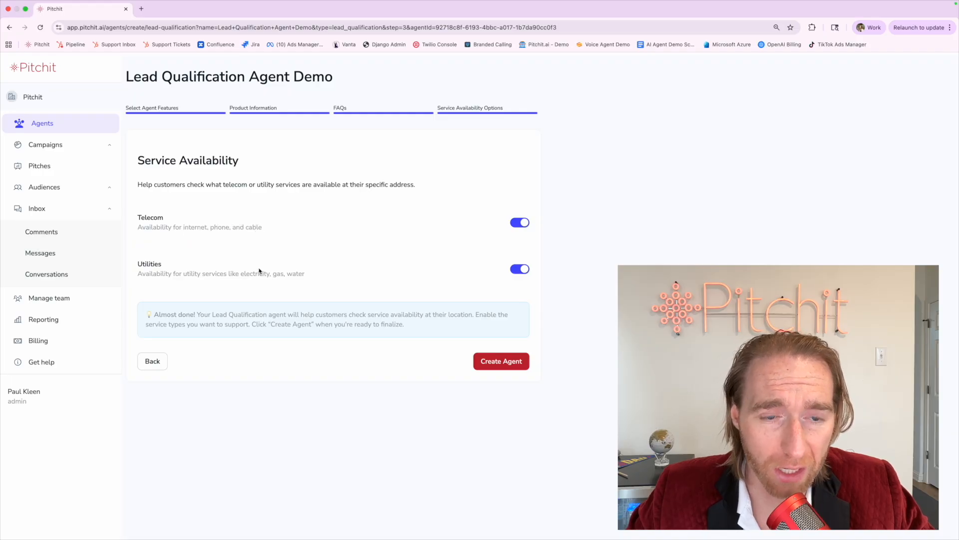
drag(240, 274, 310, 273)
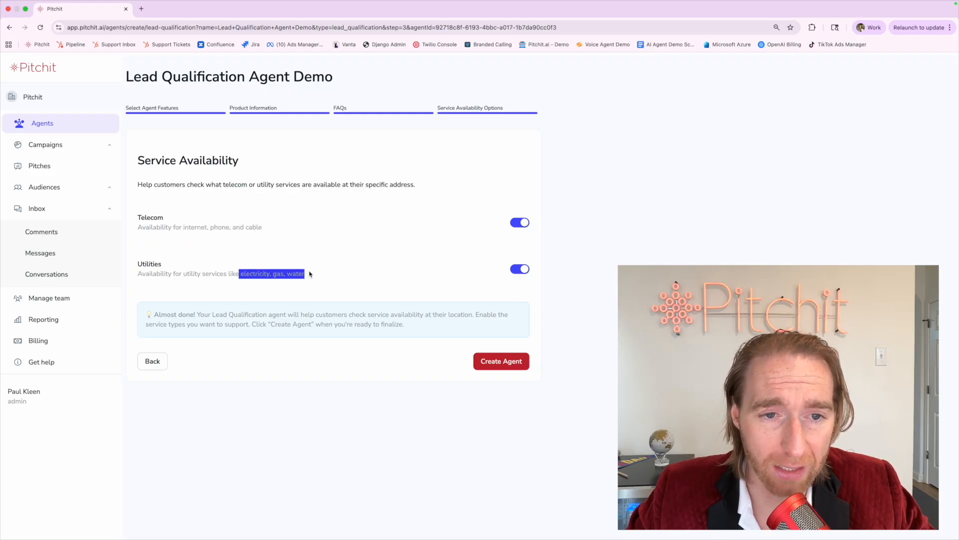
click(311, 274)
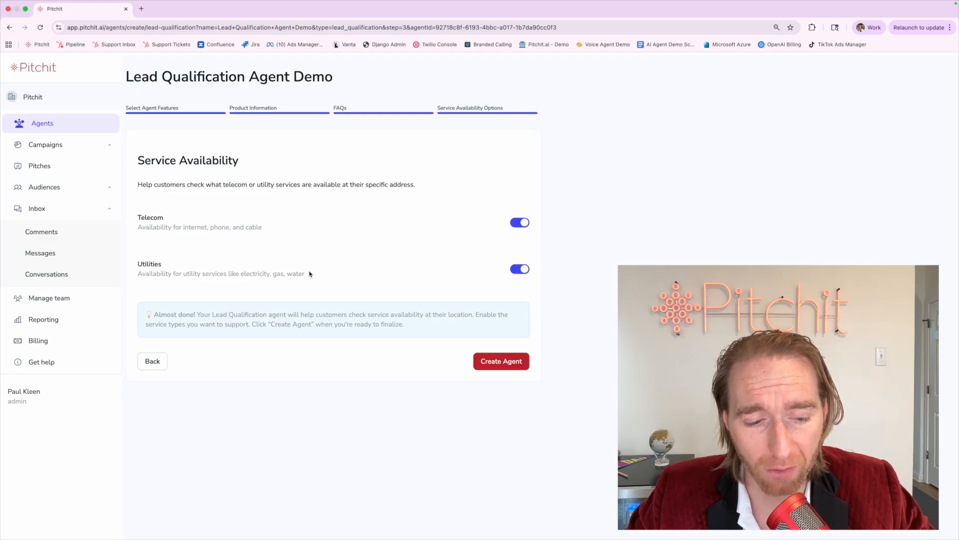
double_click(259, 274)
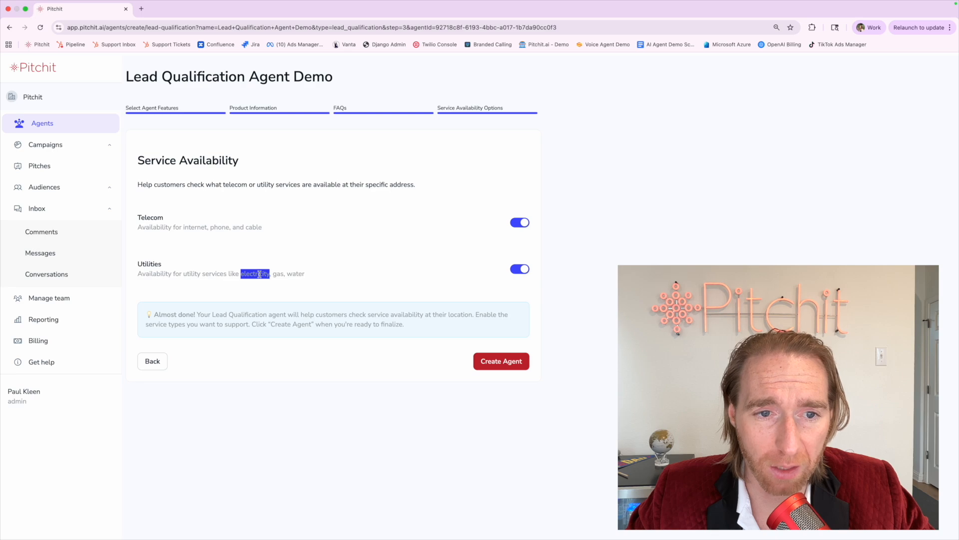
click(259, 274)
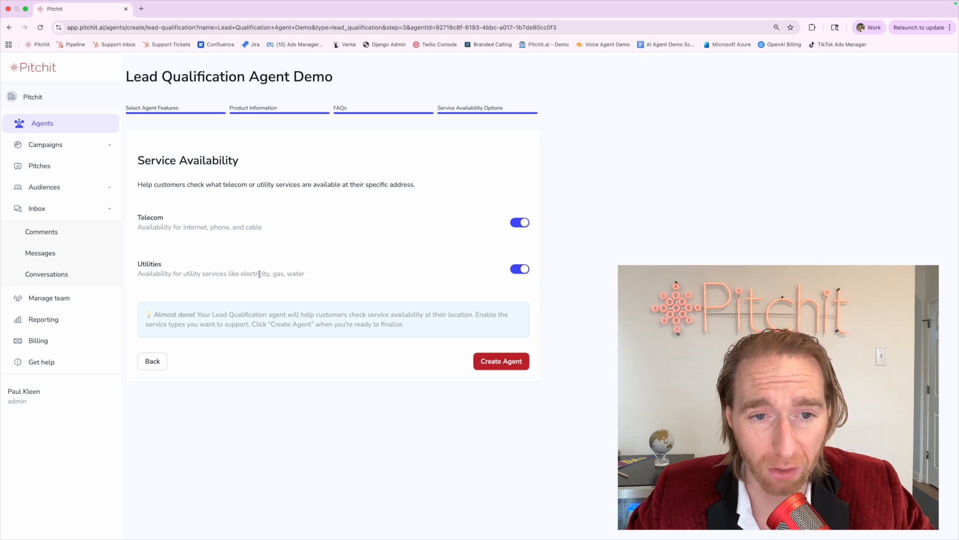
double_click(276, 274)
click(268, 275)
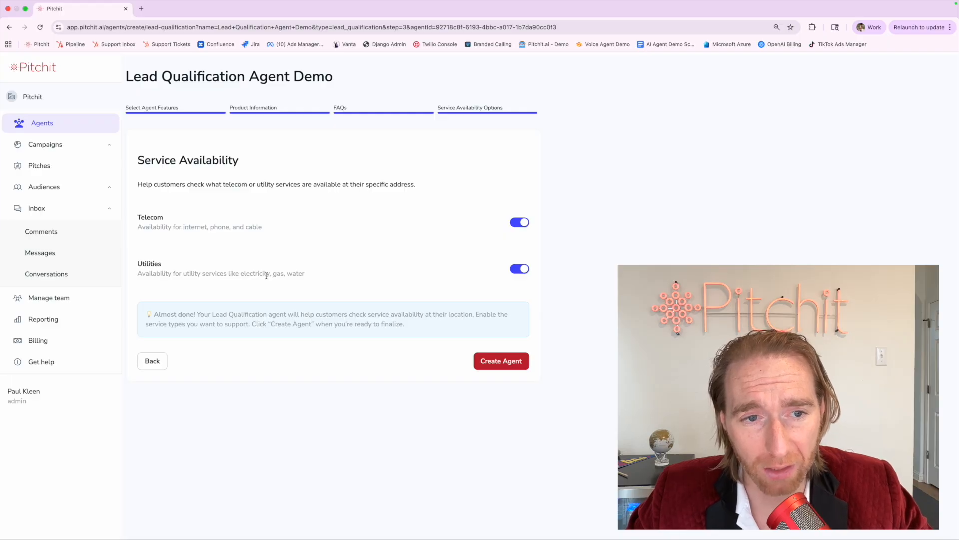
triple_click(190, 273)
double_click(140, 264)
click(140, 265)
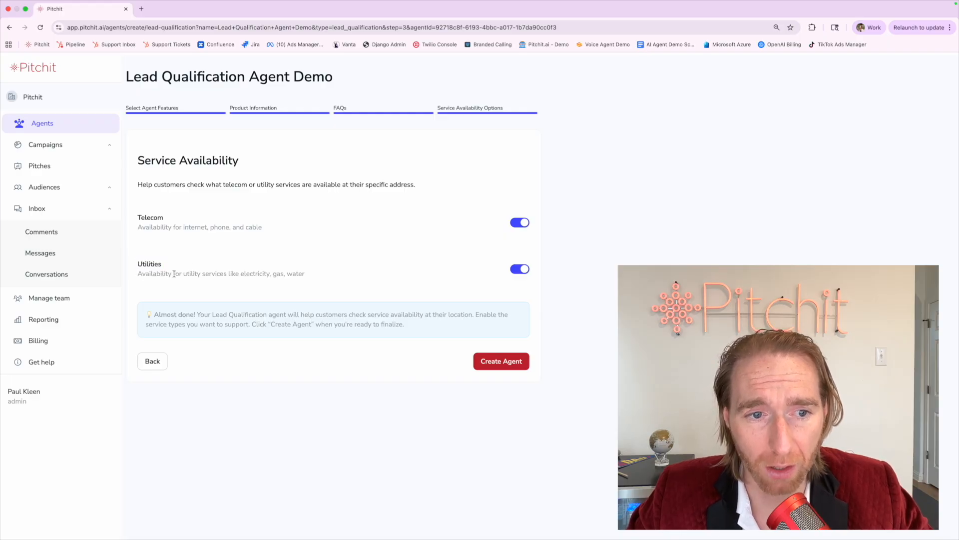
- Finalize the Lead Qualification Agent Demo by creating it and show the full agents list
click(498, 361)
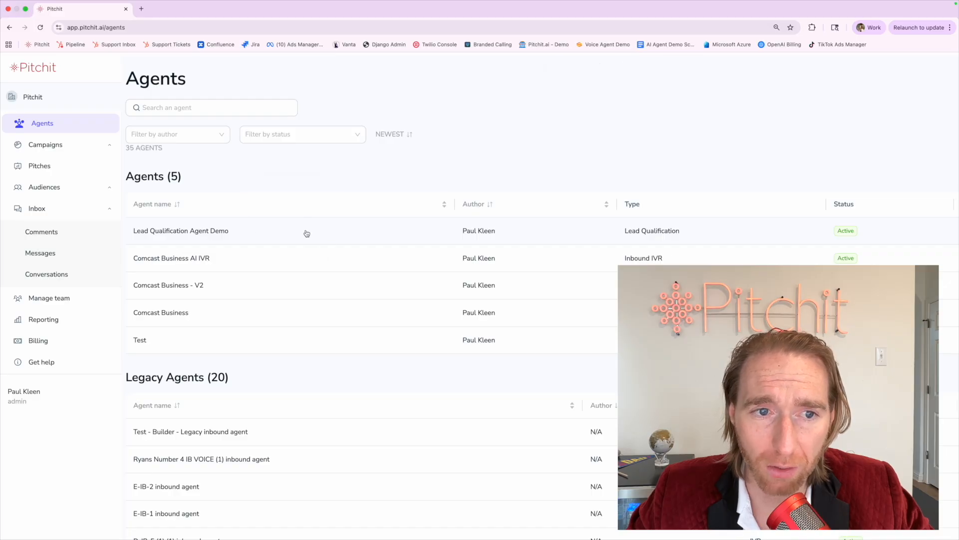
key(ctrl+minus)
key(ctrl+minus)
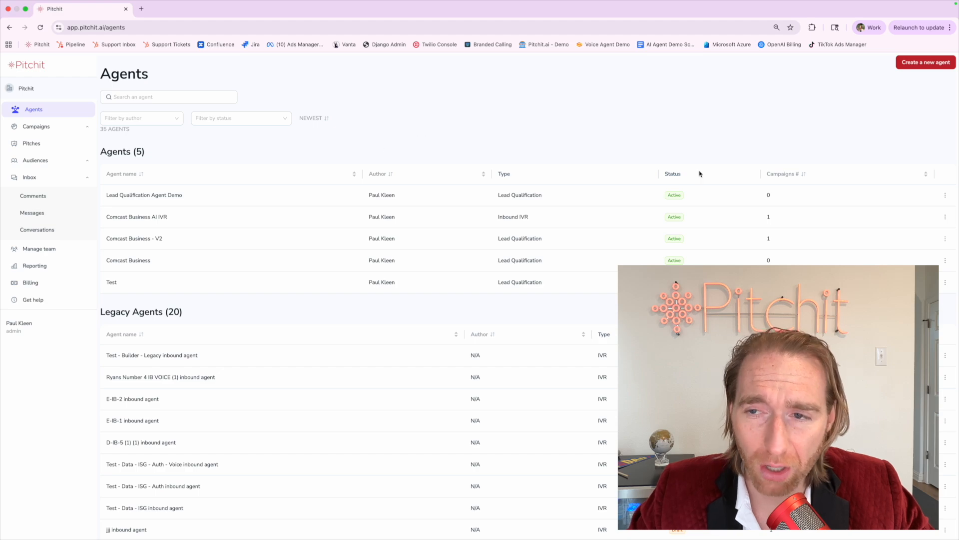
- Duplicate the Lead Qualification Agent Demo from the agents list
click(944, 195)
click(908, 240)
click(542, 131)
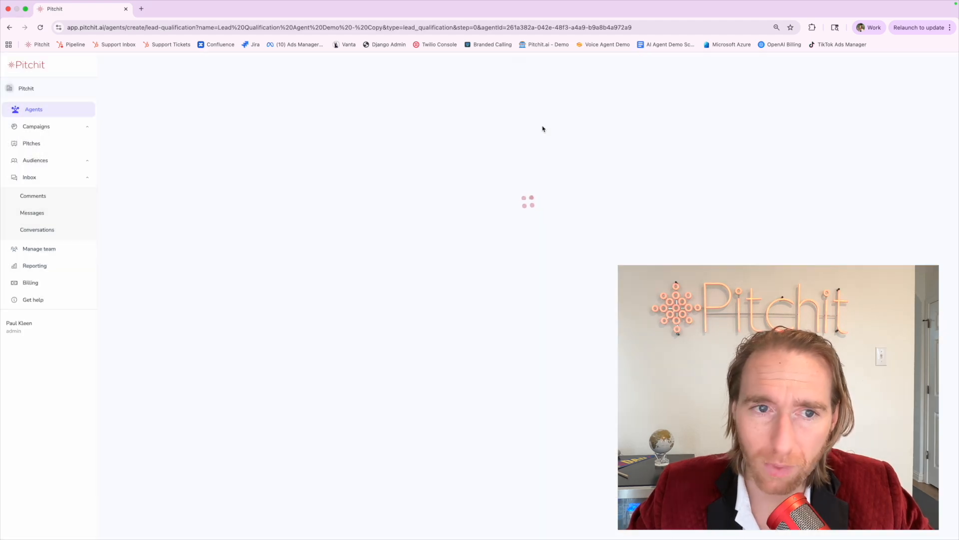
- Look through the copied agent's Product Information, FAQs and Service Availability stages, and return to its feature selection
scroll(300, 283, down, 2)
click(407, 468)
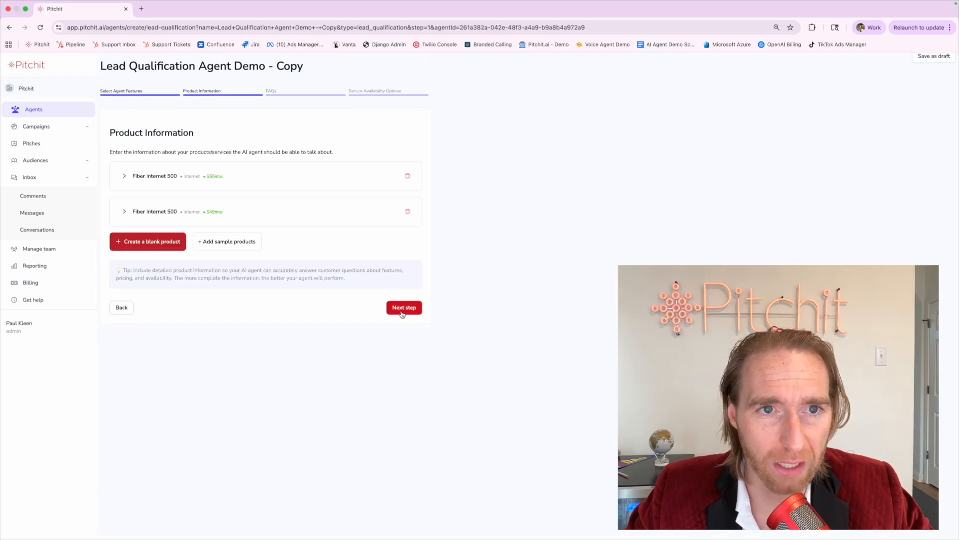
click(402, 307)
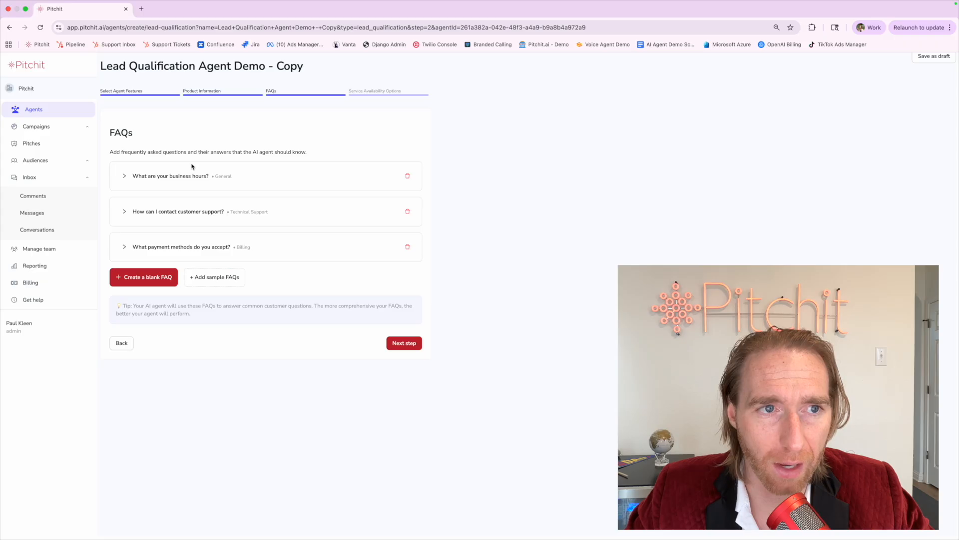
click(404, 344)
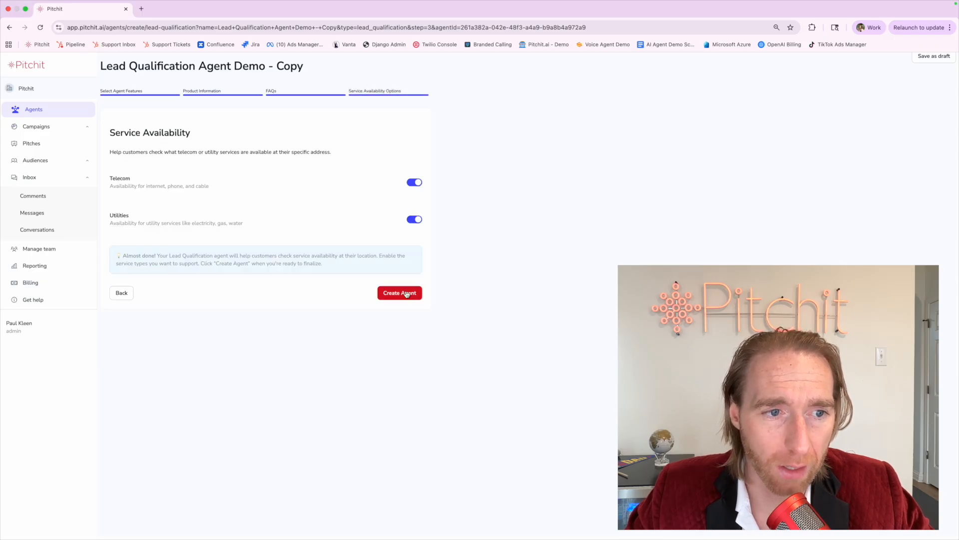
click(120, 295)
click(125, 346)
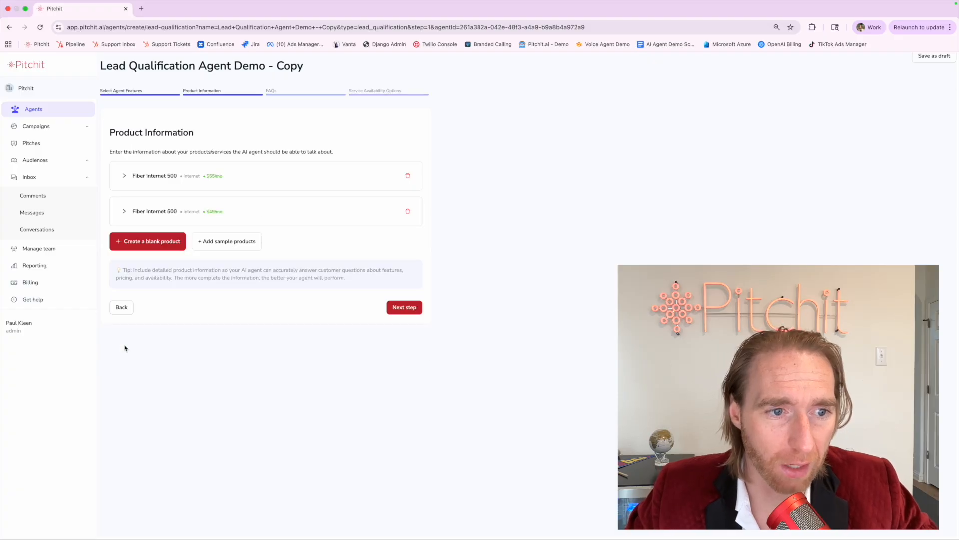
click(123, 310)
- Rename the copied agent to "Lead Qualification Agent Demo - V2" and create it with all its copied settings kept
double_click(213, 134)
text(V2)
click(400, 471)
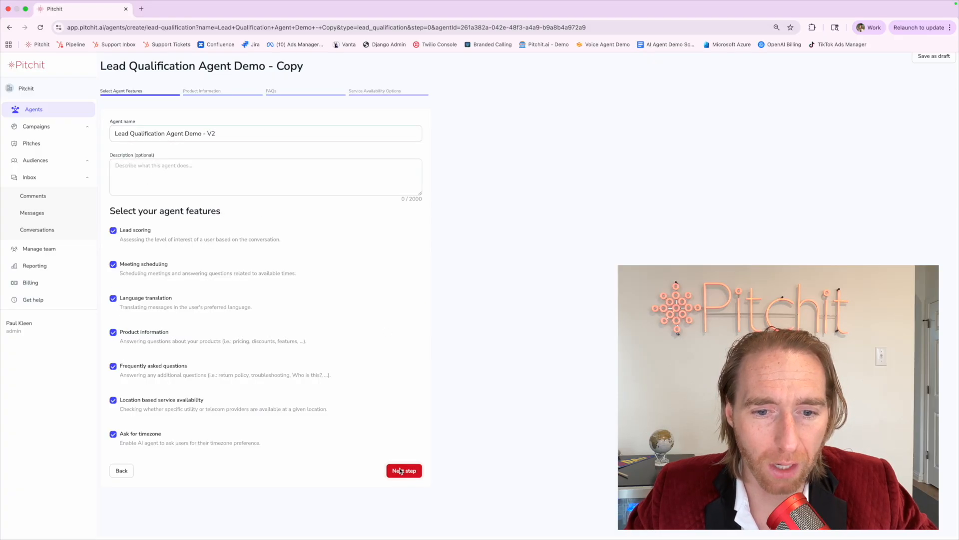
click(412, 311)
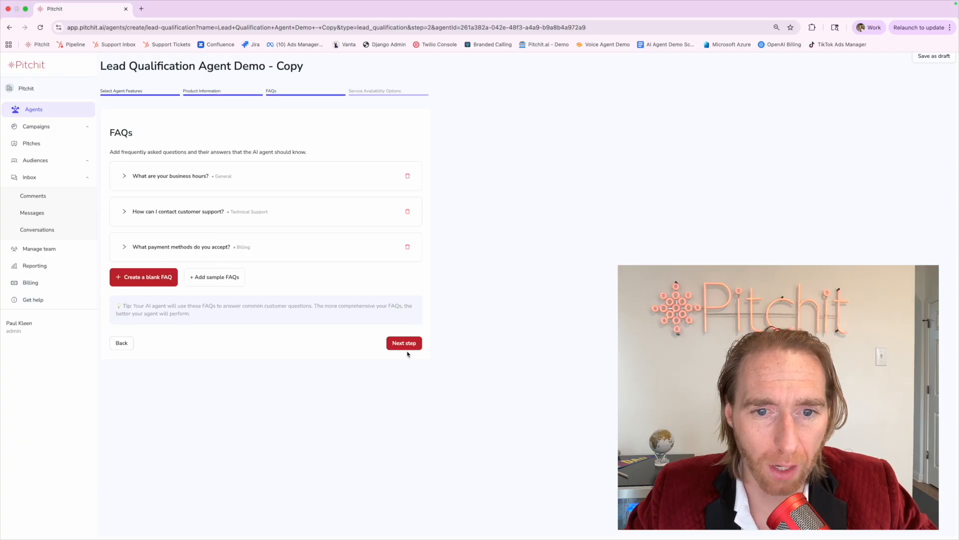
click(407, 351)
click(410, 297)
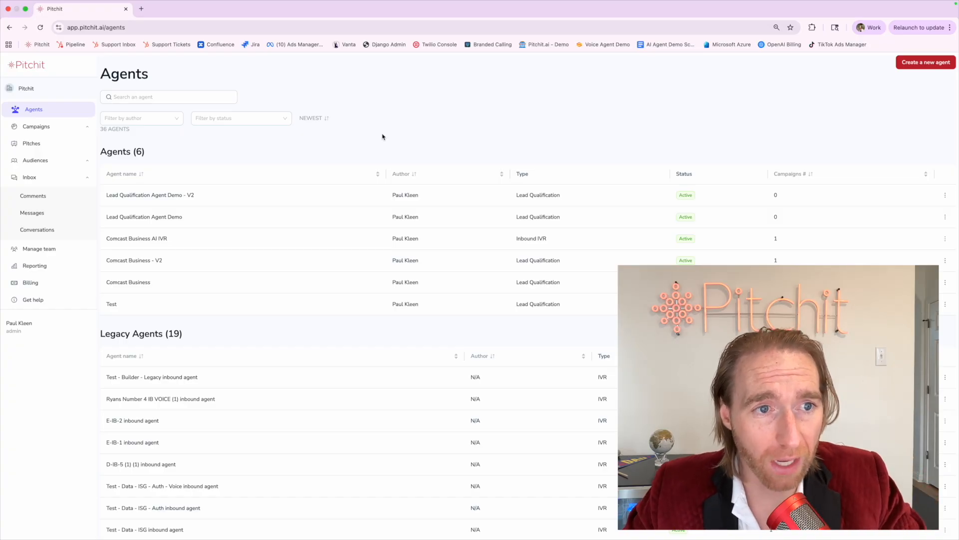
- Start a new agent named "Inbound AI IVR" with the Inbound IVR agent type
click(924, 63)
click(405, 132)
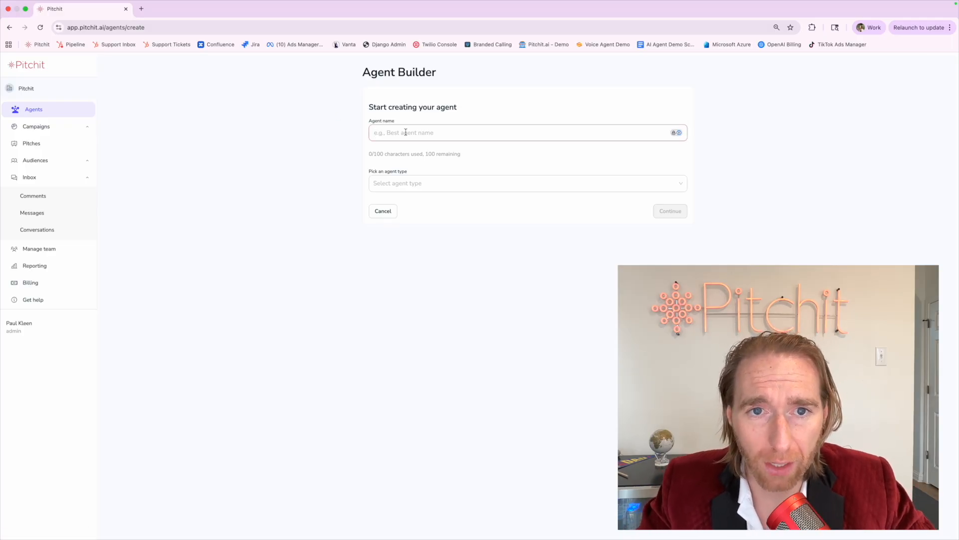
text(In)
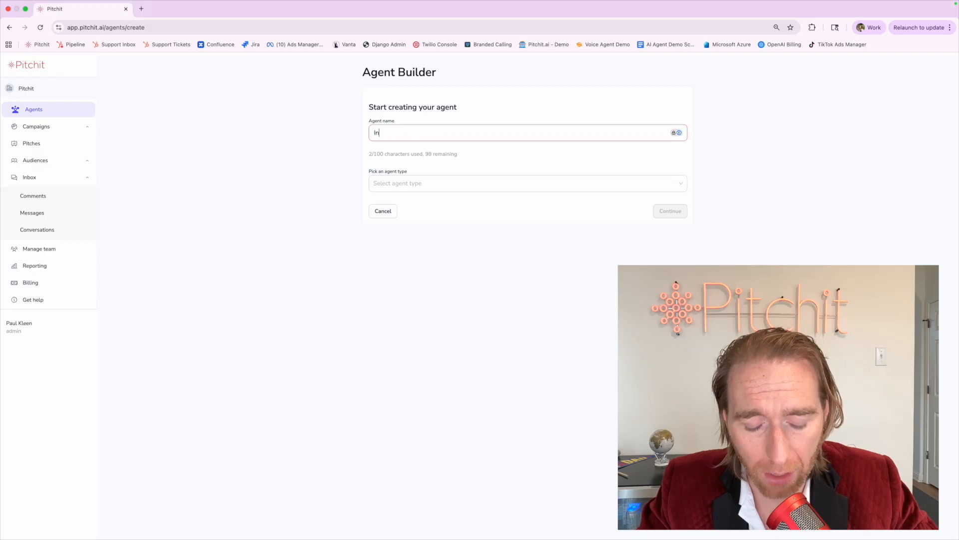
text(bound AI IVR)
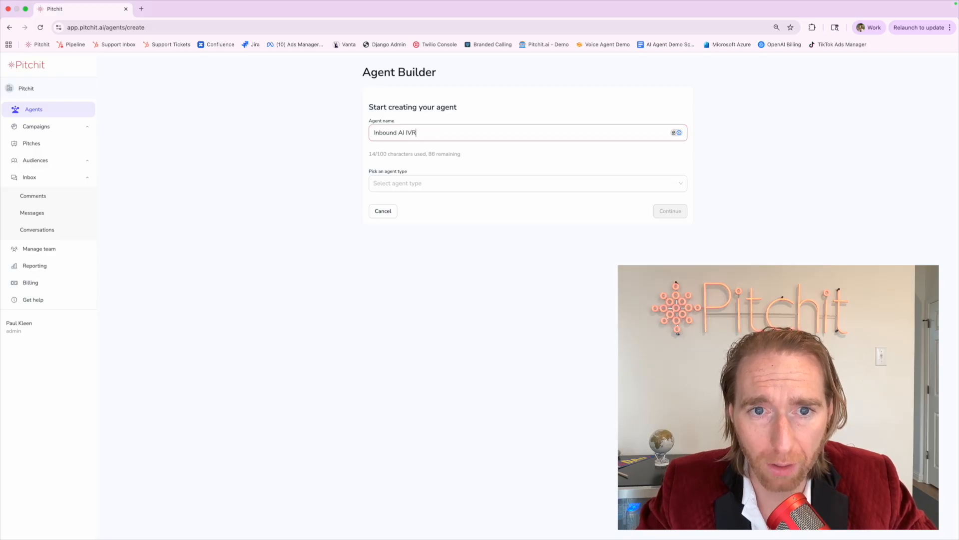
click(415, 182)
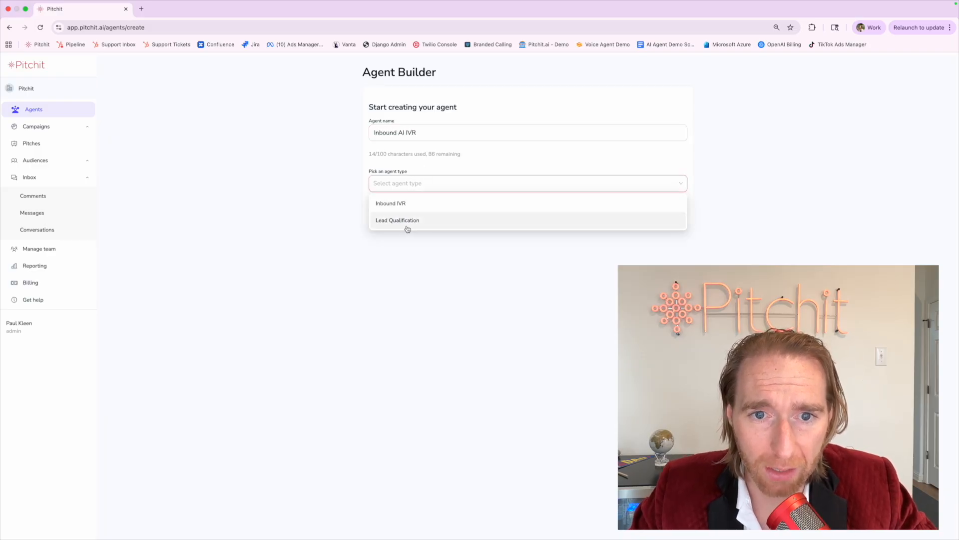
click(401, 203)
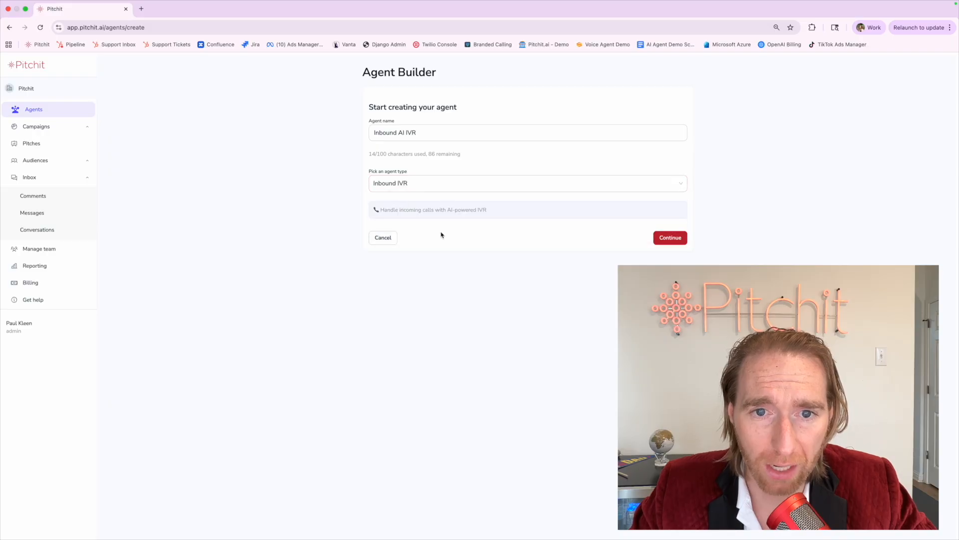
click(663, 237)
- Describe the agent as "Inbound AI IVR for our 1-800 hotline to triage support and sales opportunities, then disposition each call."
click(160, 180)
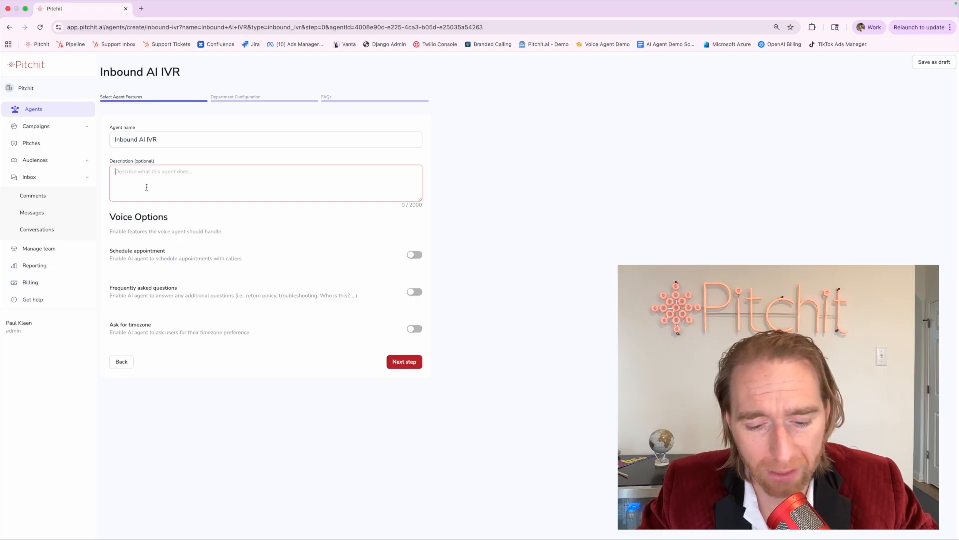
text(Inbo)
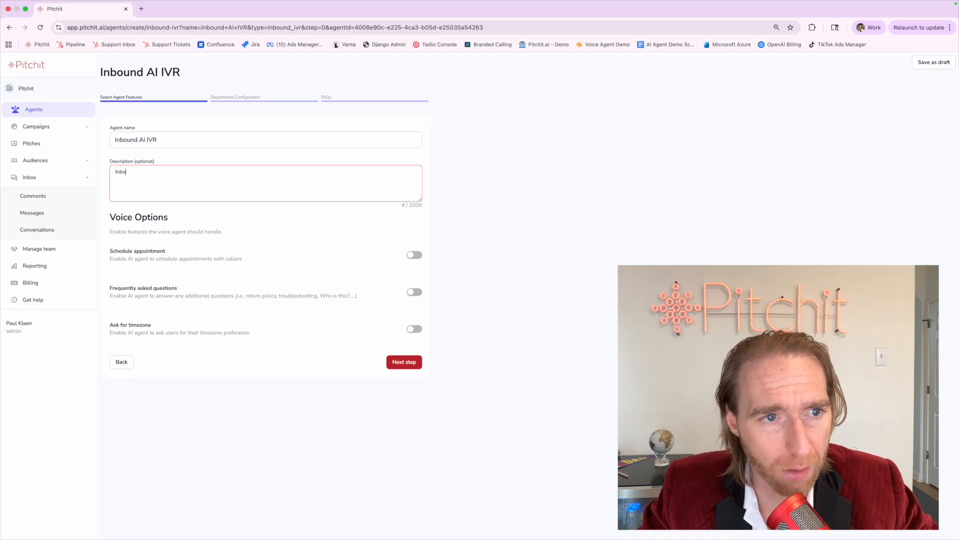
text(und AI IVR )
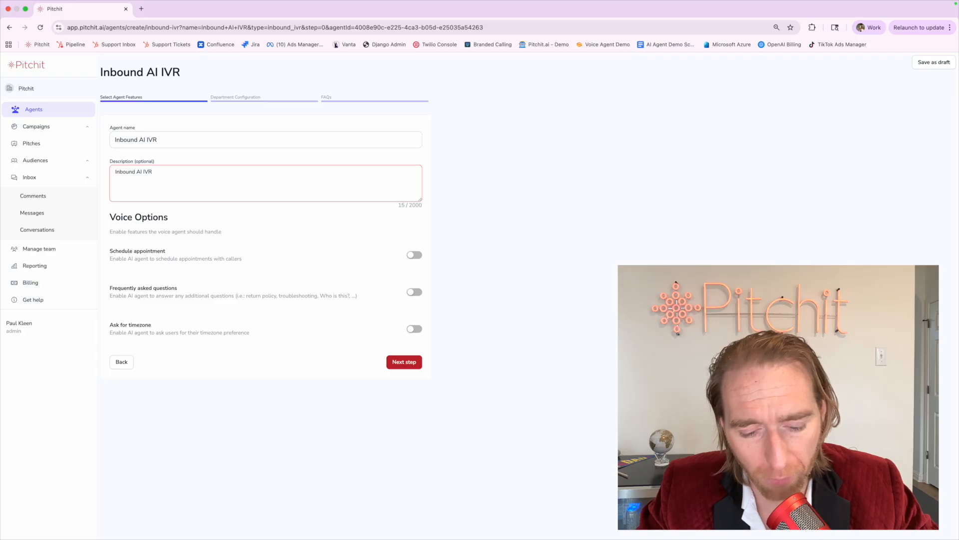
text(for our 1-800 )
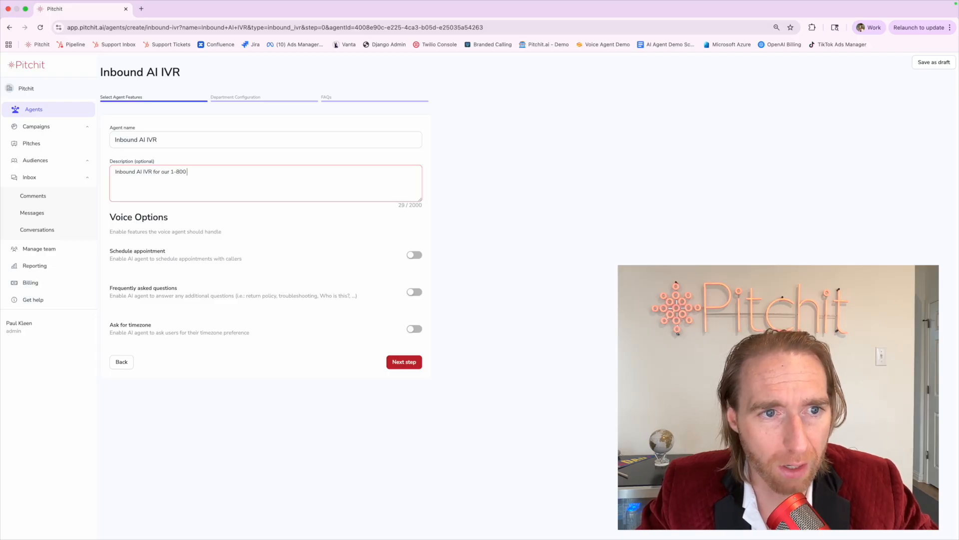
text(hotline to triage support and sales opportunities, then dispositio)
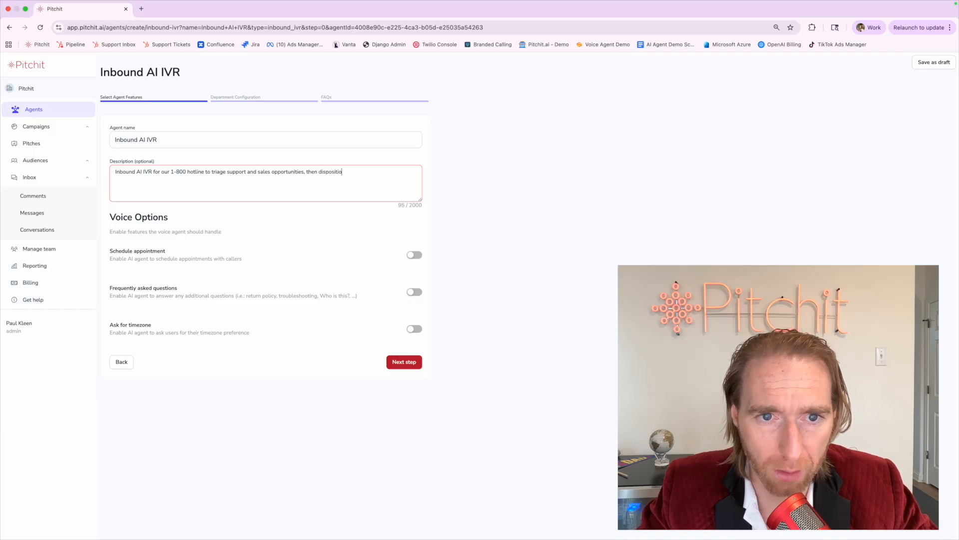
text(n each c)
key(BackSpace)
key(BackSpace)
text(ch call.)
drag(144, 245, 147, 236)
click(146, 235)
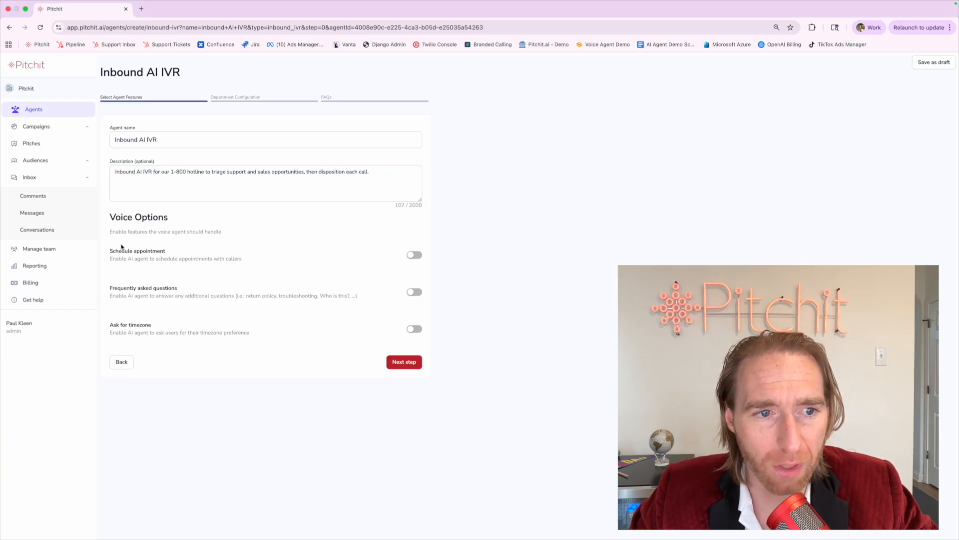
- Enable the Ask for timezone voice option for the Inbound AI IVR agent
scroll(121, 247, up, 5)
scroll(122, 247, right, 1)
scroll(121, 248, right, 1)
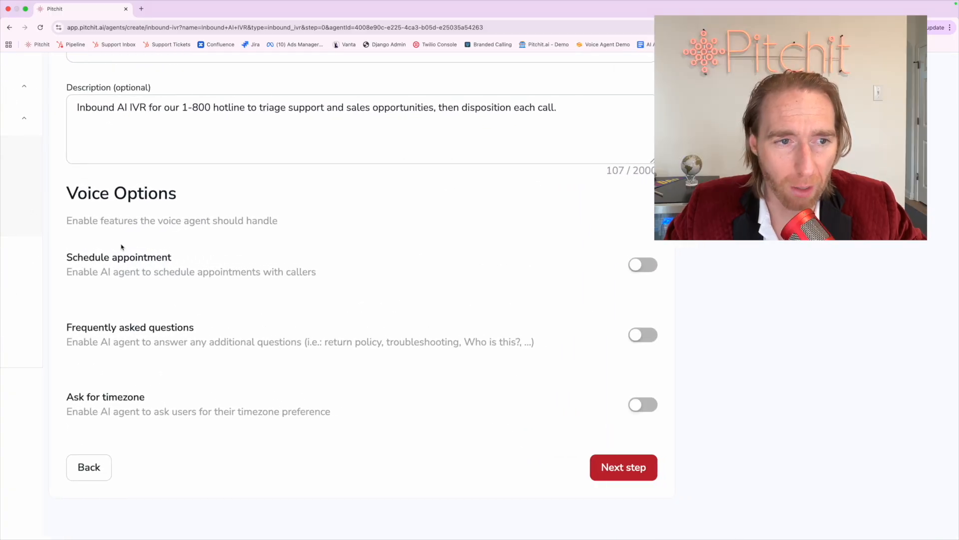
drag(69, 256, 222, 257)
click(222, 258)
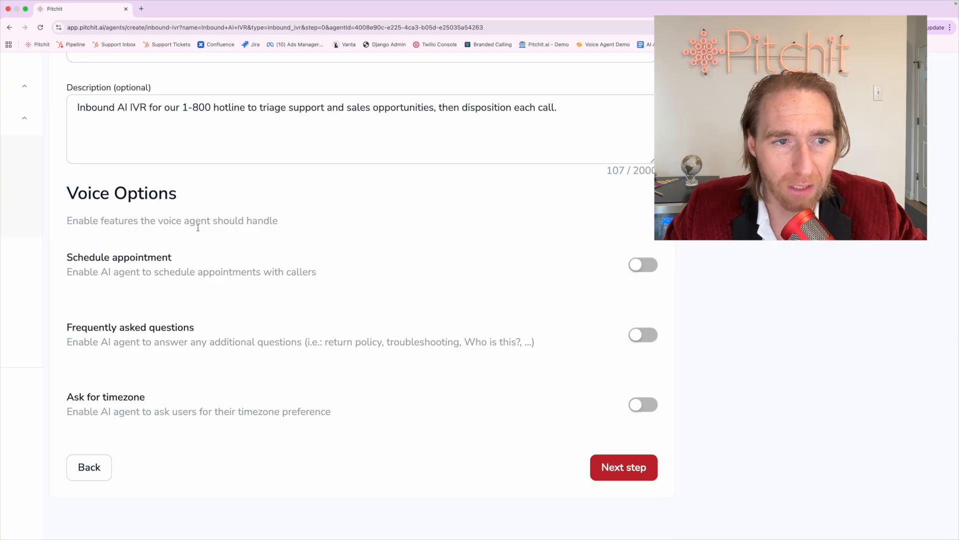
click(639, 405)
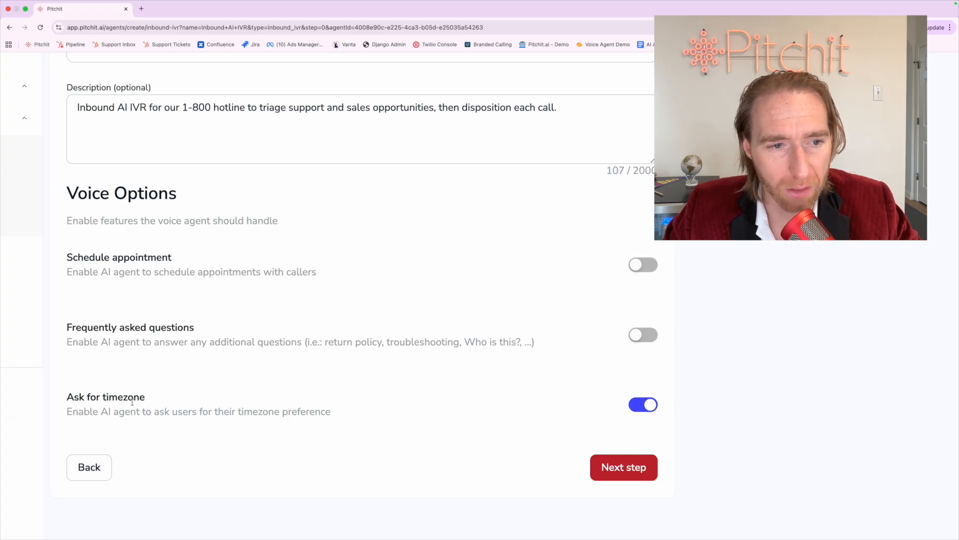
drag(67, 397, 169, 398)
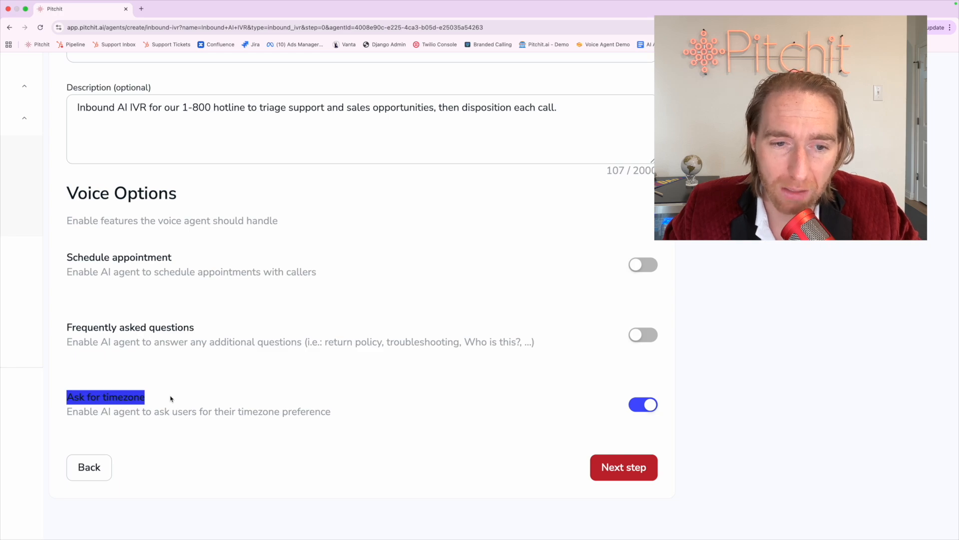
- Enable the Frequently asked questions and Schedule appointment voice options for the Inbound AI IVR agent
click(643, 334)
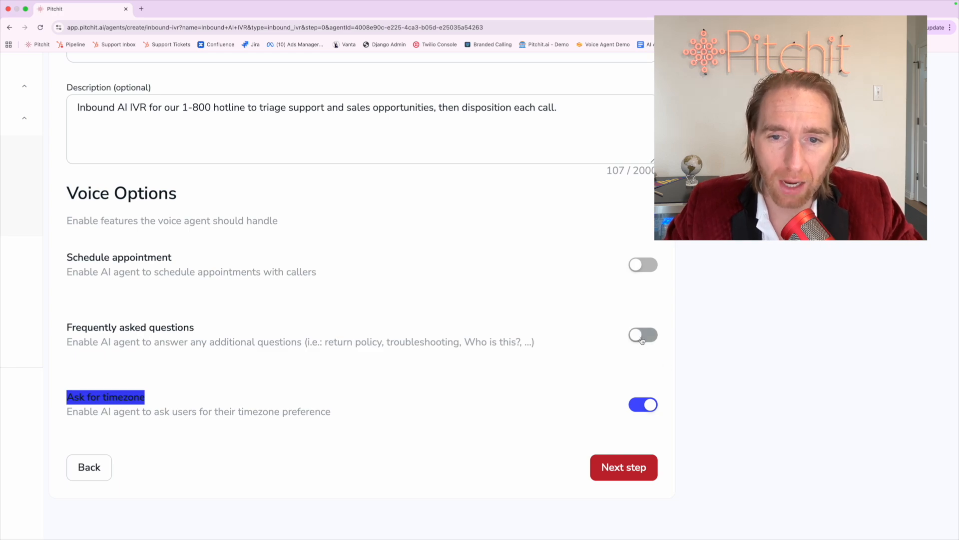
triple_click(369, 342)
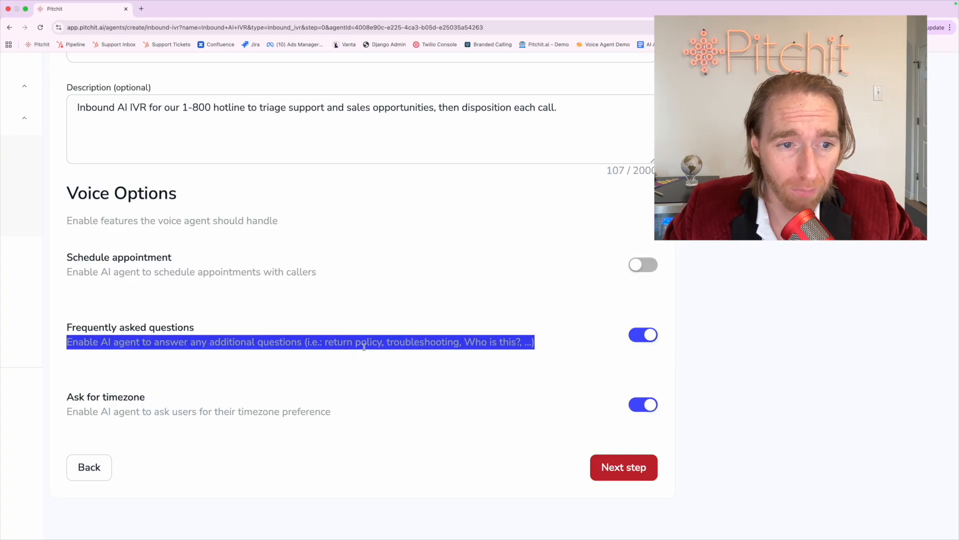
click(170, 353)
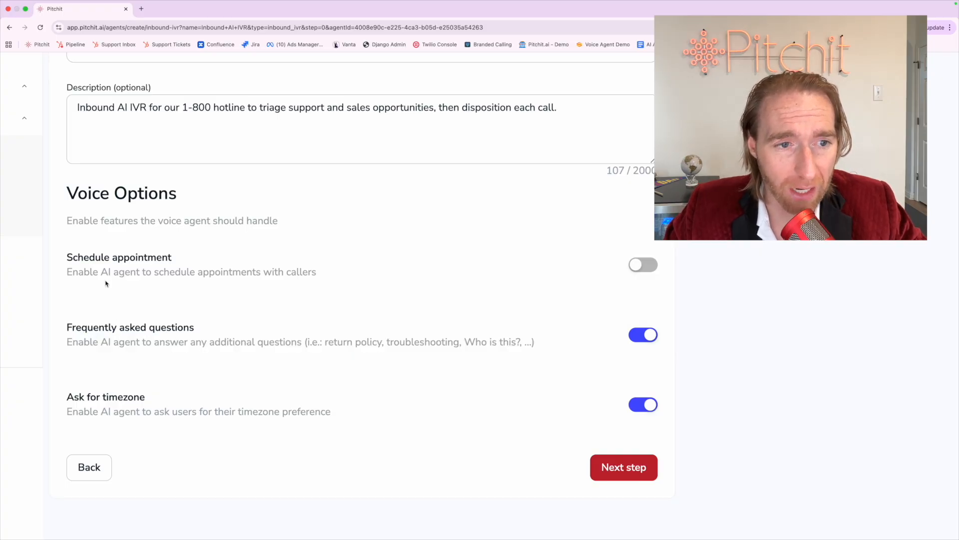
click(634, 265)
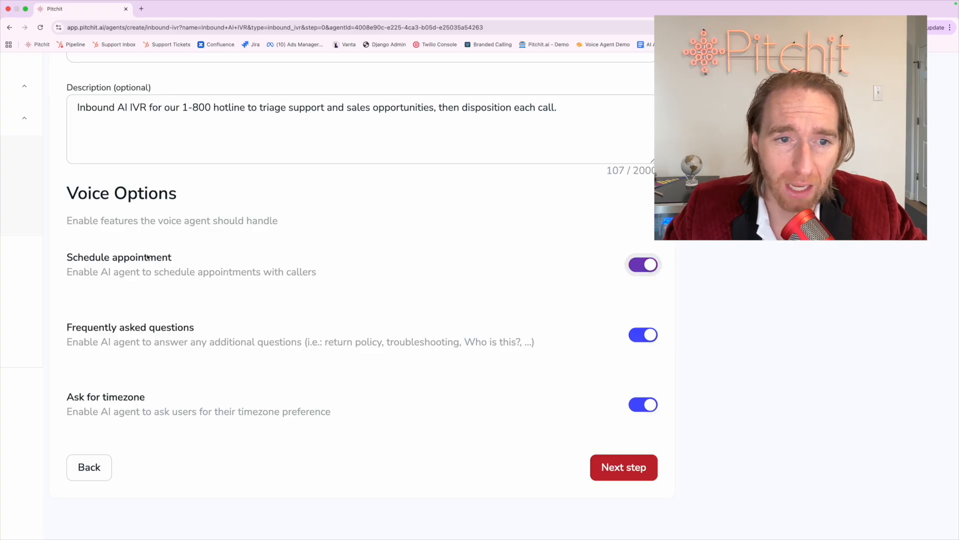
drag(58, 249, 296, 288)
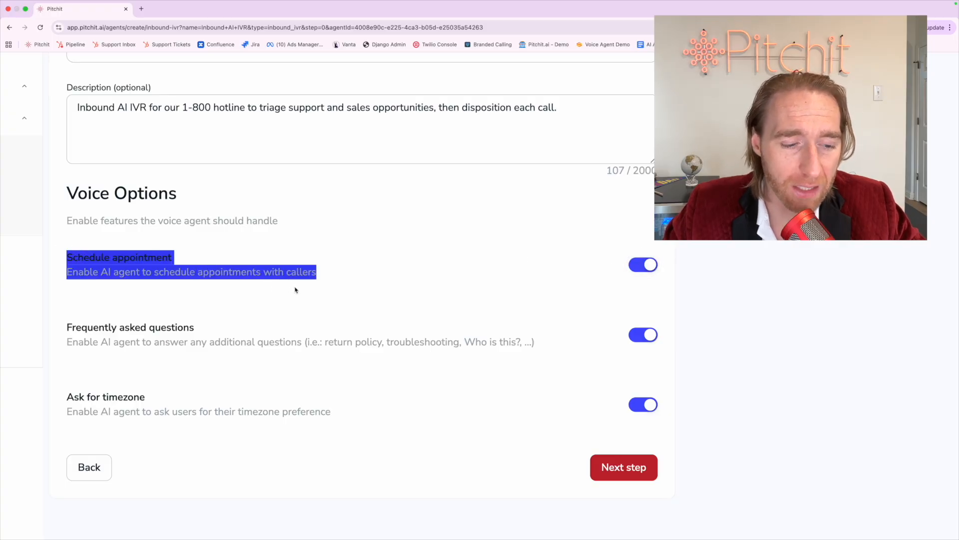
click(295, 290)
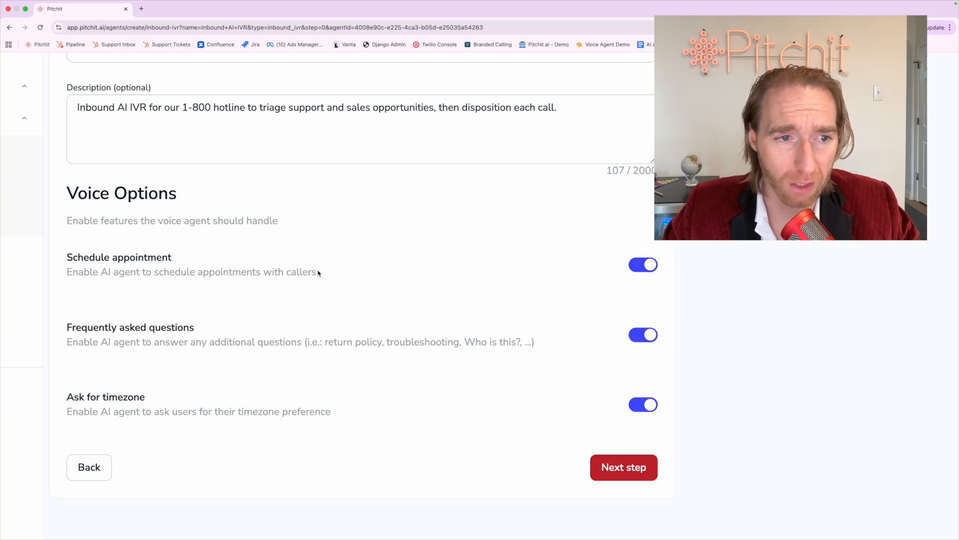
- Turn the Schedule appointment voice option off and back on
drag(317, 272, 459, 248)
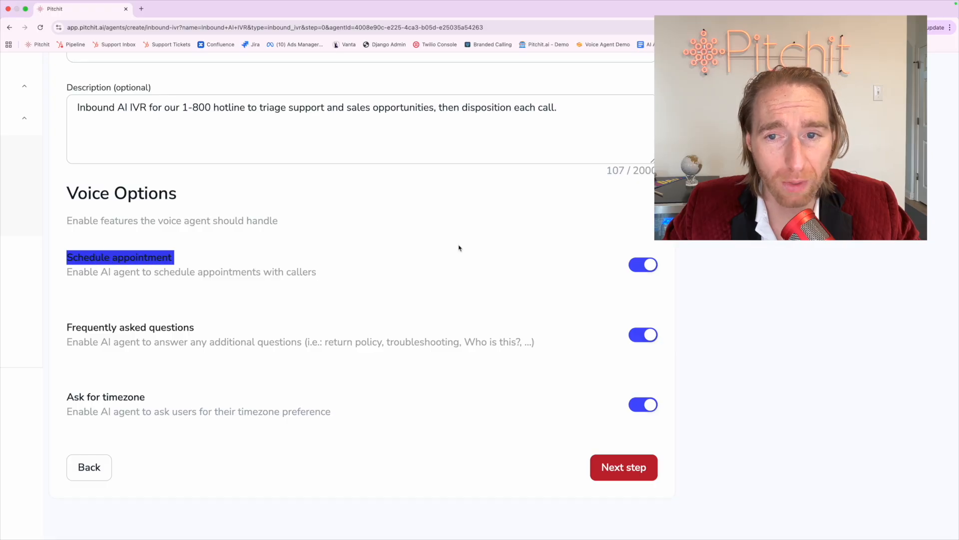
click(648, 265)
click(334, 256)
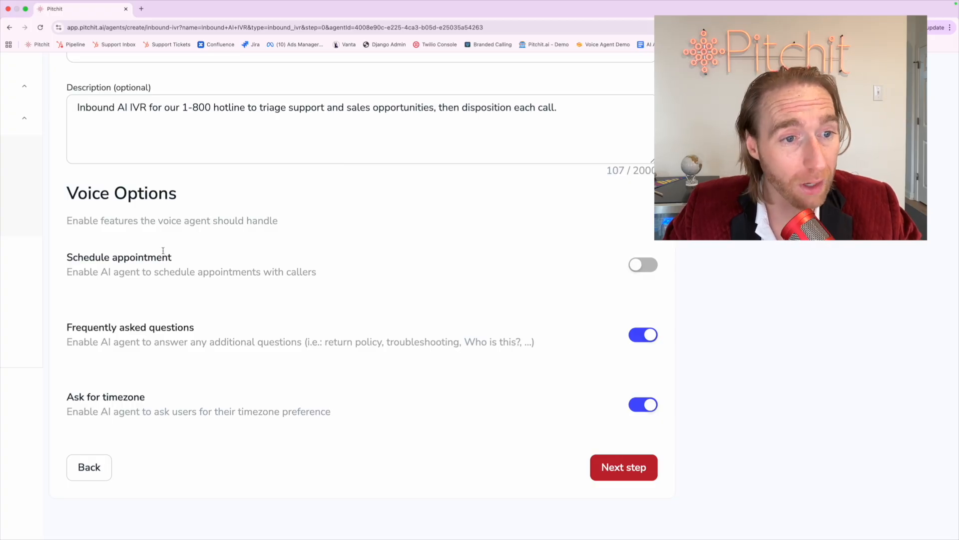
click(640, 265)
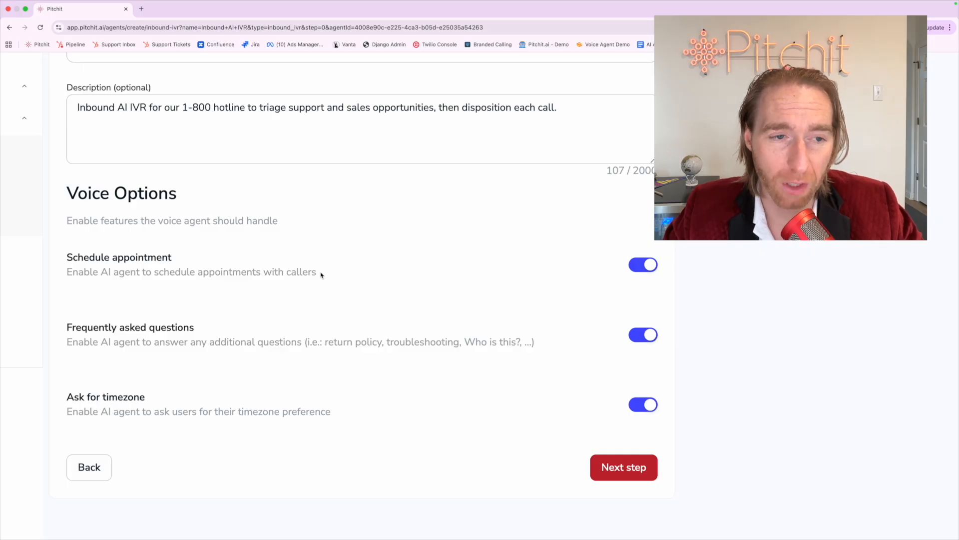
click(641, 263)
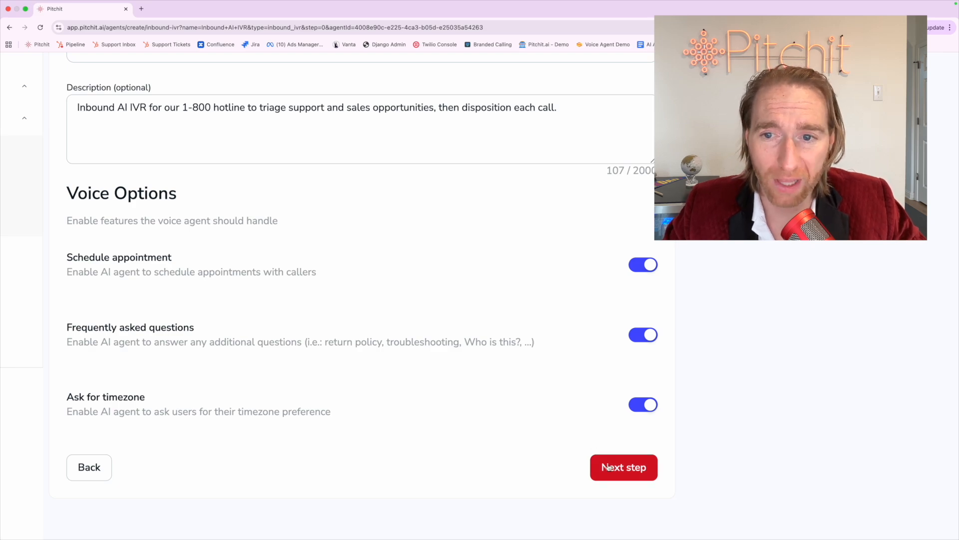
- Proceed to the Department Configuration stage and add three sample departments
click(628, 477)
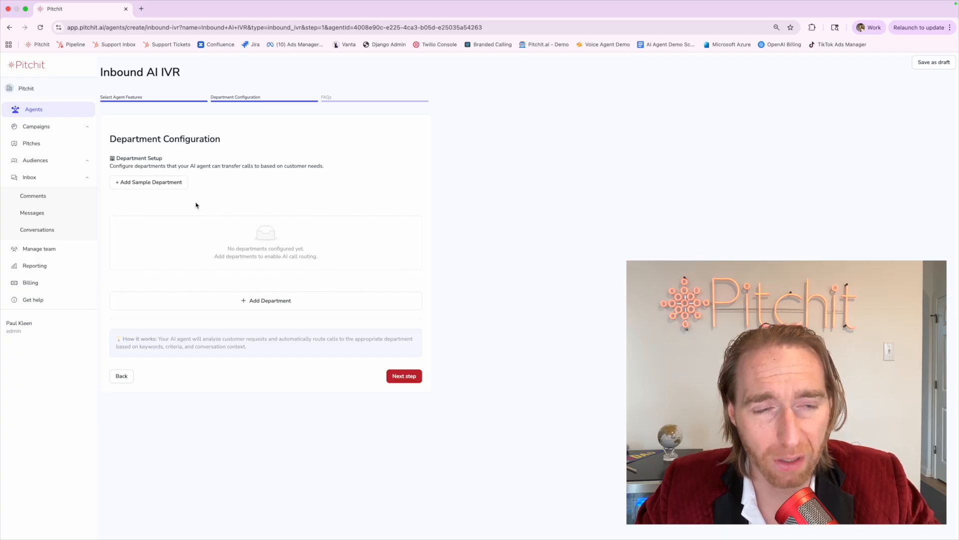
click(159, 182)
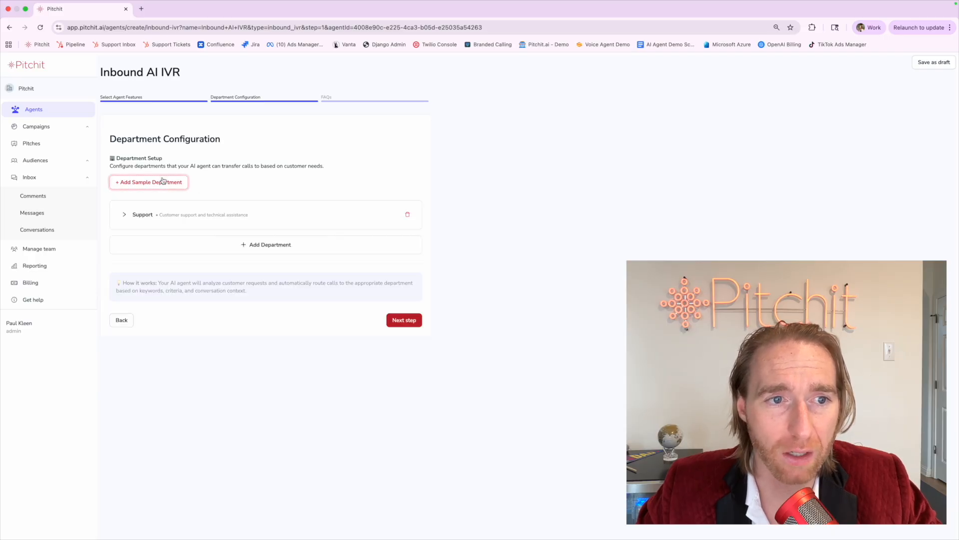
click(159, 183)
click(158, 183)
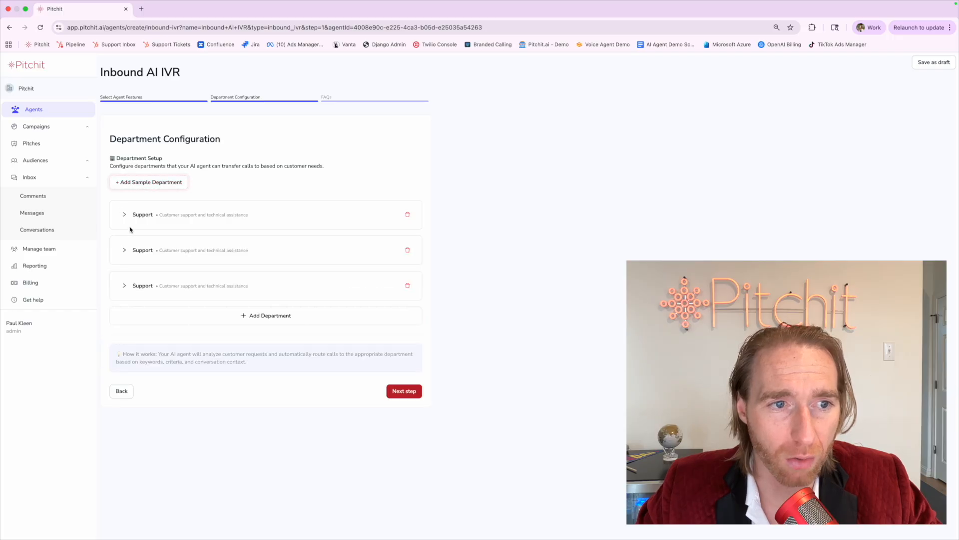
- Expand the second sample department and rename it "SMB Sales"
click(123, 250)
click(150, 306)
key(super+a)
text(SMB Sales)
- Expand the third sample department and rename it "Enterprise Sales"
scroll(140, 372, down, 5)
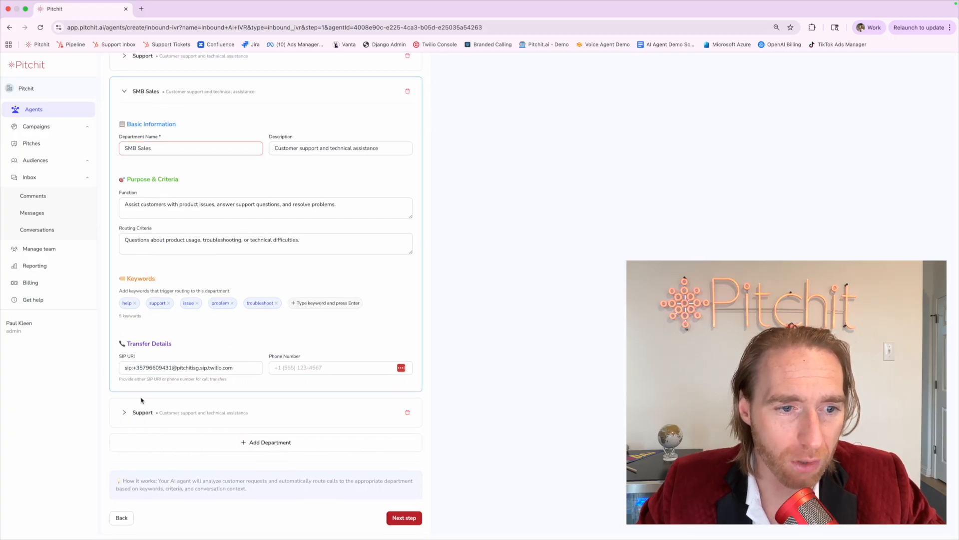
click(125, 412)
click(134, 470)
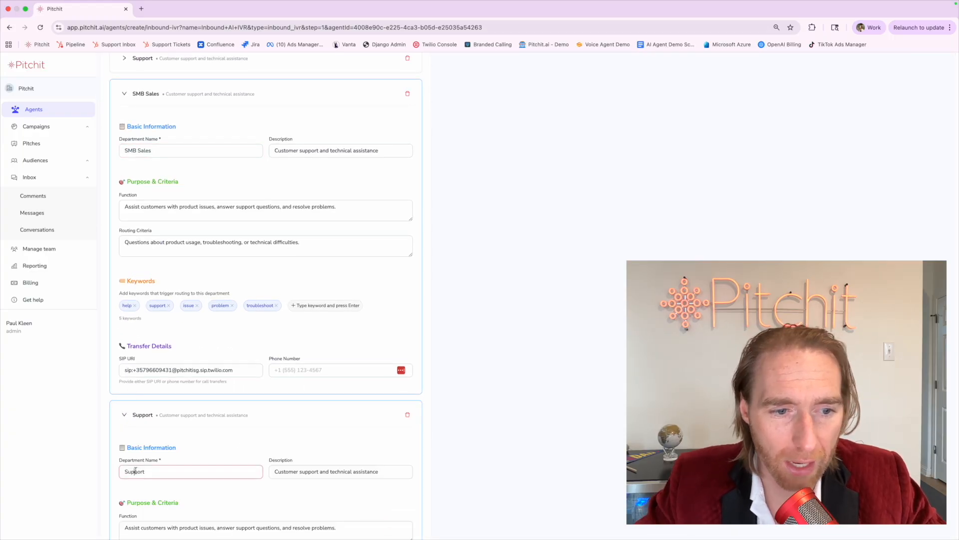
key(super+a)
key(BackSpace)
text(Enterprise Sales)
- Expand the first sample department and rename it "Tech Support"
scroll(137, 310, up, 3)
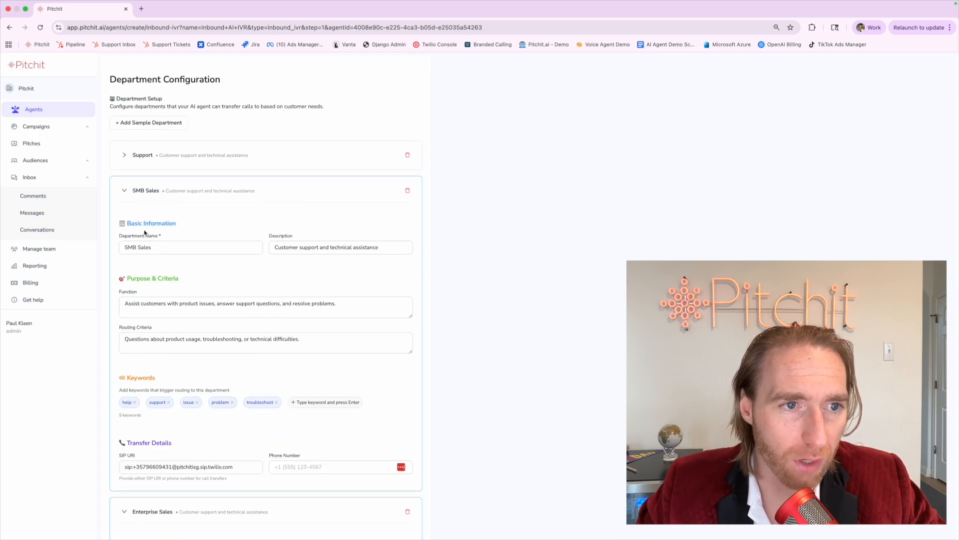
click(134, 155)
click(128, 211)
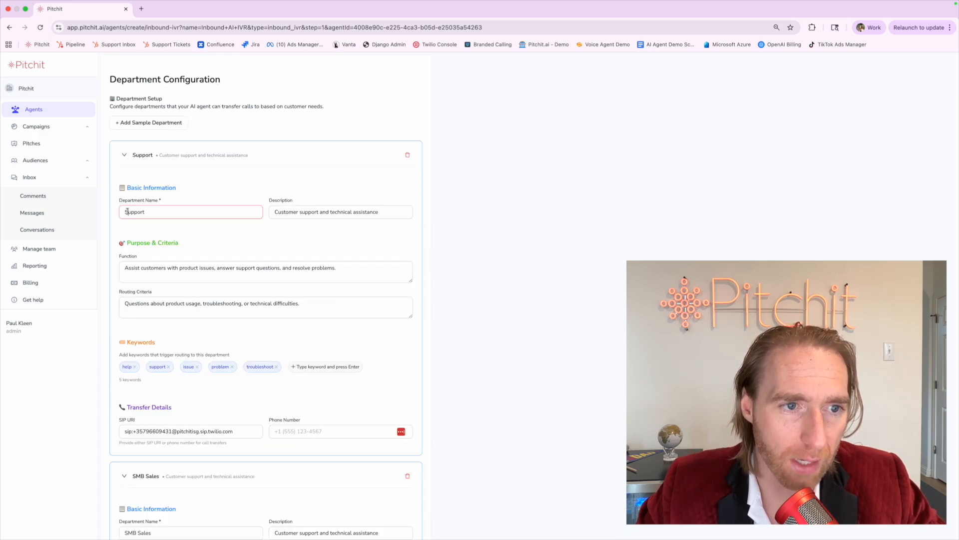
text(Tech)
- Add a fourth sample department and rename it "Billing"
scroll(127, 211, down, 5)
scroll(118, 347, down, 8)
scroll(167, 388, up, 12)
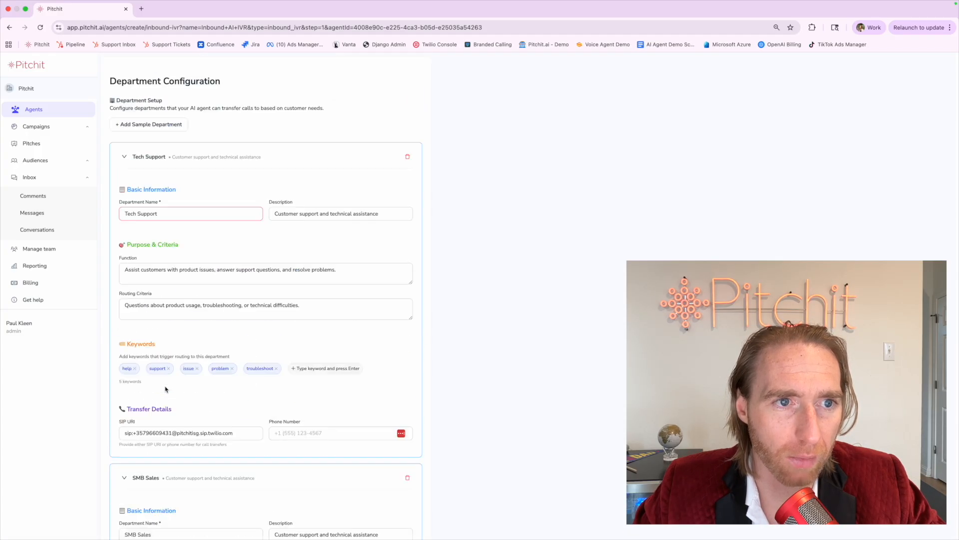
scroll(165, 389, up, 3)
click(156, 182)
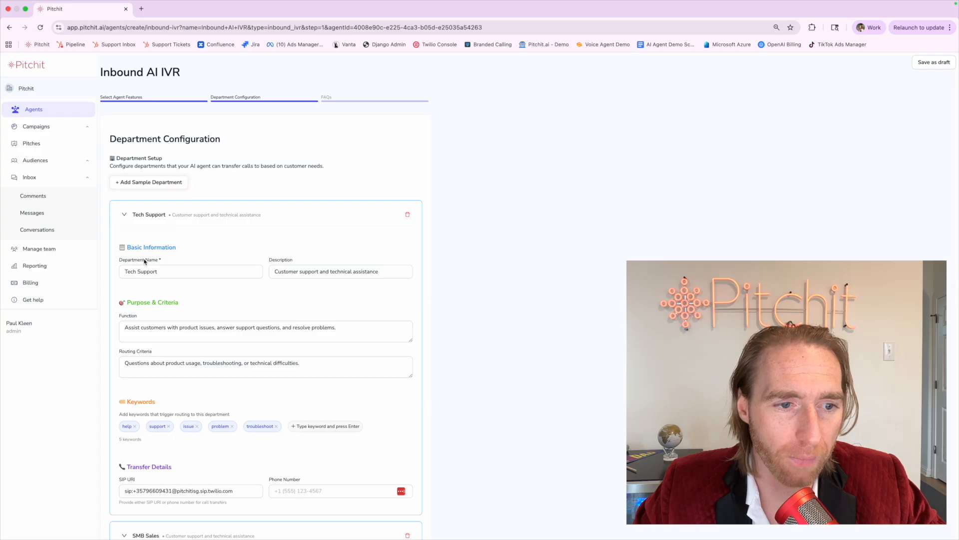
scroll(145, 261, down, 15)
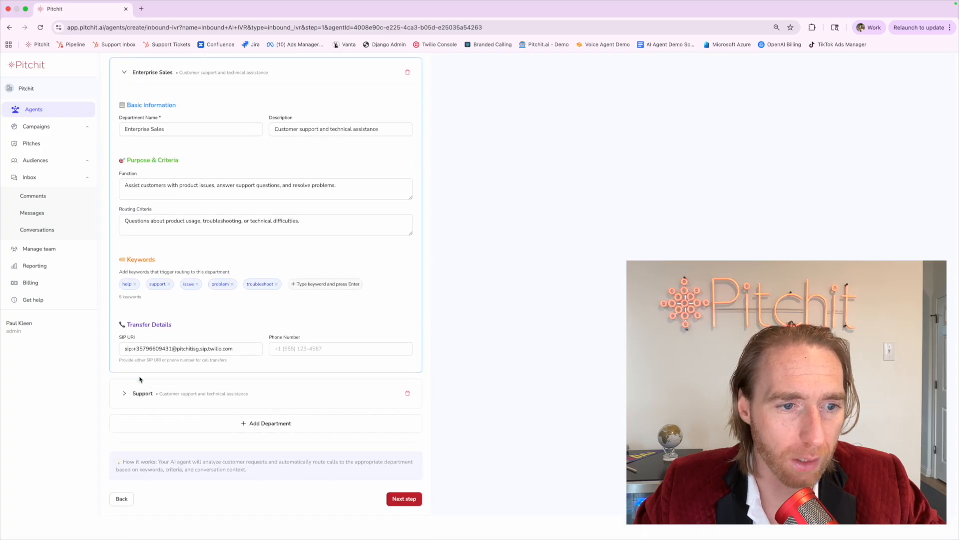
scroll(140, 379, up, 1)
click(124, 417)
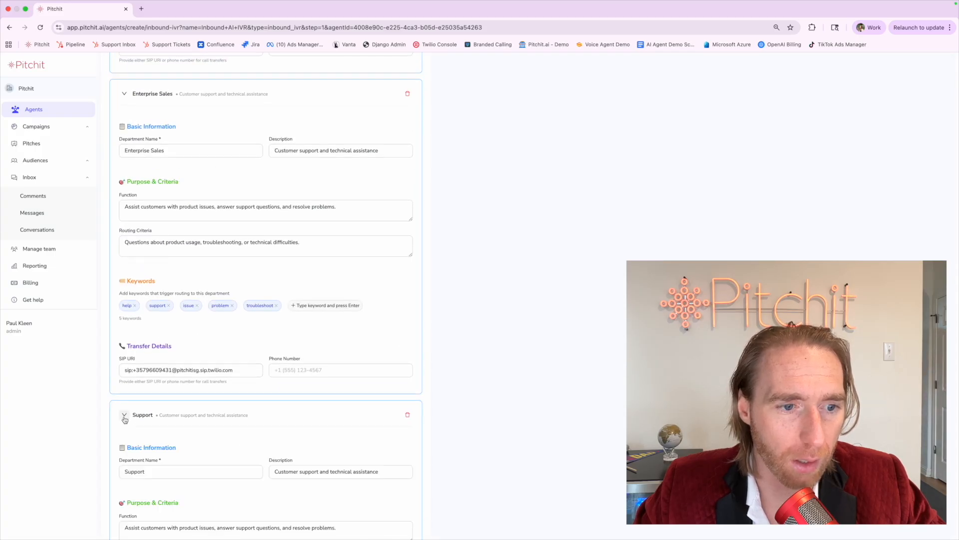
double_click(134, 471)
text(Billin)
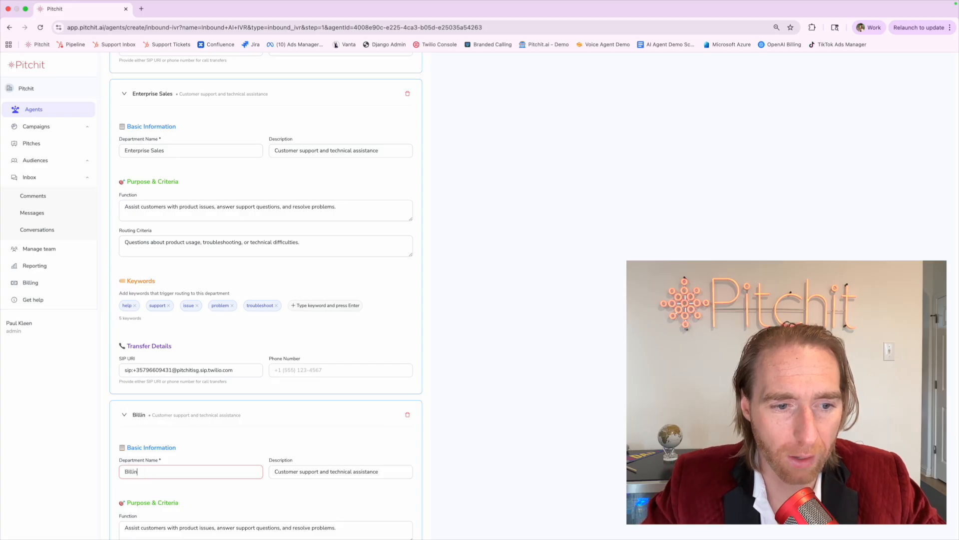
text(g)
- Review the description and function text of the Tech Support department
scroll(262, 397, up, 10)
scroll(263, 397, up, 5)
click(183, 265)
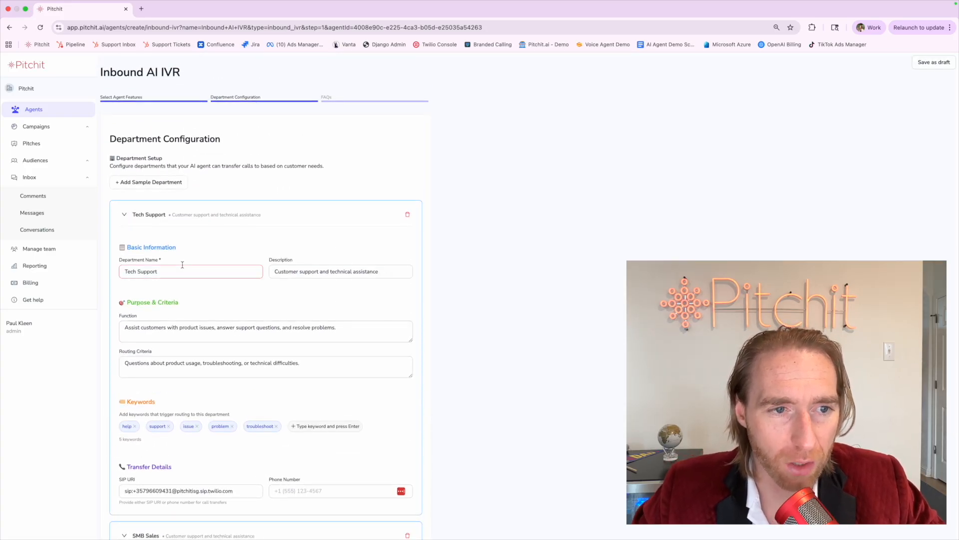
scroll(183, 265, up, 5)
scroll(182, 265, down, 1)
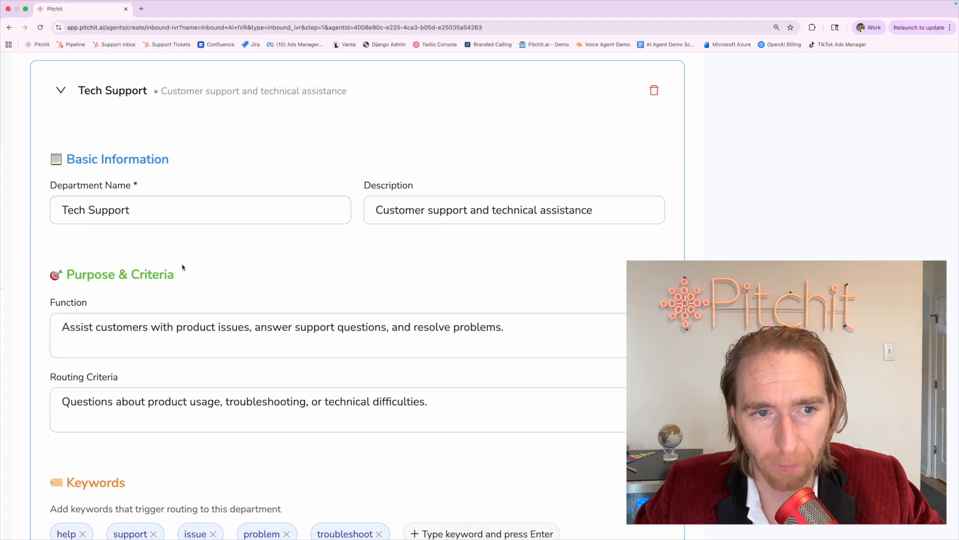
scroll(182, 267, down, 5)
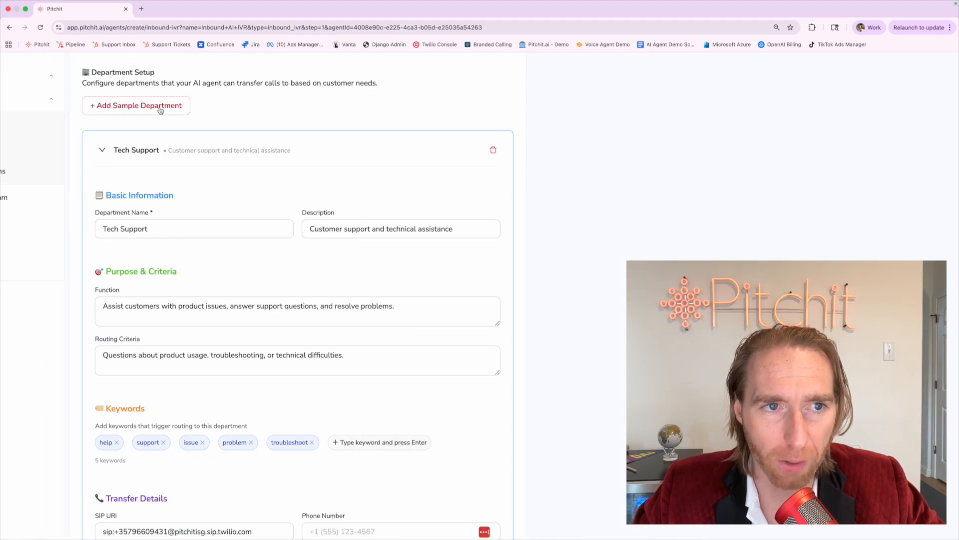
click(332, 234)
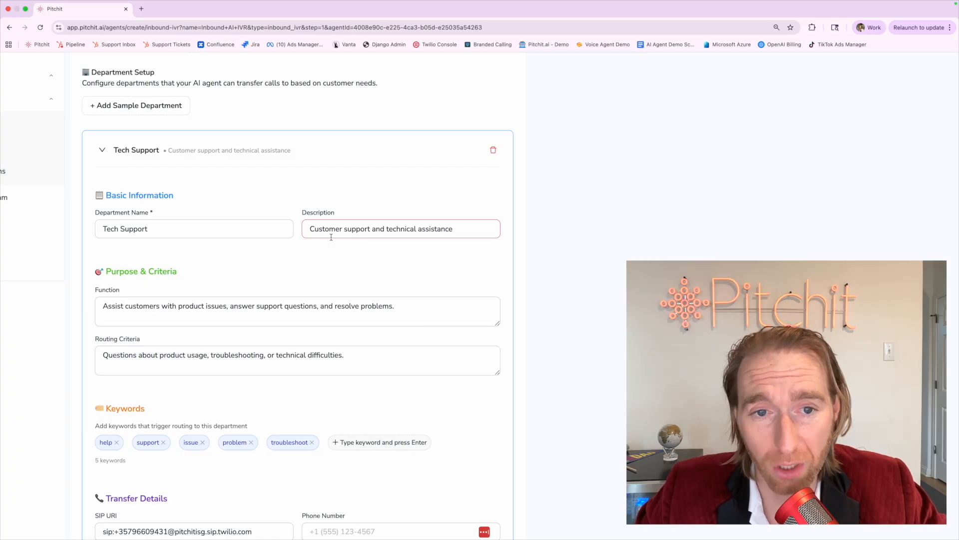
click(261, 306)
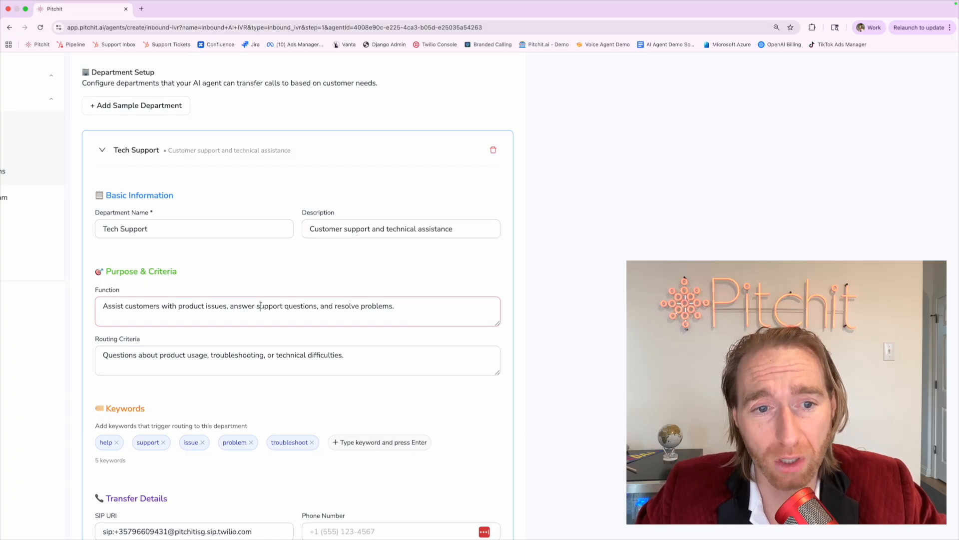
key(super+a)
click(263, 286)
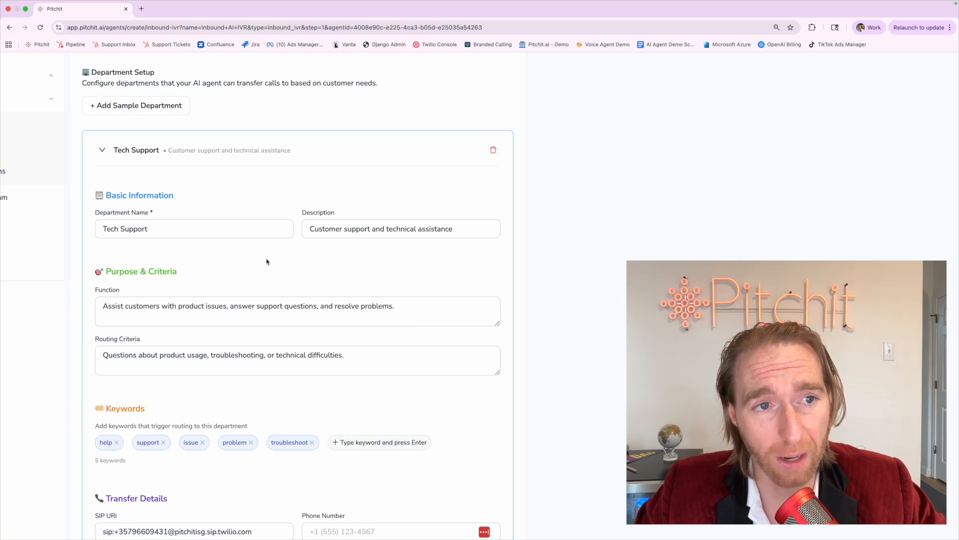
click(322, 233)
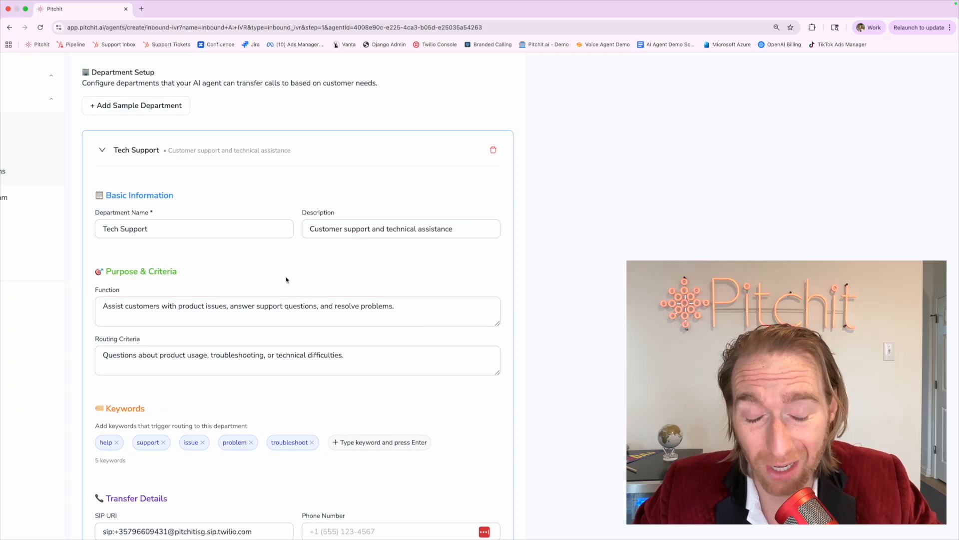
click(325, 227)
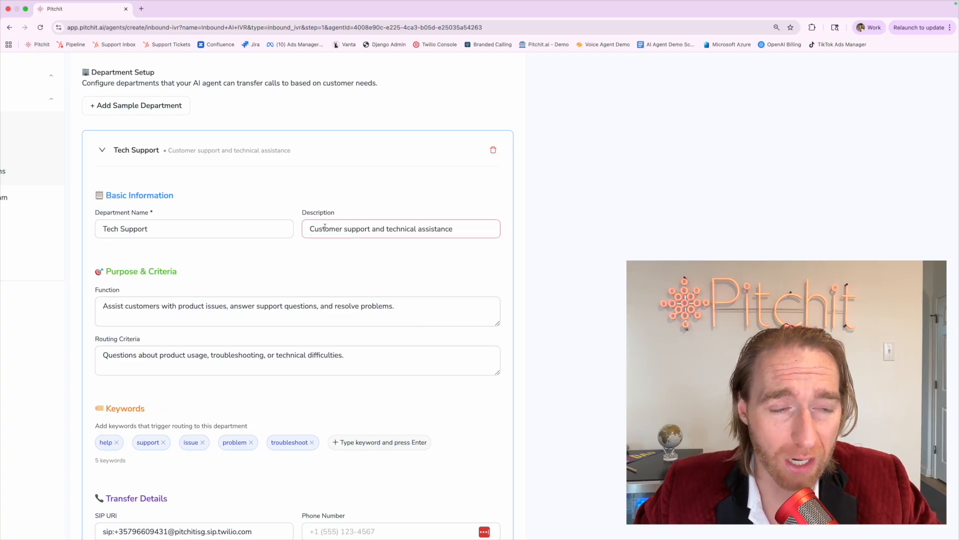
- Examine the Tech Support department's name against its description
triple_click(205, 226)
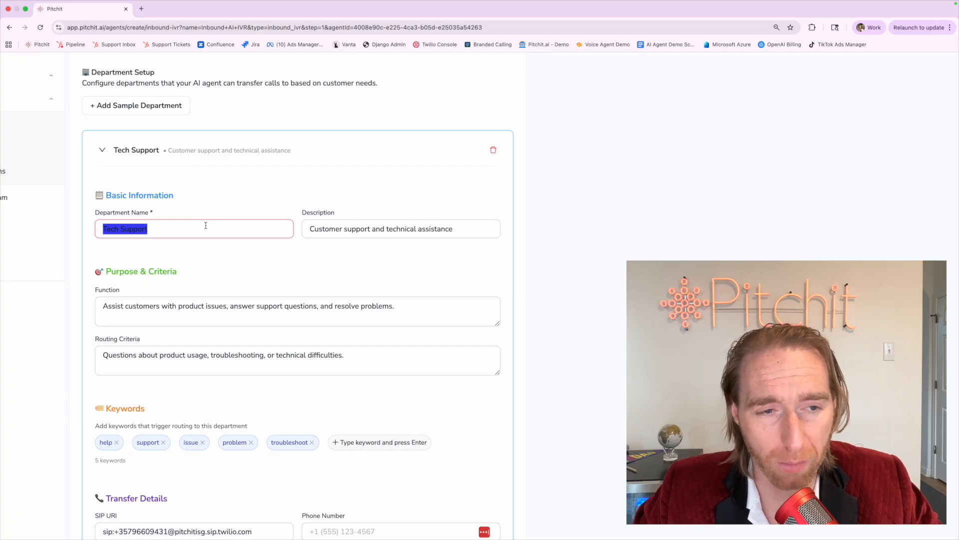
click(149, 234)
drag(310, 229, 531, 223)
triple_click(459, 236)
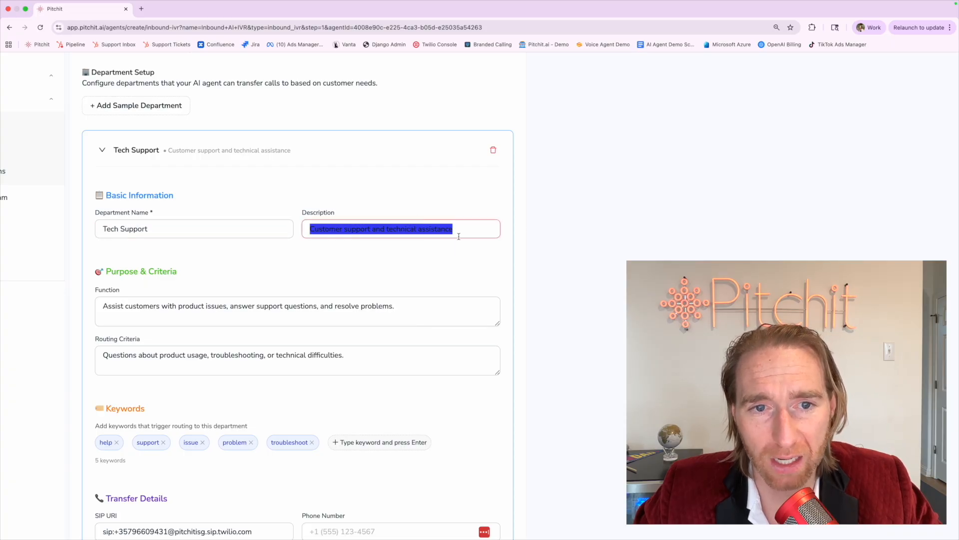
click(413, 251)
click(310, 228)
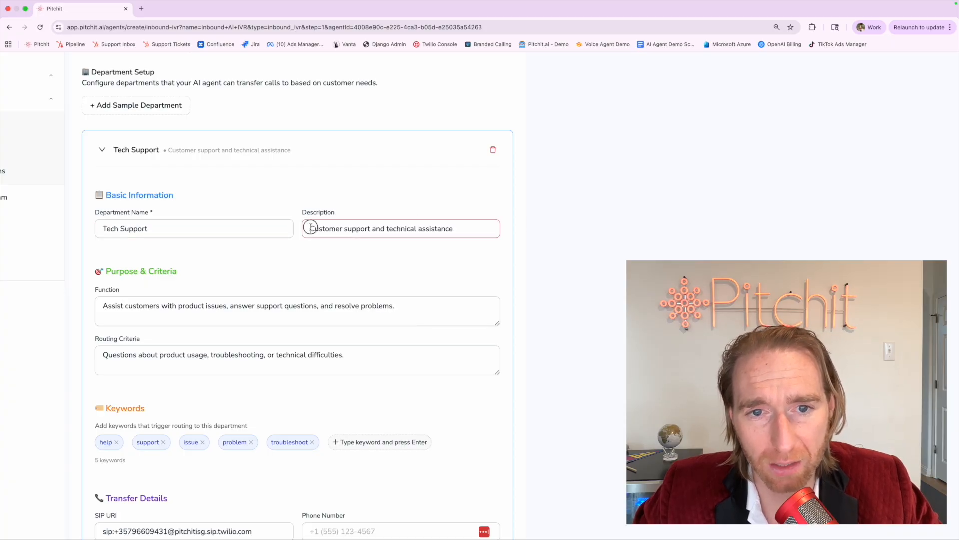
drag(310, 228, 466, 228)
click(337, 277)
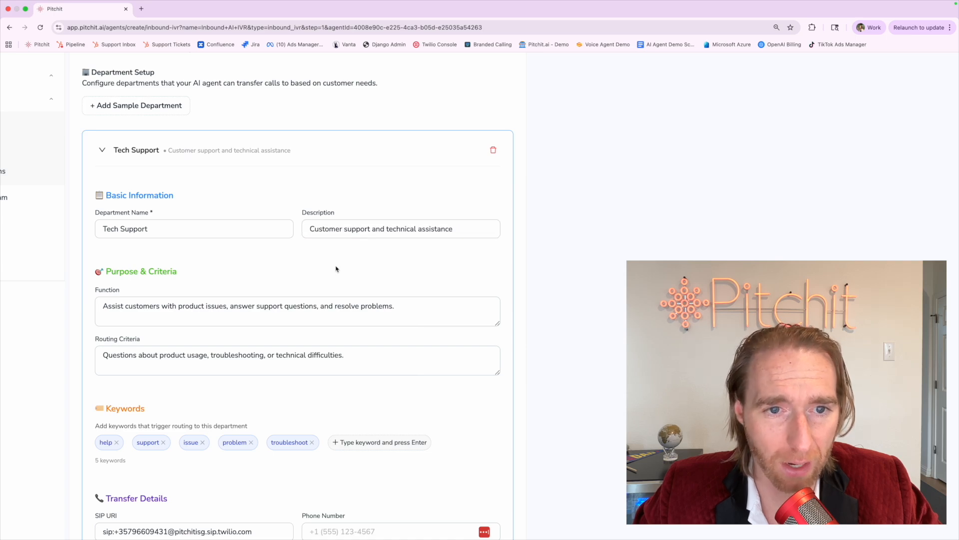
drag(310, 229, 513, 229)
click(110, 229)
drag(103, 229, 149, 229)
- Examine the function and routing criteria defined for the Tech Support department
click(135, 264)
click(123, 306)
triple_click(124, 306)
triple_click(117, 355)
click(116, 340)
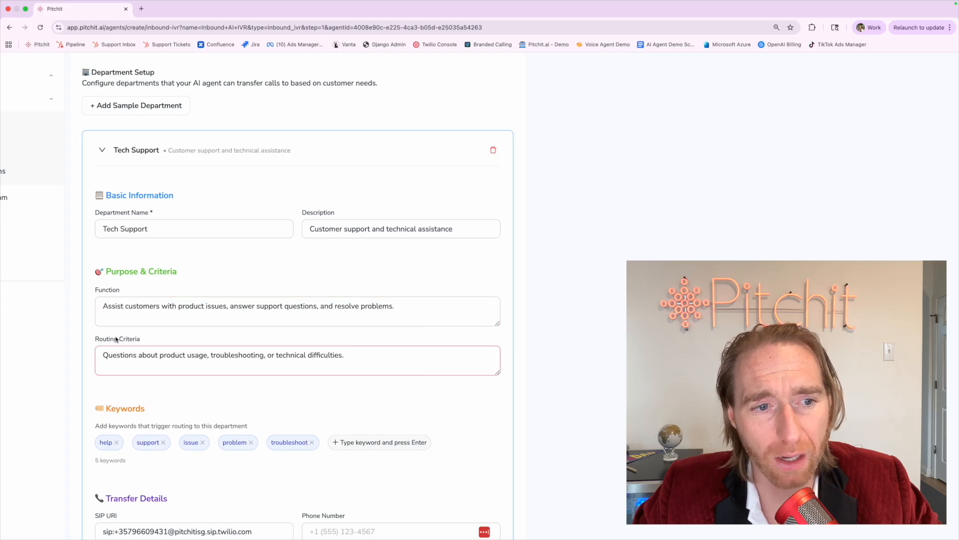
- Review the Tech Support department's function text, focusing on its opening phrase about assisting customers with product issues
click(115, 307)
double_click(115, 307)
click(115, 308)
triple_click(115, 309)
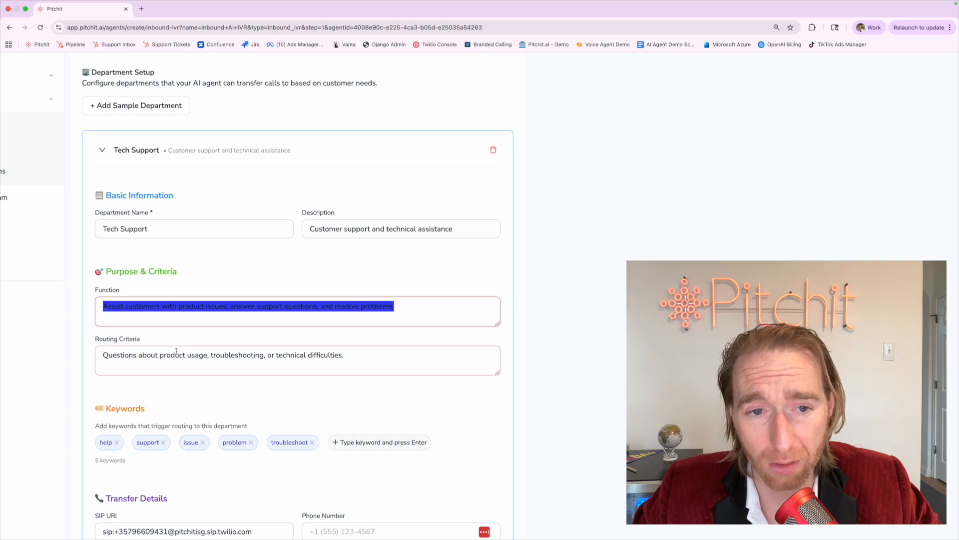
scroll(176, 351, down, 2)
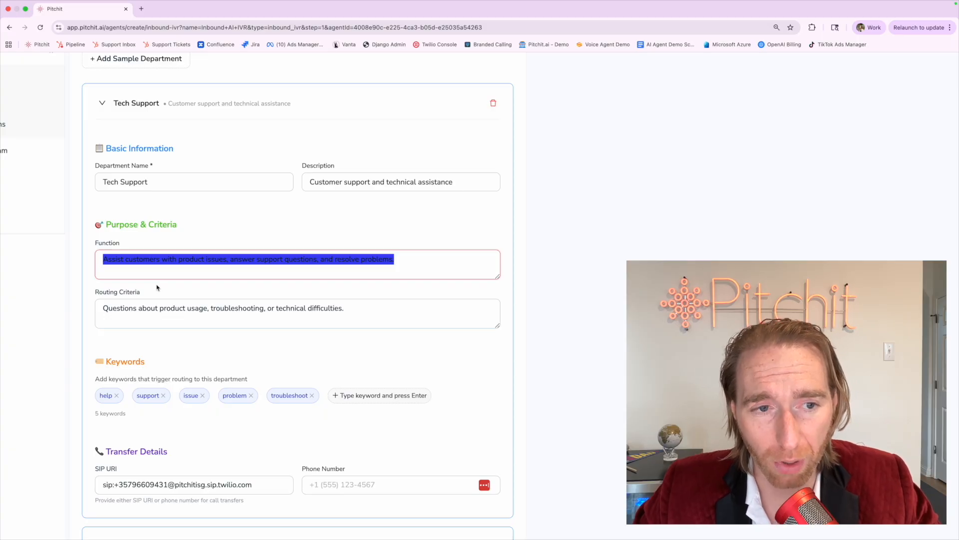
click(156, 260)
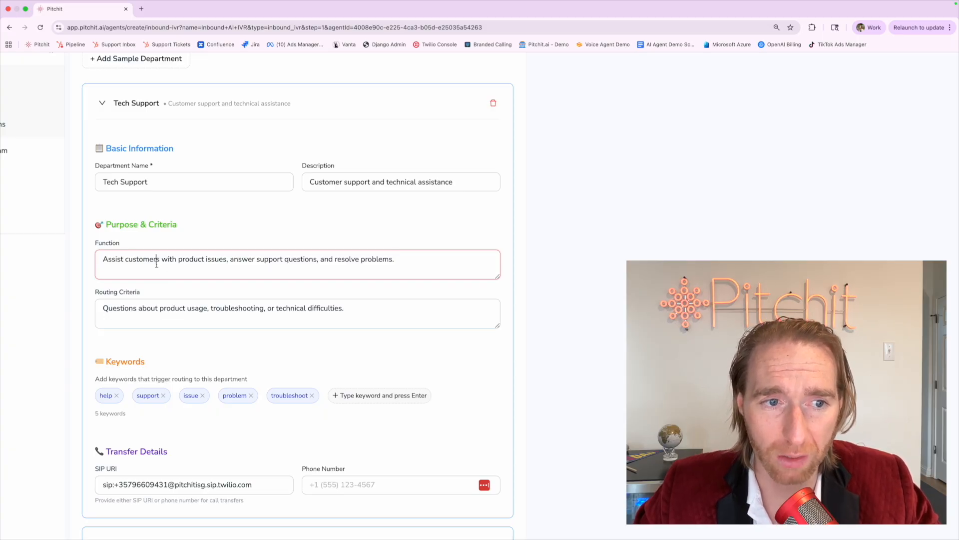
triple_click(141, 266)
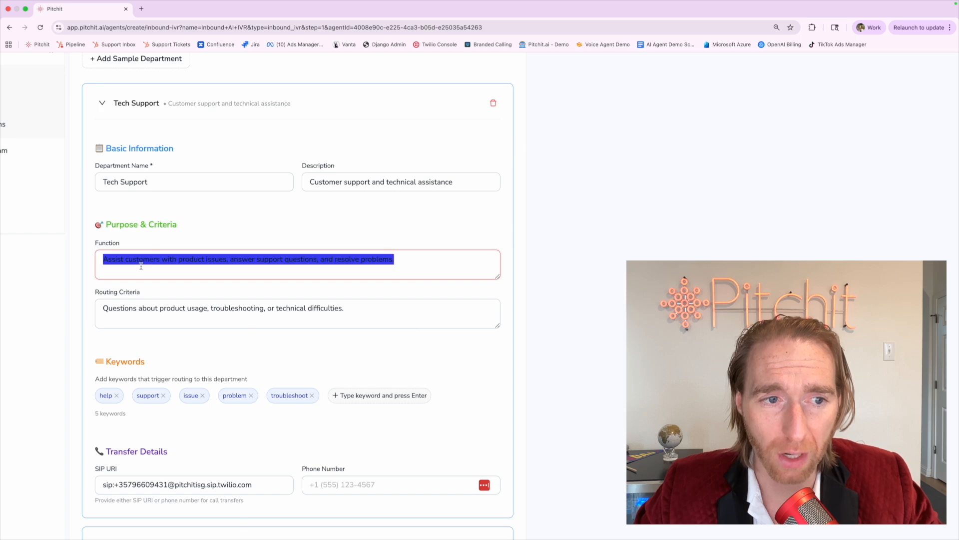
key(Right)
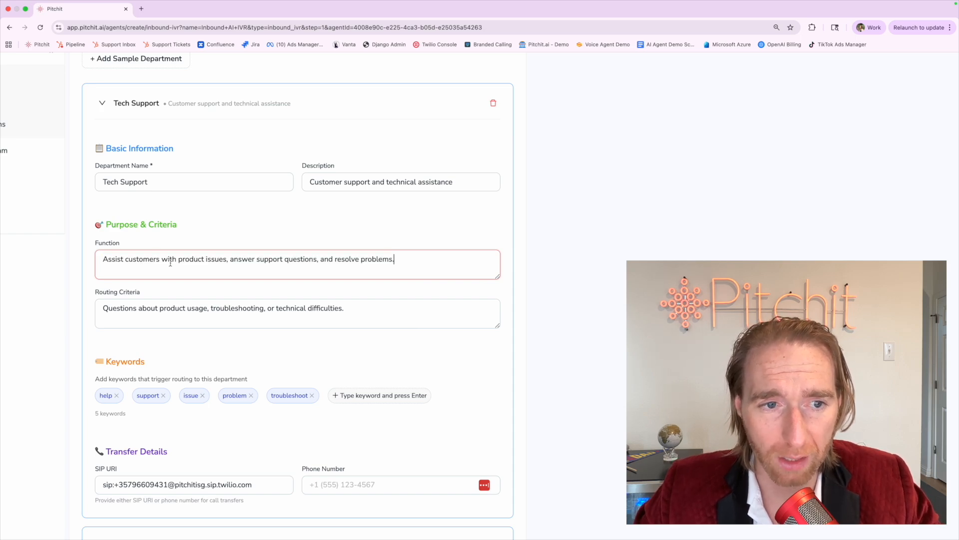
drag(103, 259, 225, 259)
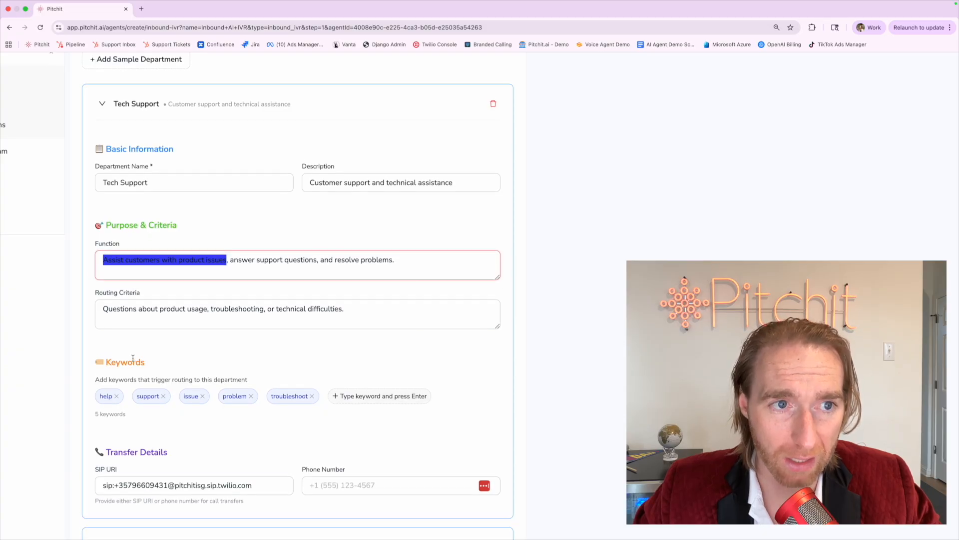
- Clear the SMB Sales department's function text and undo the deletion
scroll(140, 357, down, 9)
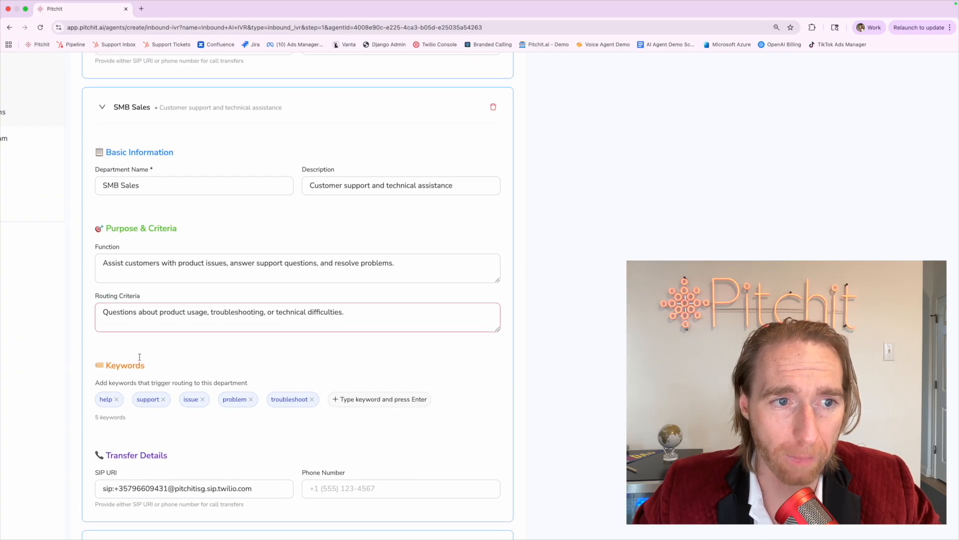
triple_click(110, 260)
key(BackSpace)
key(super+z)
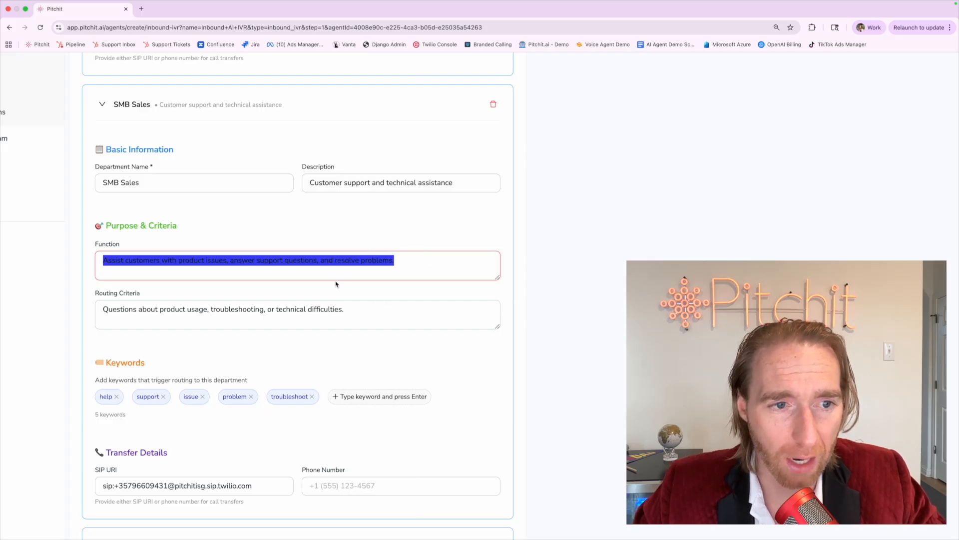
click(281, 268)
click(276, 224)
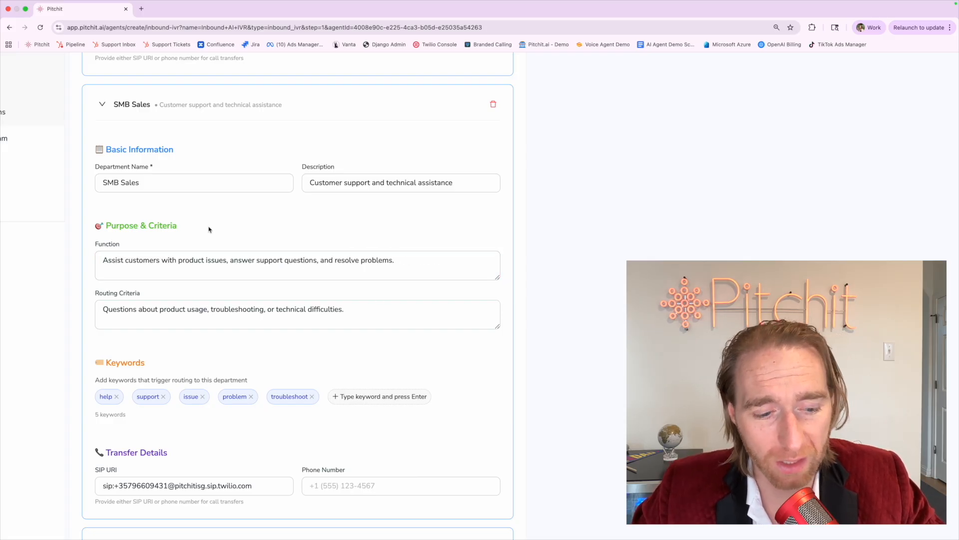
- Compare the department names of the Tech Support and SMB Sales entries
scroll(157, 217, up, 10)
click(154, 206)
scroll(152, 192, up, 2)
click(174, 131)
key(super+a)
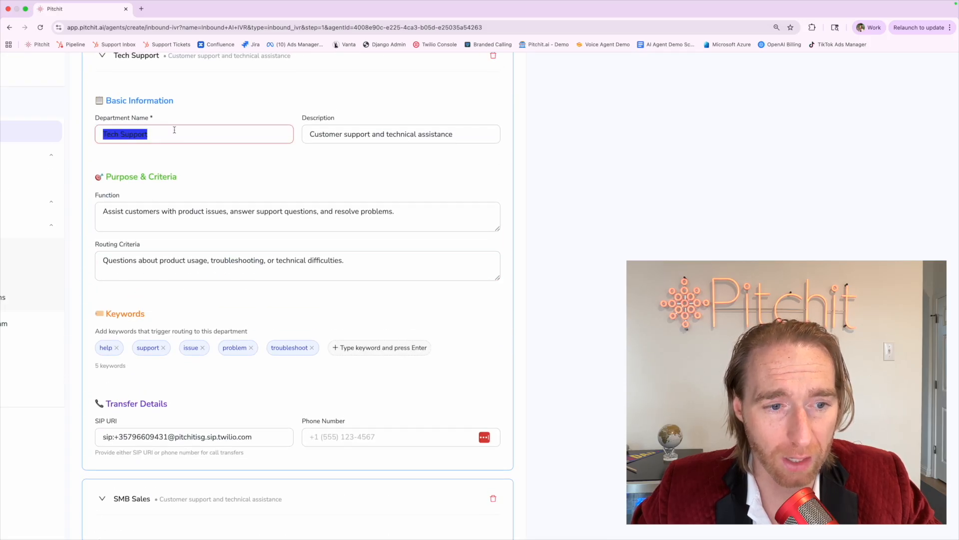
scroll(175, 132, down, 5)
click(131, 306)
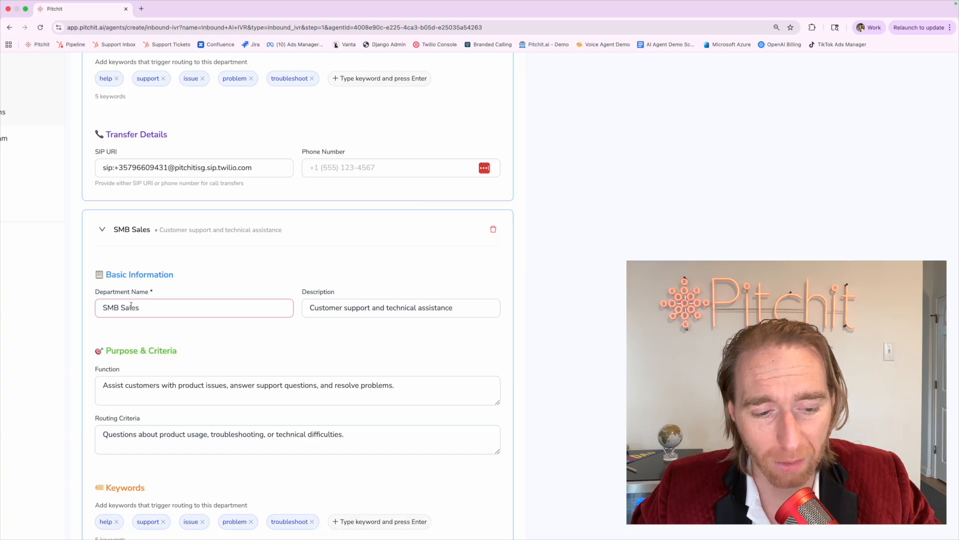
scroll(152, 299, up, 1)
scroll(152, 300, up, 5)
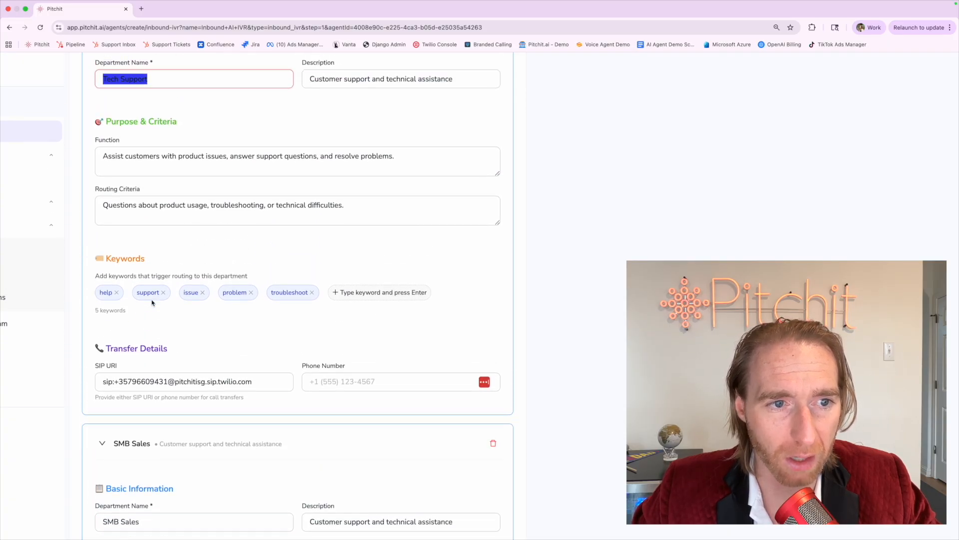
- Reread the function and routing criteria text of the Tech Support department
triple_click(142, 167)
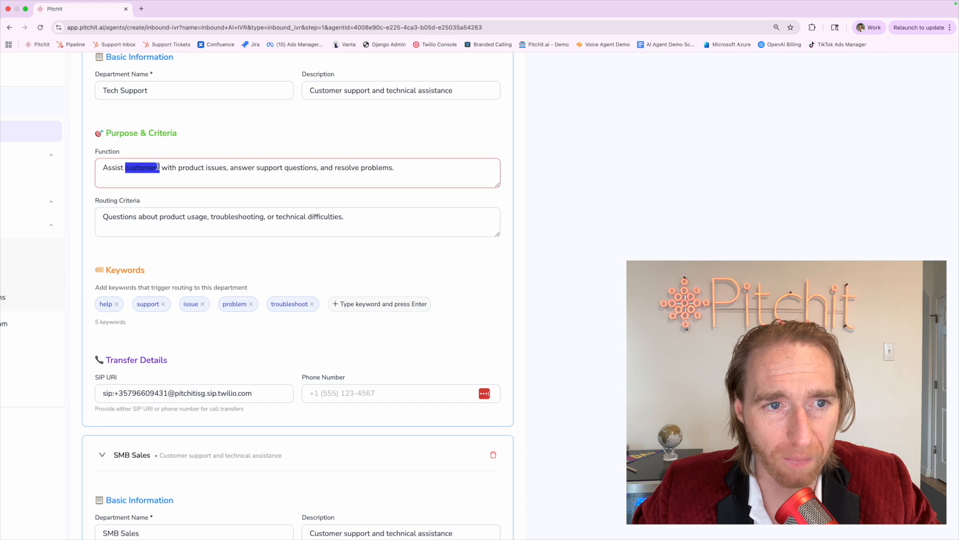
triple_click(145, 217)
click(167, 256)
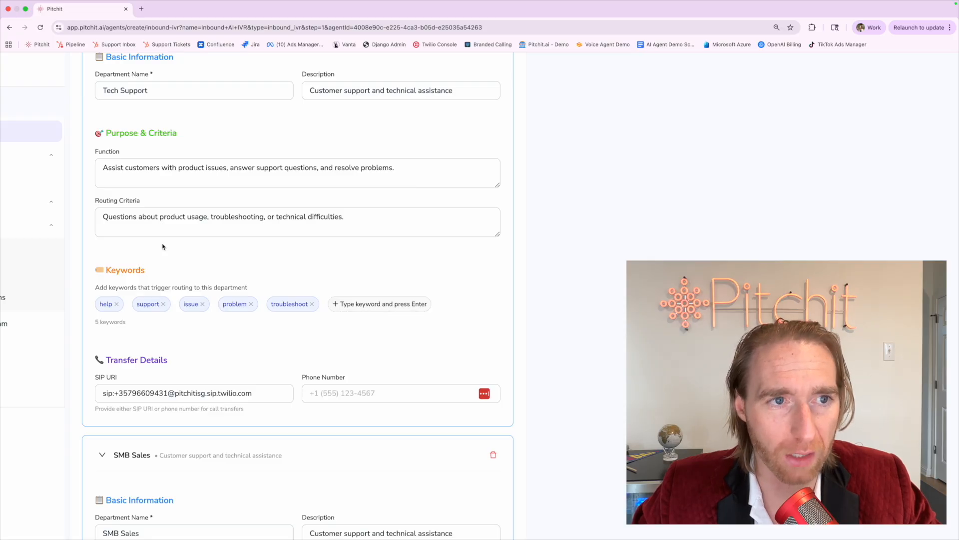
- Examine the keywords that trigger routing to Tech Support, especially "troubleshoot"
scroll(162, 246, up, 2)
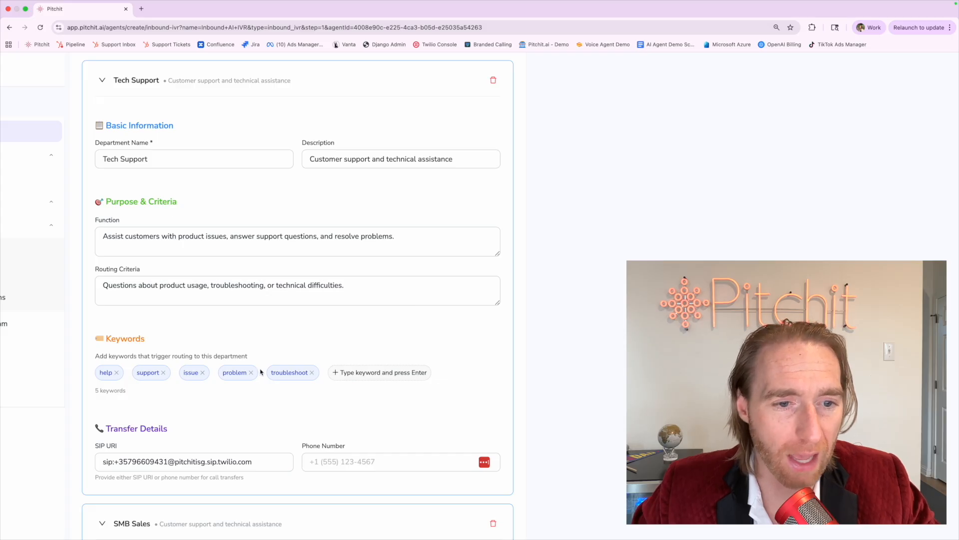
drag(272, 372, 312, 372)
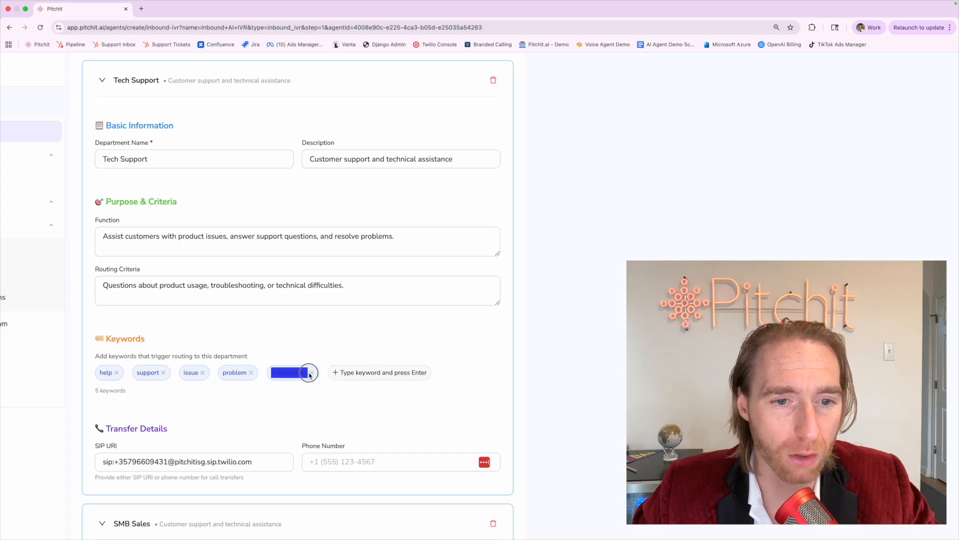
click(302, 404)
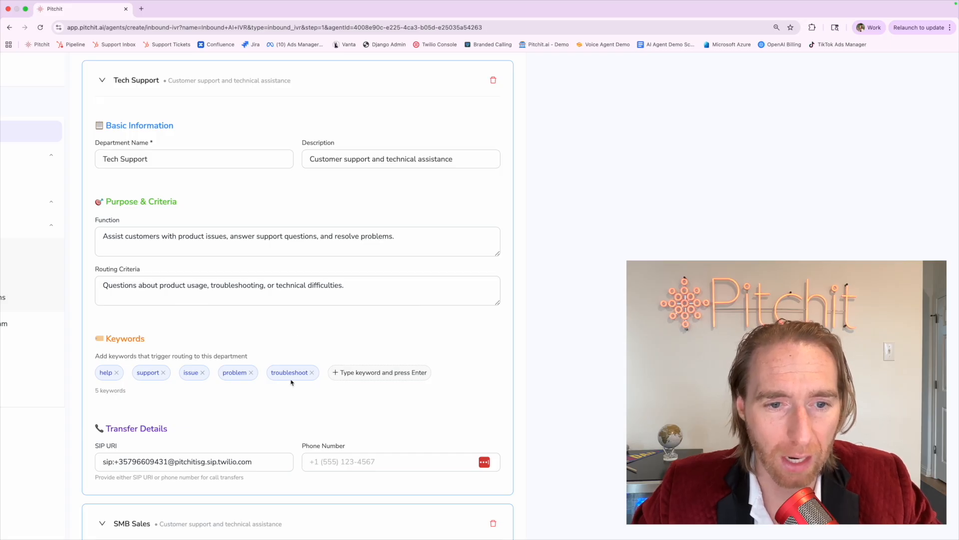
drag(275, 373, 306, 374)
click(306, 373)
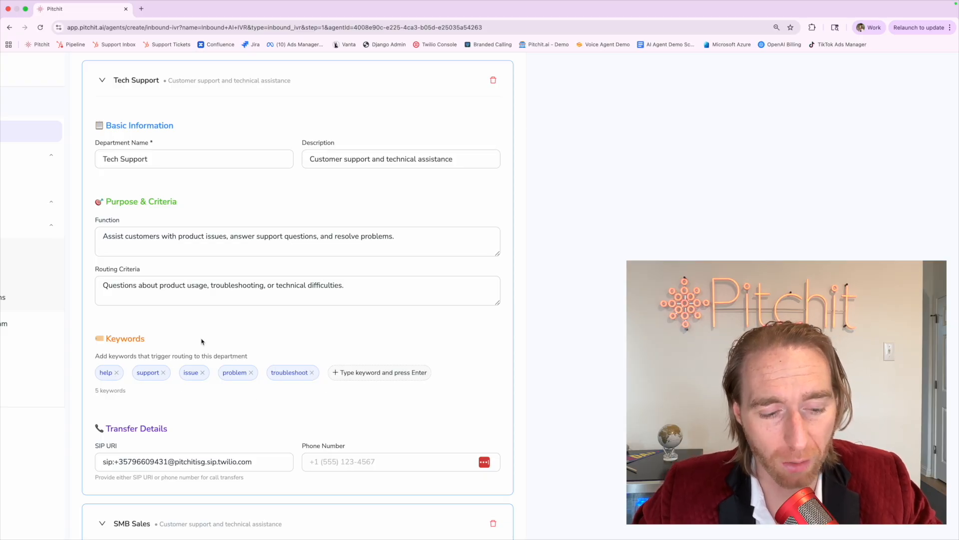
drag(90, 371, 310, 375)
click(279, 400)
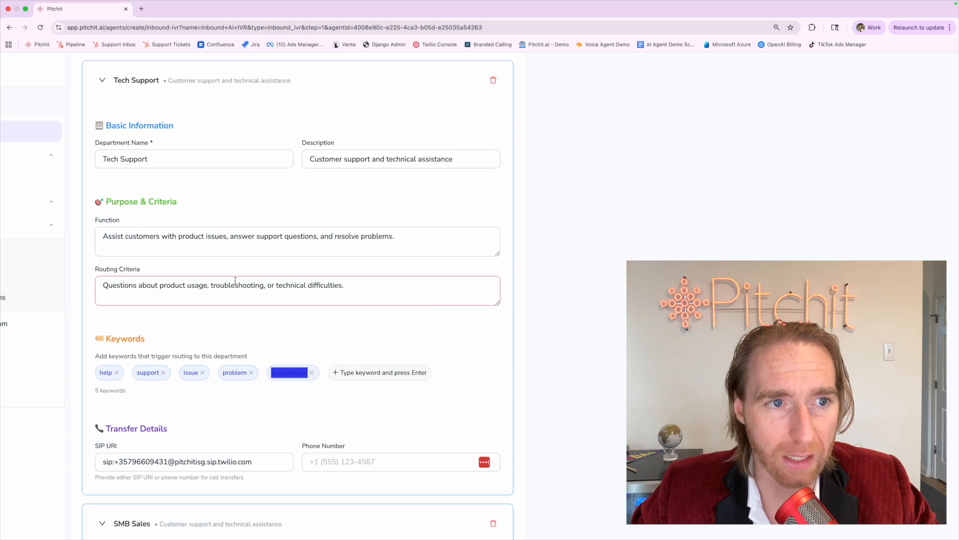
- Look over the SMB Sales section and read the keyword instruction in the Tech Support department
click(120, 172)
scroll(142, 389, down, 6)
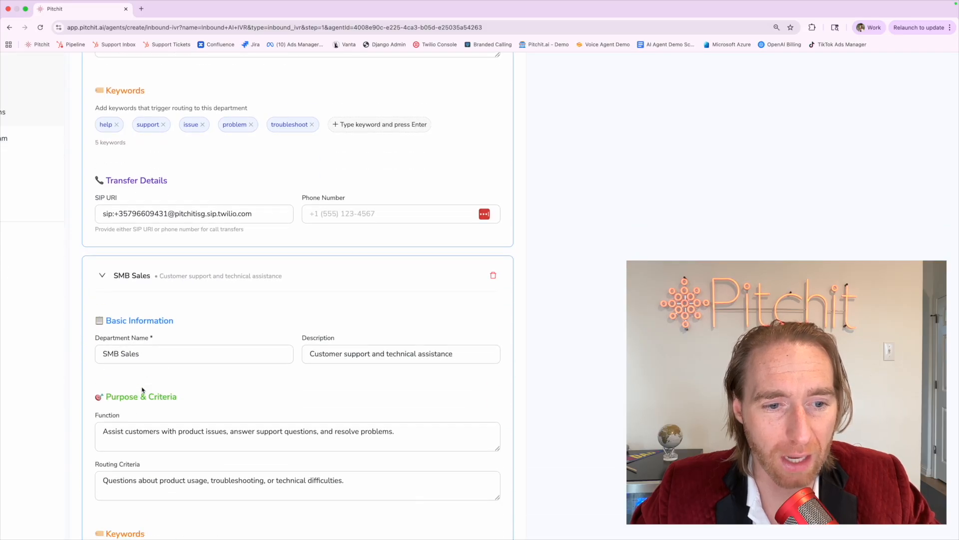
scroll(247, 426, down, 2)
scroll(270, 450, up, 4)
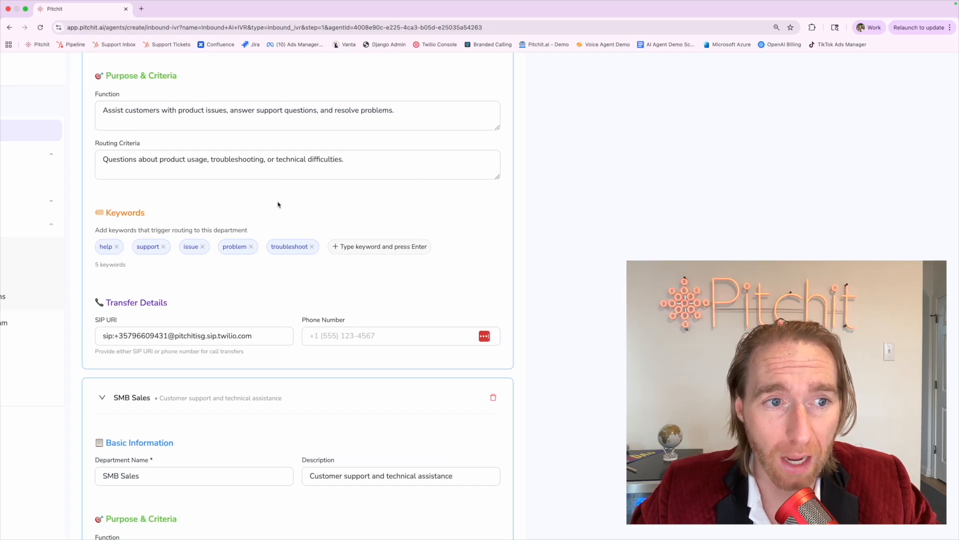
drag(90, 210, 227, 224)
click(228, 224)
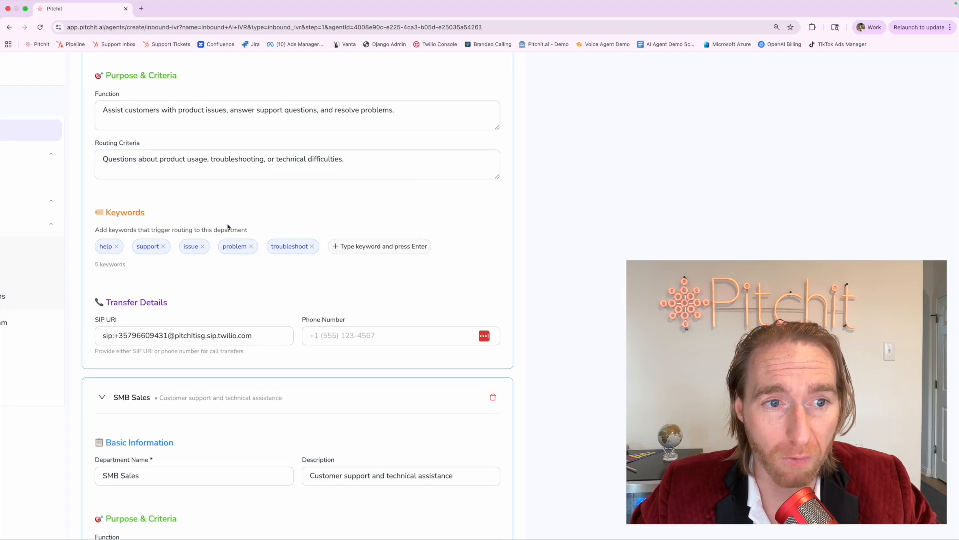
triple_click(221, 232)
click(218, 226)
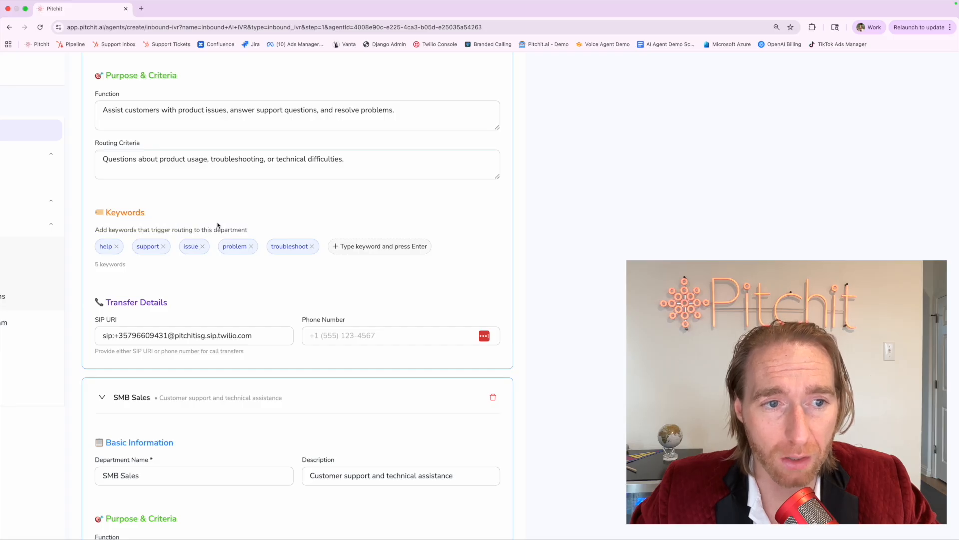
- Examine the SIP URI in the Tech Support department's transfer details
click(271, 338)
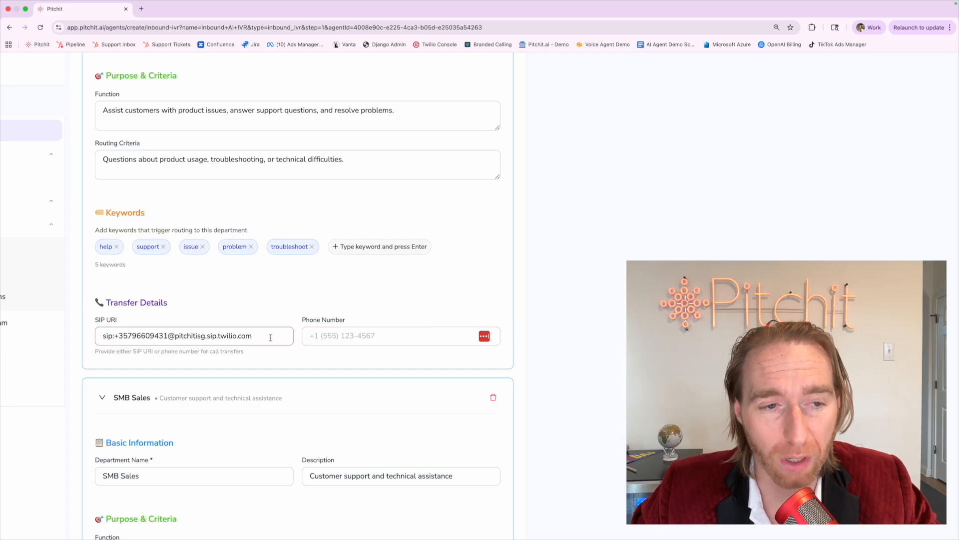
scroll(169, 260, up, 2)
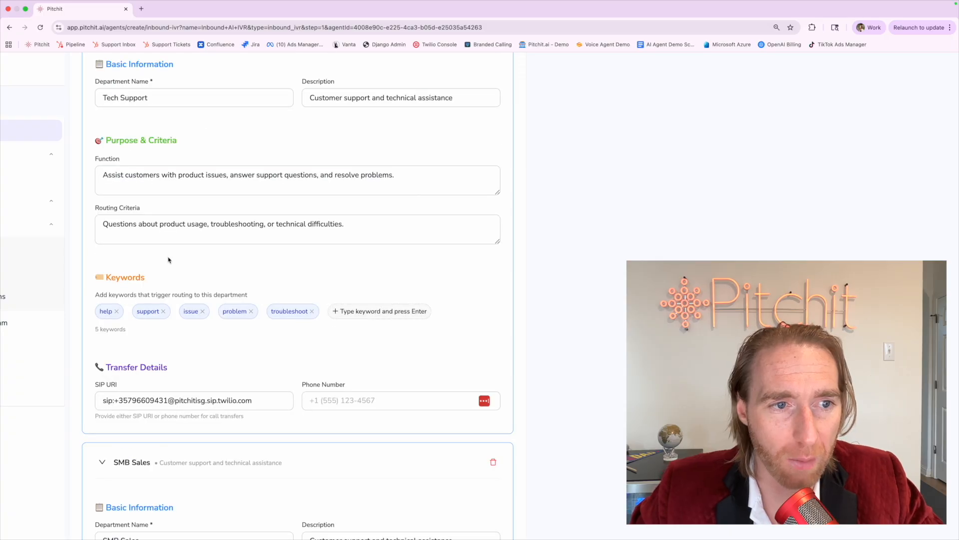
click(114, 396)
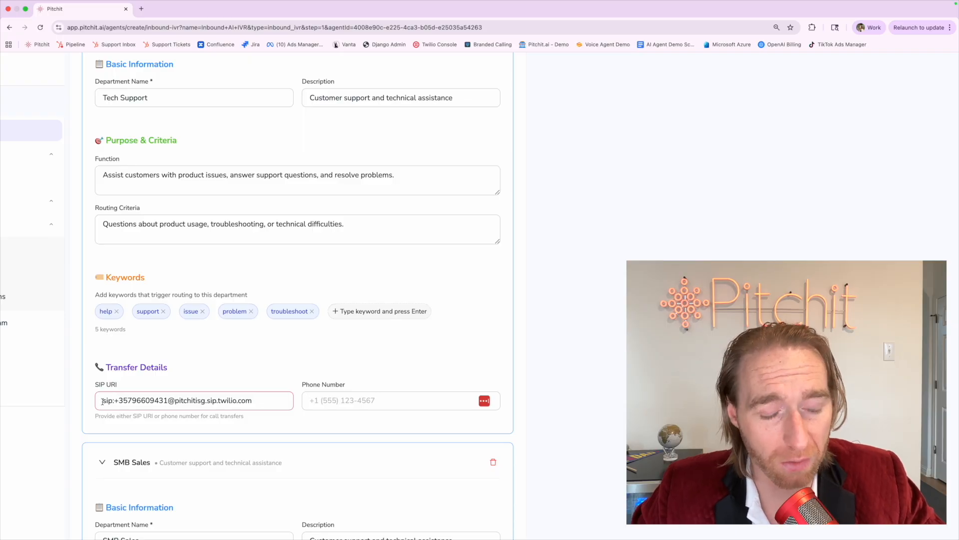
click(223, 364)
scroll(223, 364, up, 1)
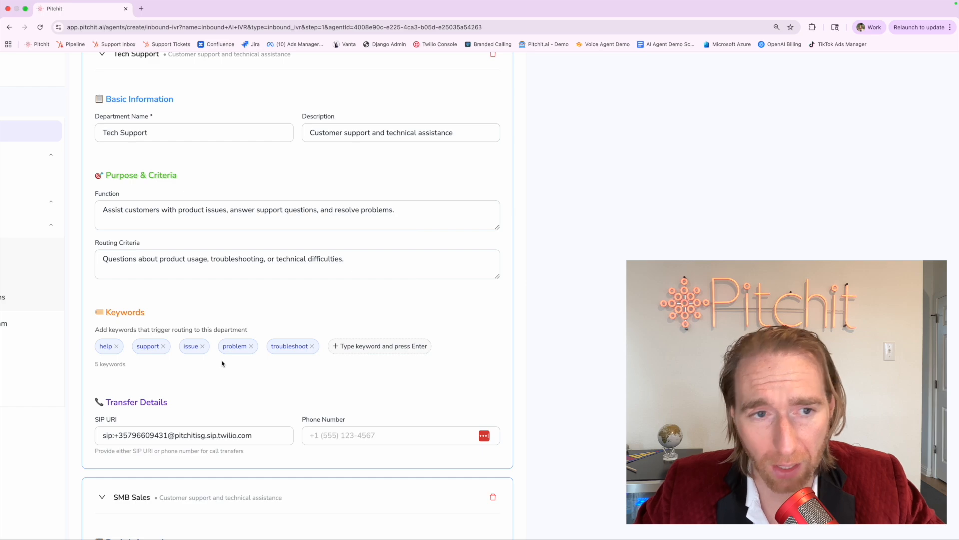
scroll(223, 364, up, 1)
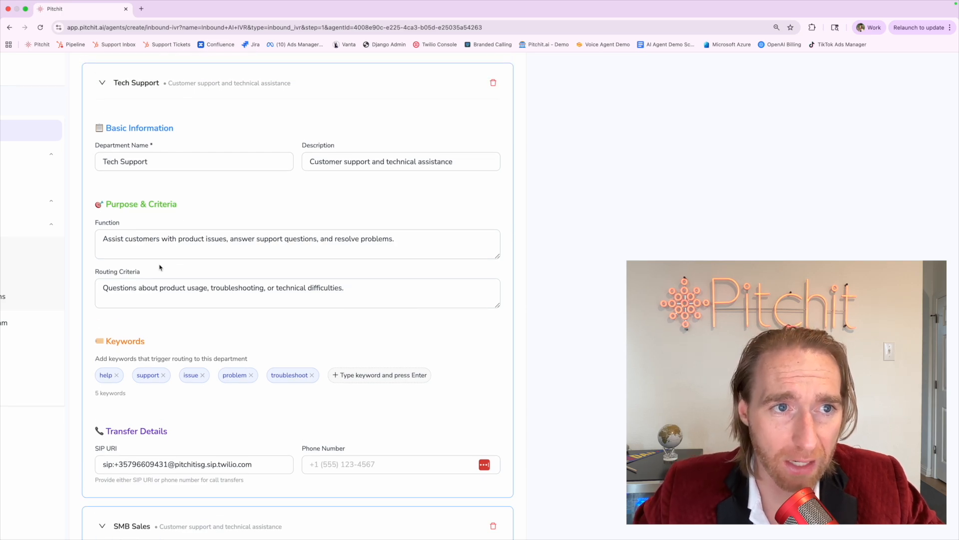
double_click(240, 463)
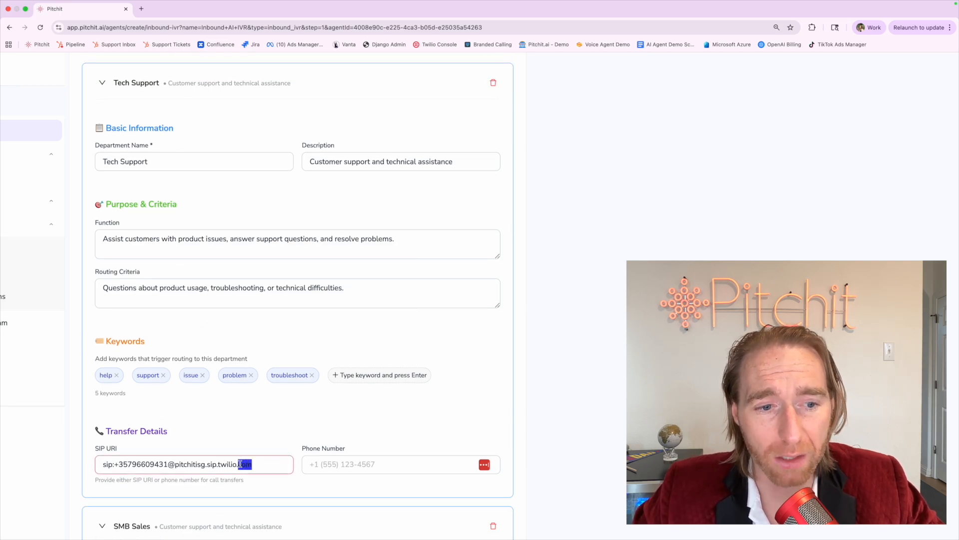
triple_click(240, 464)
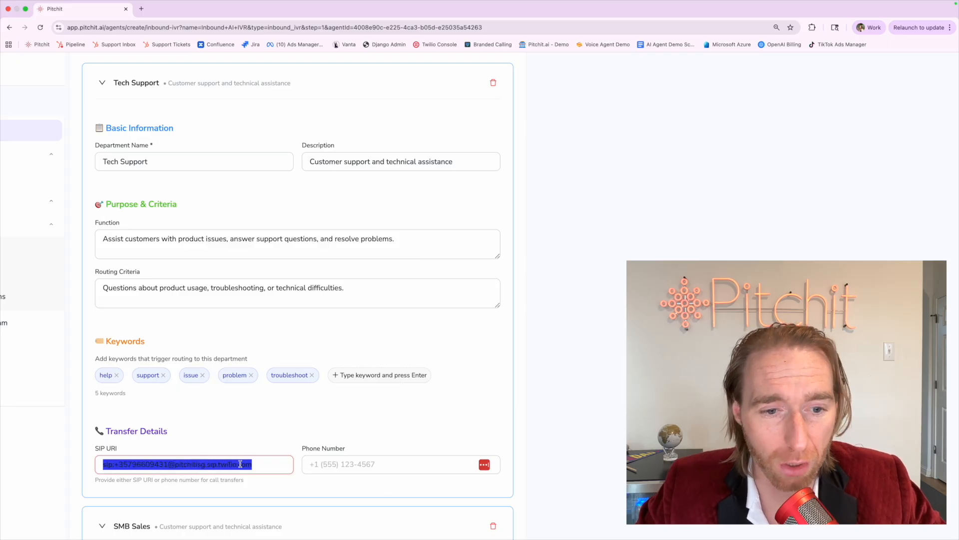
key(Tab)
key(shift+Tab)
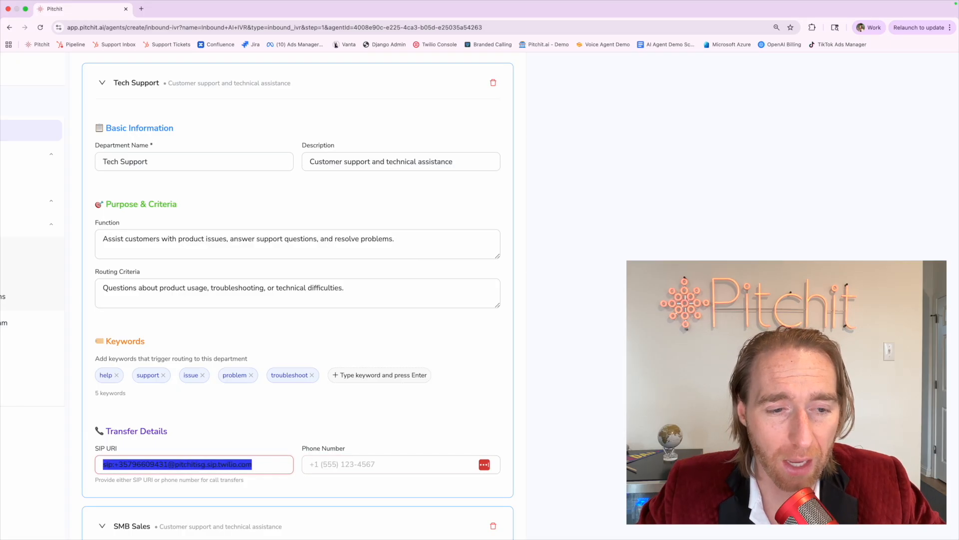
click(240, 463)
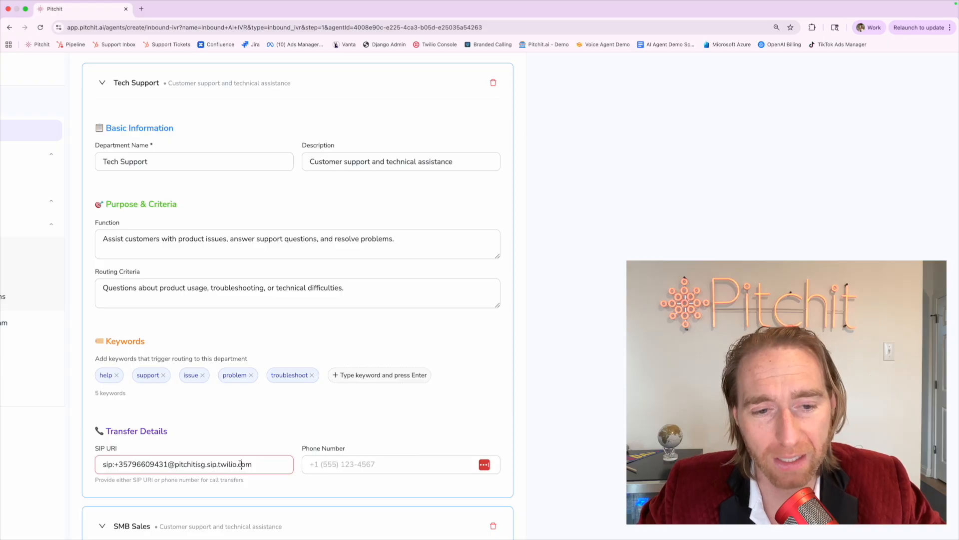
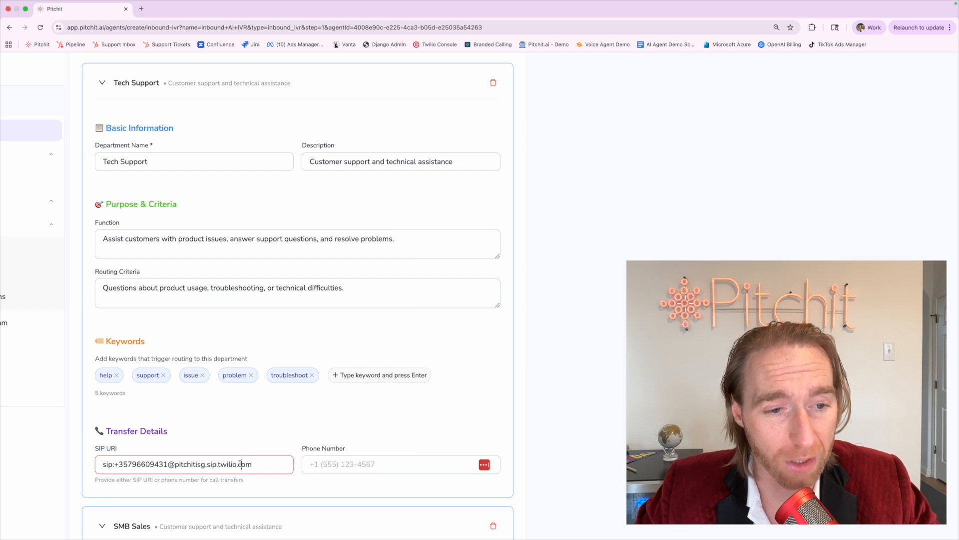
- Try a placeholder phone number in the Tech Support transfer details, clearing the SIP URI
click(270, 452)
scroll(270, 450, down, 1)
click(323, 449)
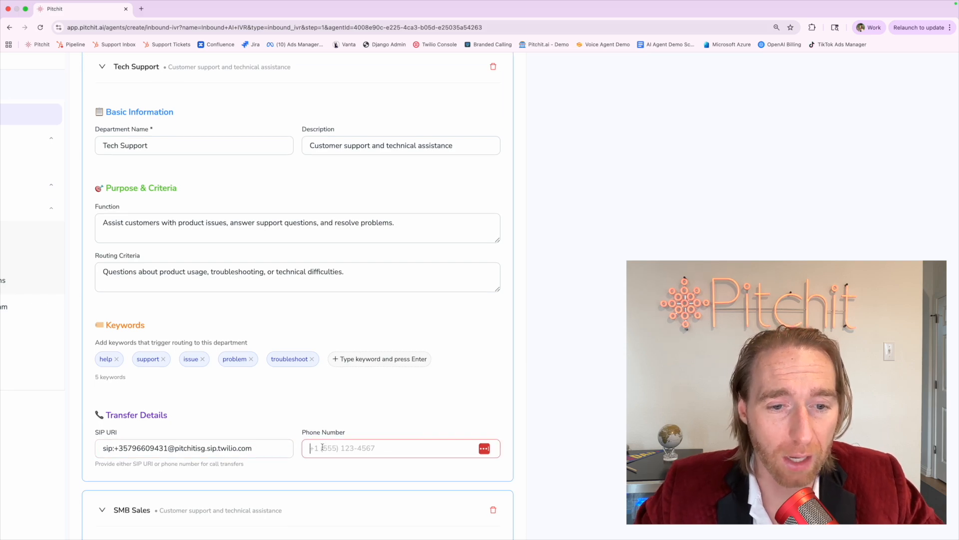
text(+188)
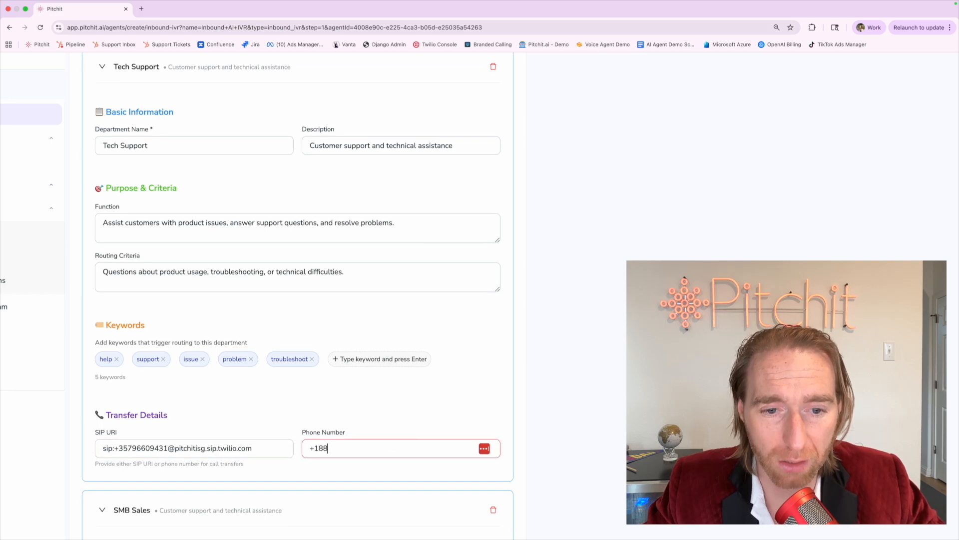
text(8-888-8888)
click(300, 431)
drag(301, 432, 377, 432)
triple_click(185, 451)
key(BackSpace)
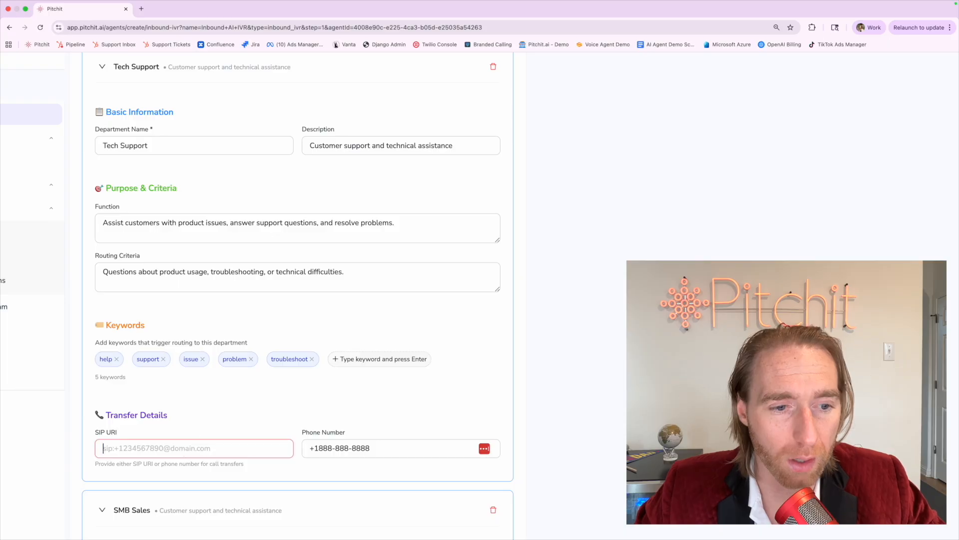
- Paste the SIP URI back into the Tech Support transfer details and clear the phone number
key(super+v)
key(Tab)
key(BackSpace)
click(284, 417)
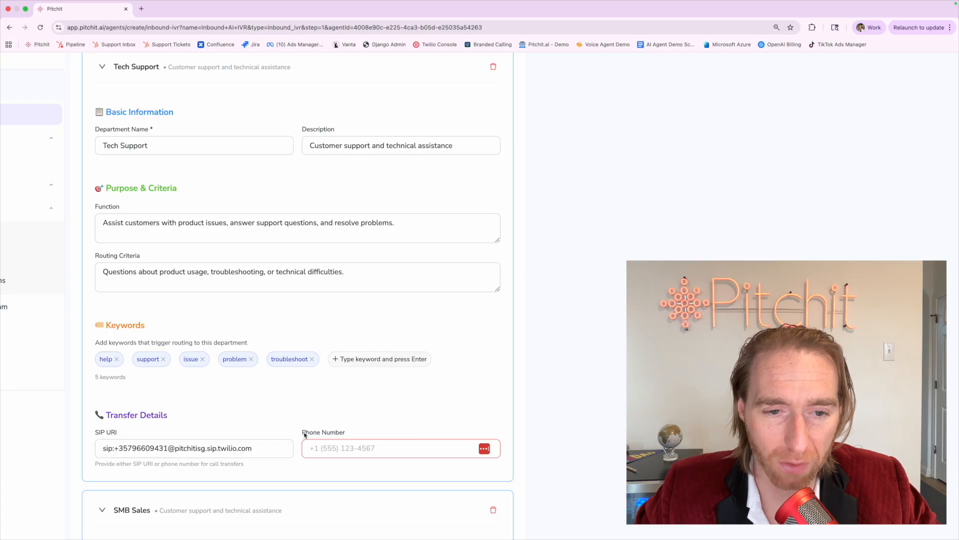
- Examine the SIP URI field and its value in the Tech Support transfer details
triple_click(171, 448)
click(150, 431)
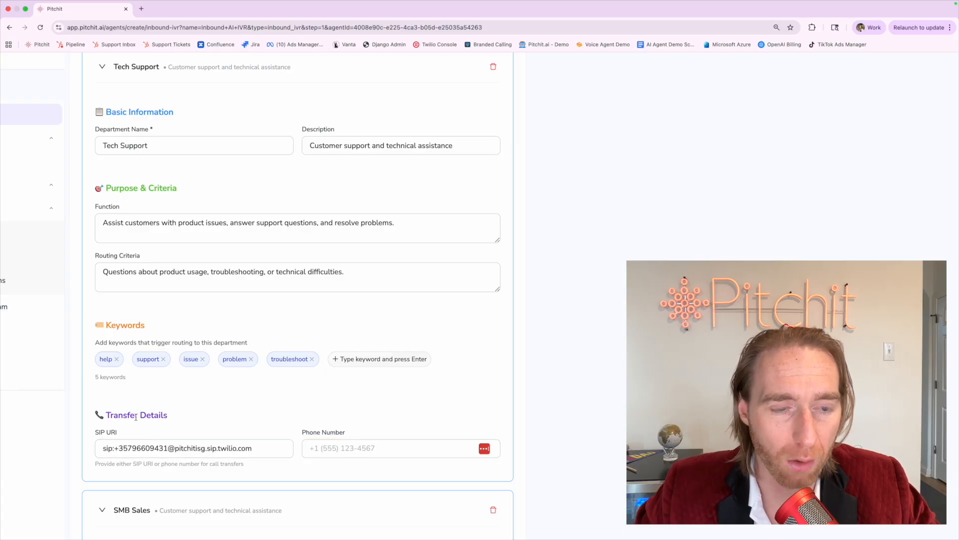
drag(101, 448, 350, 449)
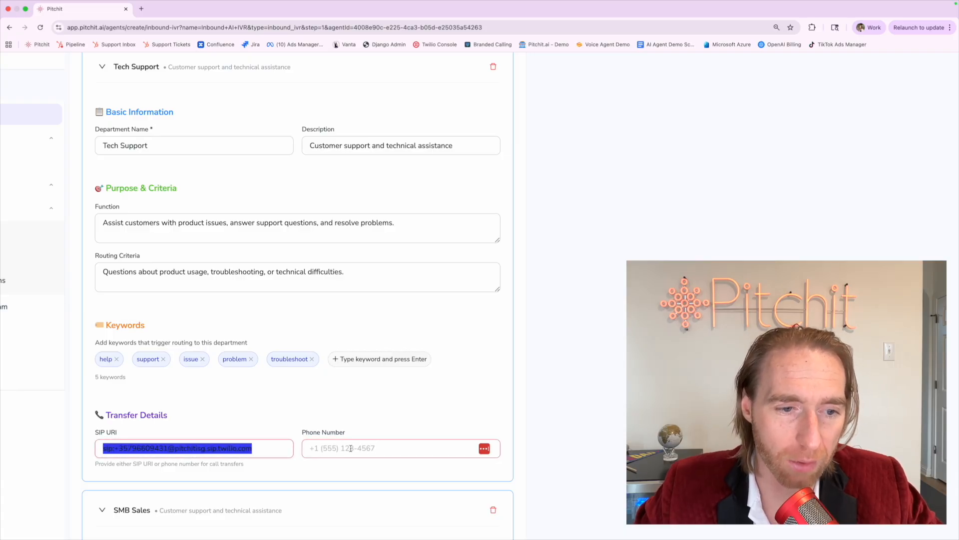
click(300, 408)
drag(96, 433, 148, 434)
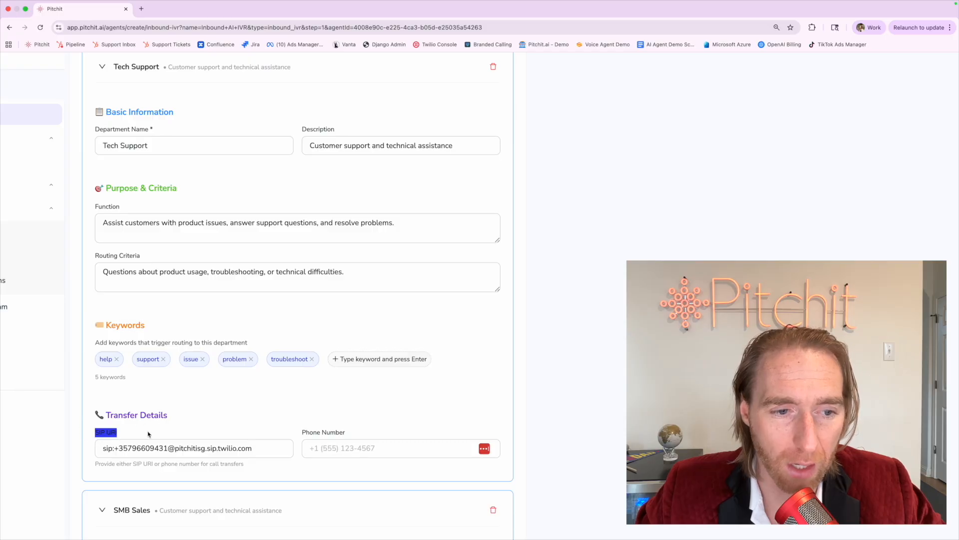
click(148, 434)
click(268, 448)
click(321, 451)
- Copy the Tech Support SIP URI and clear its field, leaving both transfer fields empty
key(shift+Tab)
key(ctrl+c)
key(BackSpace)
key(Tab)
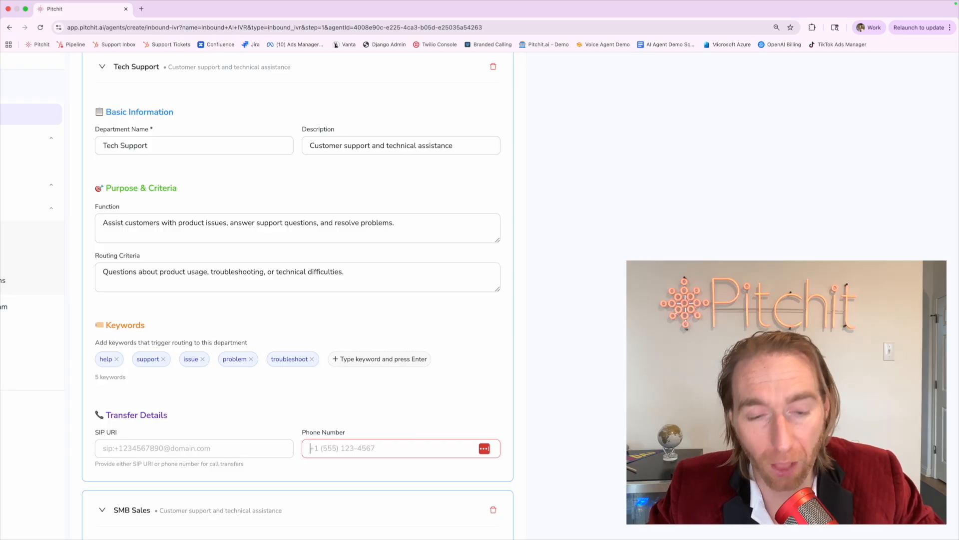
- Compare the phone number and SIP URI options for Tech Support, and paste the copied SIP URI back
click(303, 427)
click(310, 449)
click(303, 432)
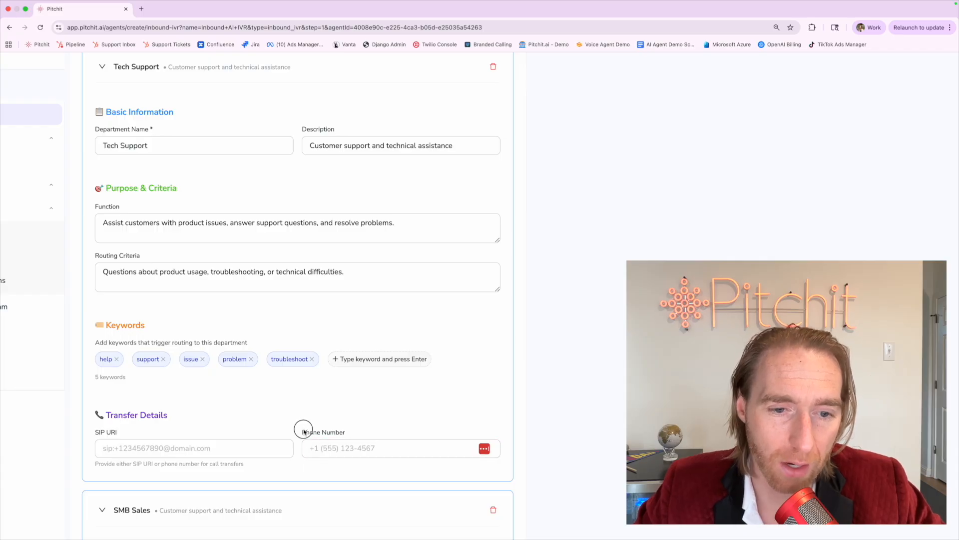
drag(301, 434, 374, 429)
click(371, 429)
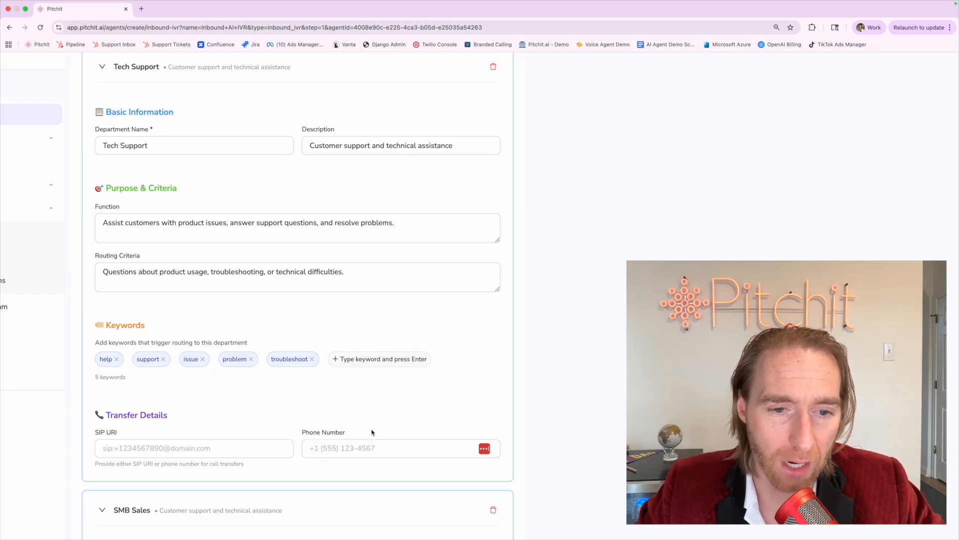
drag(95, 432, 165, 429)
click(189, 428)
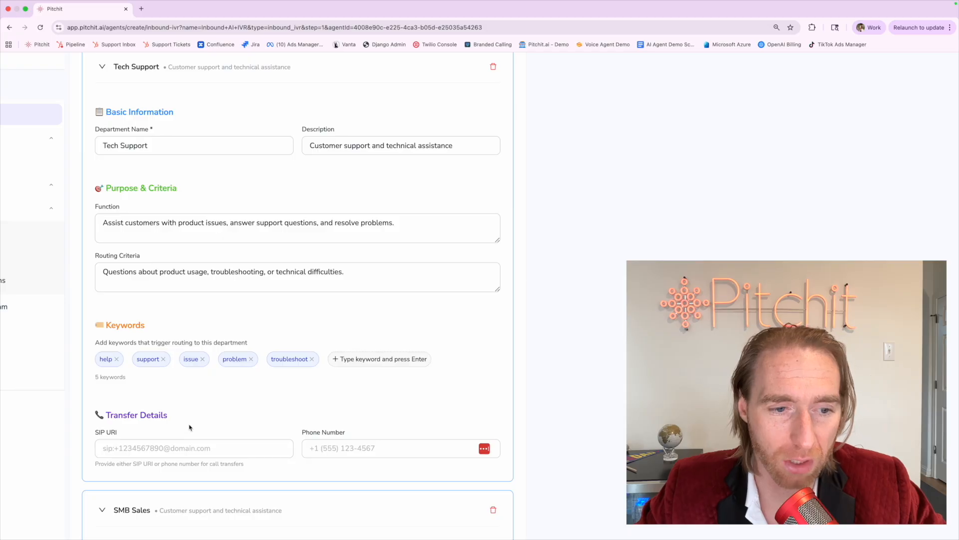
click(192, 449)
key(ctrl+v)
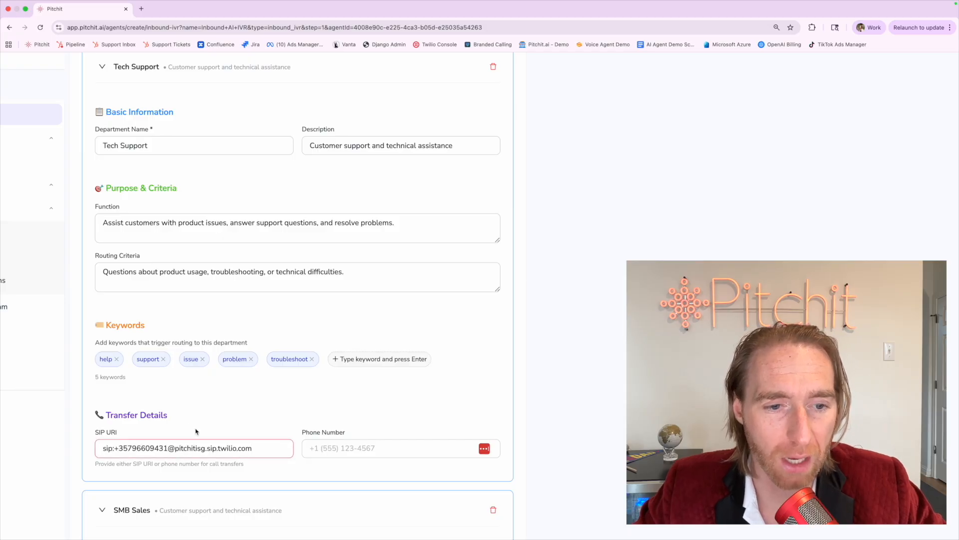
- Delete the Enterprise Sales department from the agent's department list
scroll(195, 428, down, 3)
scroll(196, 428, down, 3)
scroll(195, 428, down, 2)
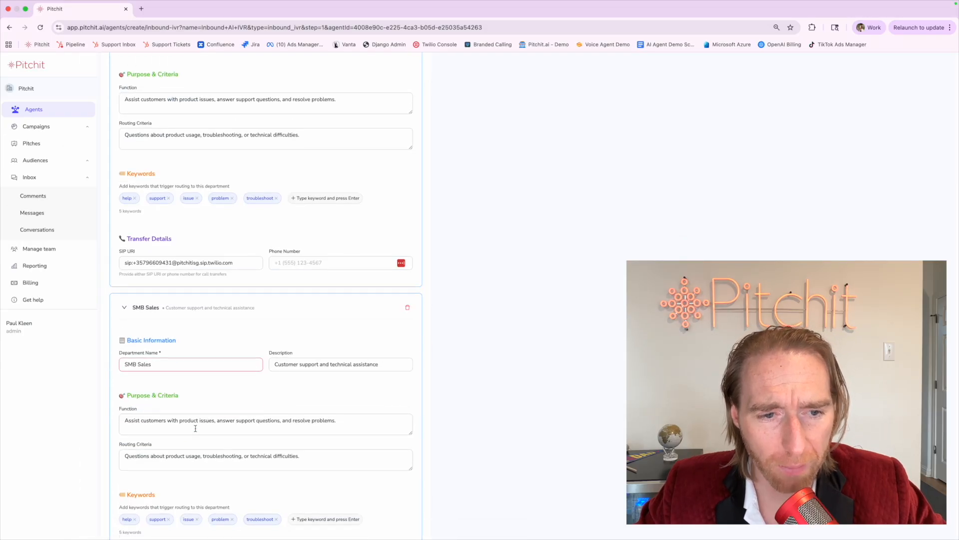
scroll(183, 478, down, 5)
scroll(183, 479, down, 1)
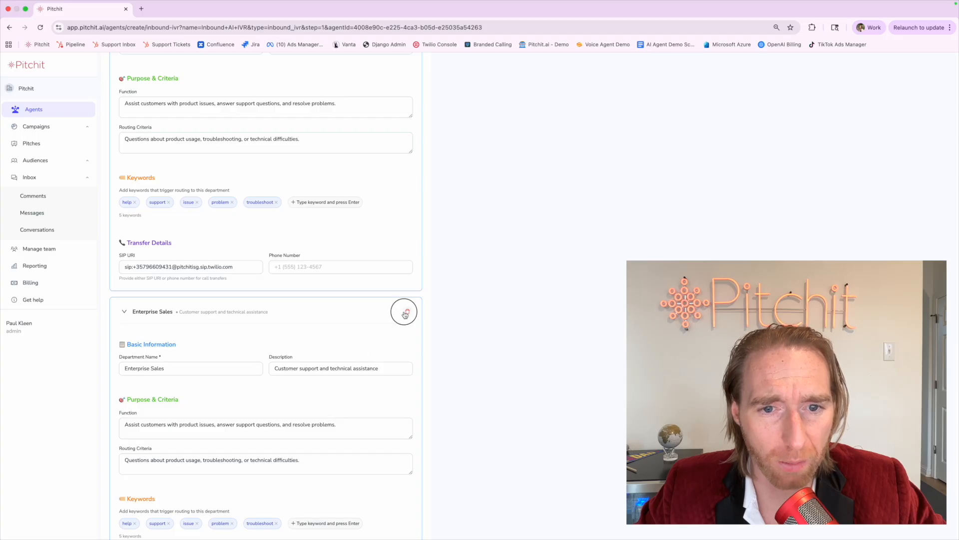
click(406, 311)
scroll(192, 324, up, 1)
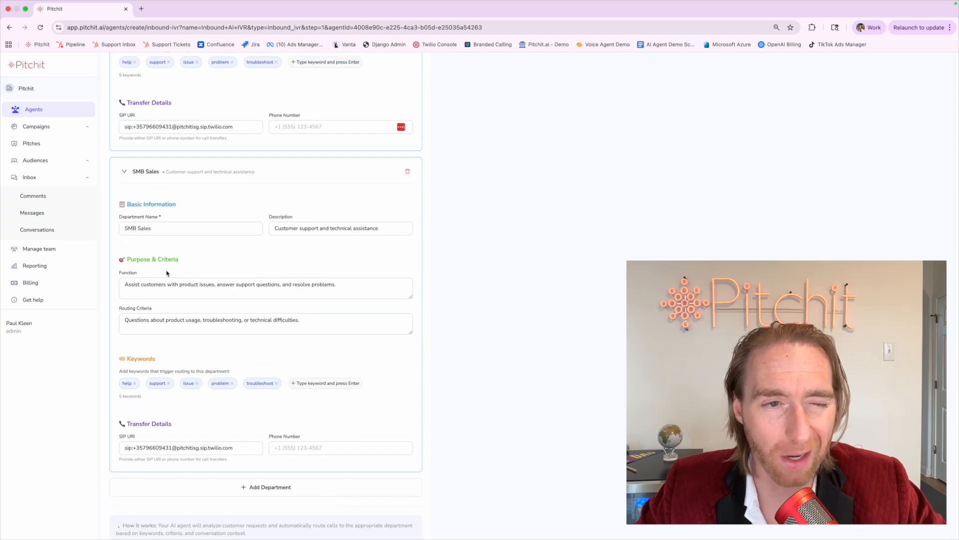
- Replace the SMB Sales department's description with "Sales, pricing, and billing"
click(138, 233)
scroll(138, 232, up, 5)
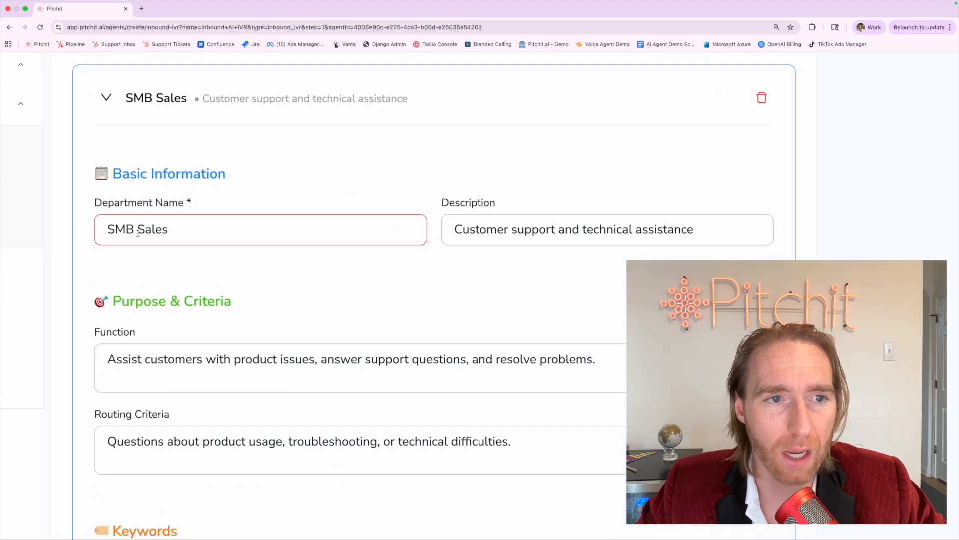
click(406, 229)
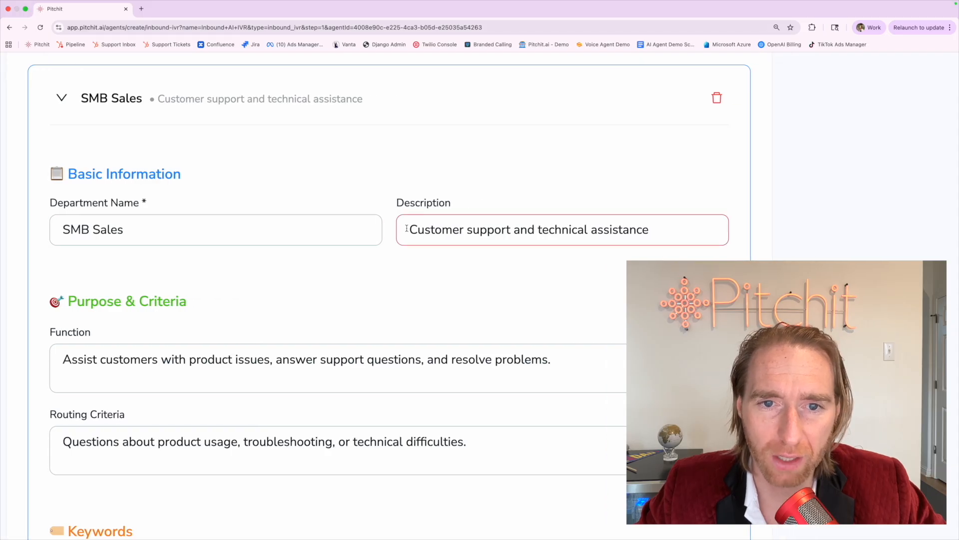
click(140, 238)
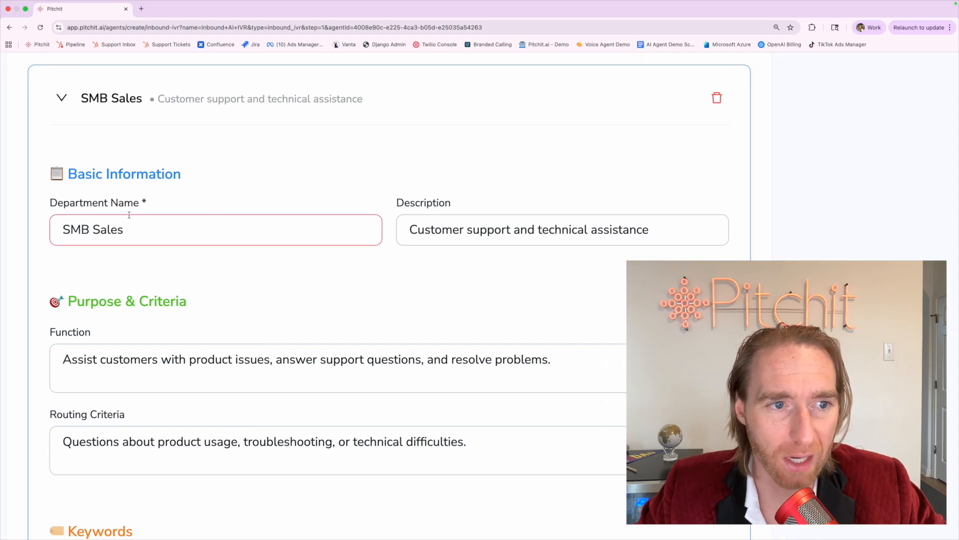
click(408, 230)
drag(409, 229, 519, 234)
double_click(500, 238)
key(BackSpace)
key(alt+BackSpace)
text(Sales)
key(super+shift+Right)
key(BackSpace)
text(, pricing, and billing)
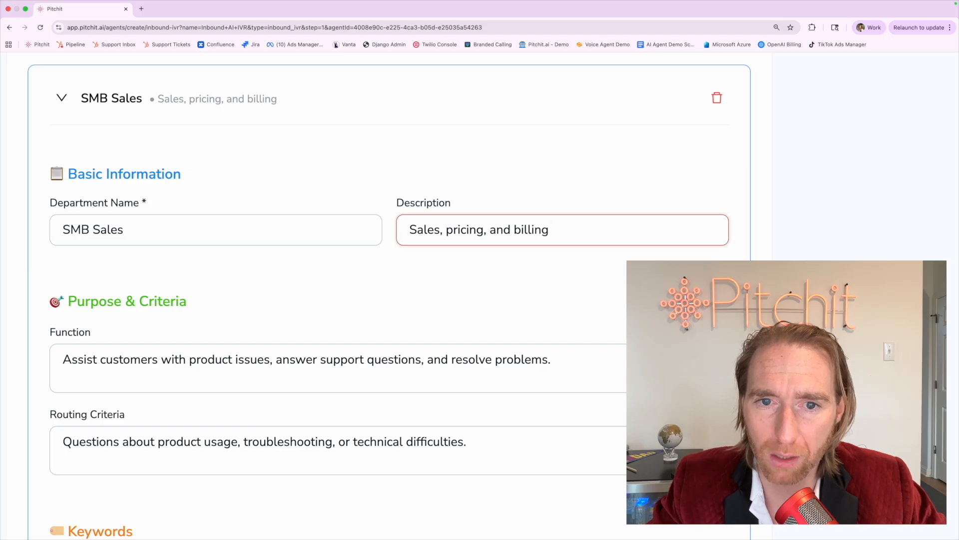
- Extend the SMB Sales description with "for new customer signup"
text( conversation)
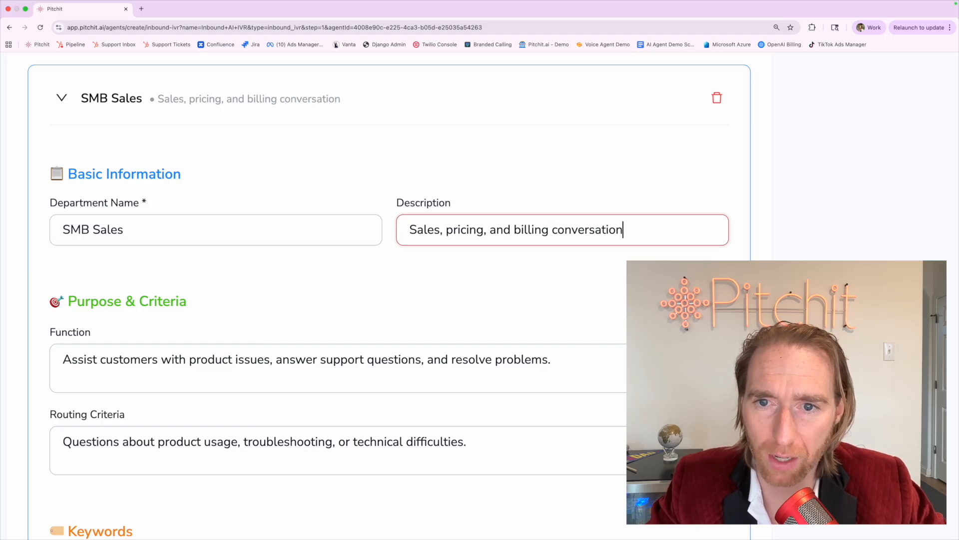
key(alt+BackSpace)
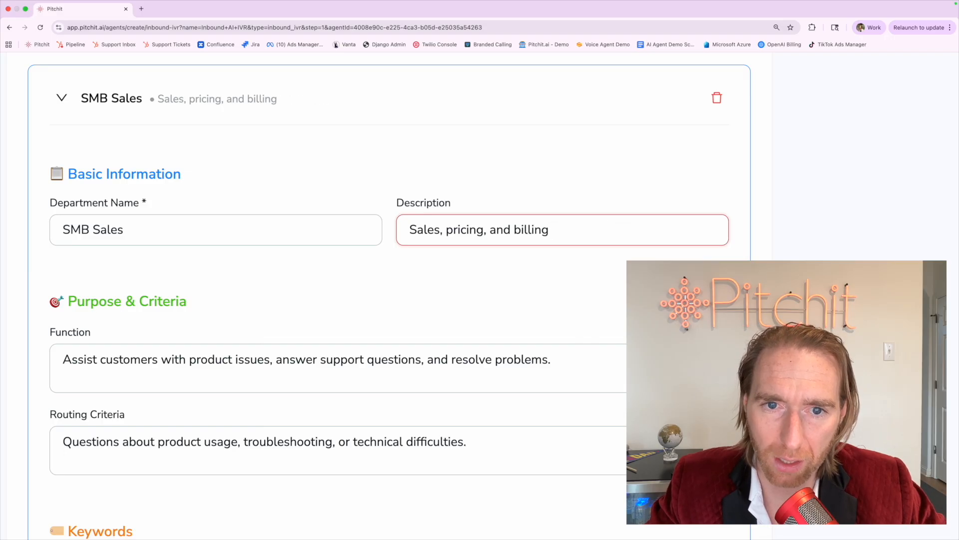
text(for )
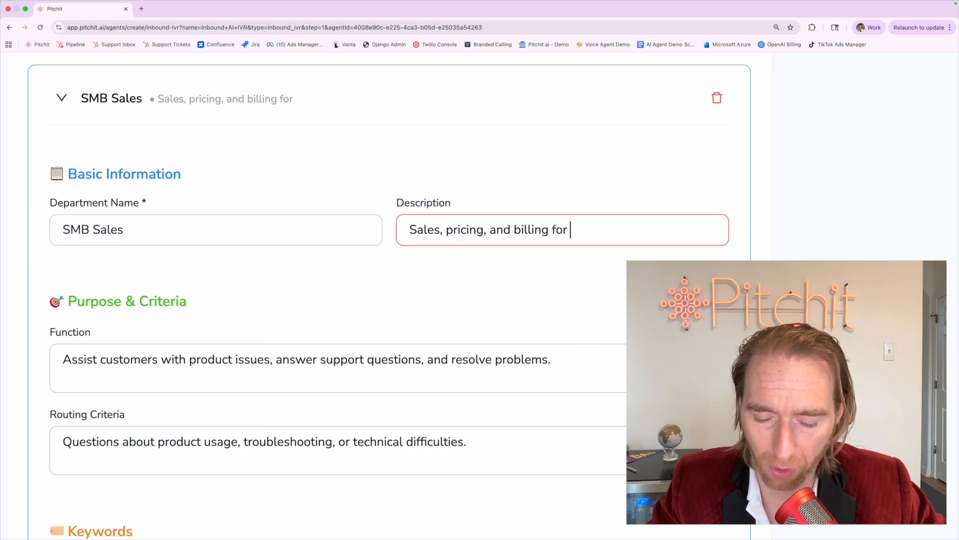
text(new customer signup)
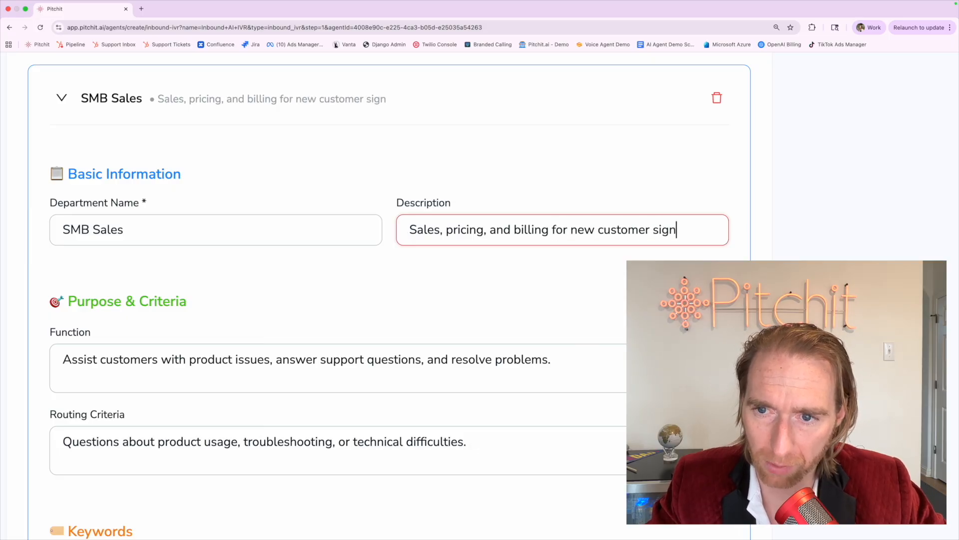
click(415, 284)
- Set the SMB Sales function to "Assist customers with signing up, understanding our products and pricing"
click(180, 360)
double_click(180, 360)
click(190, 361)
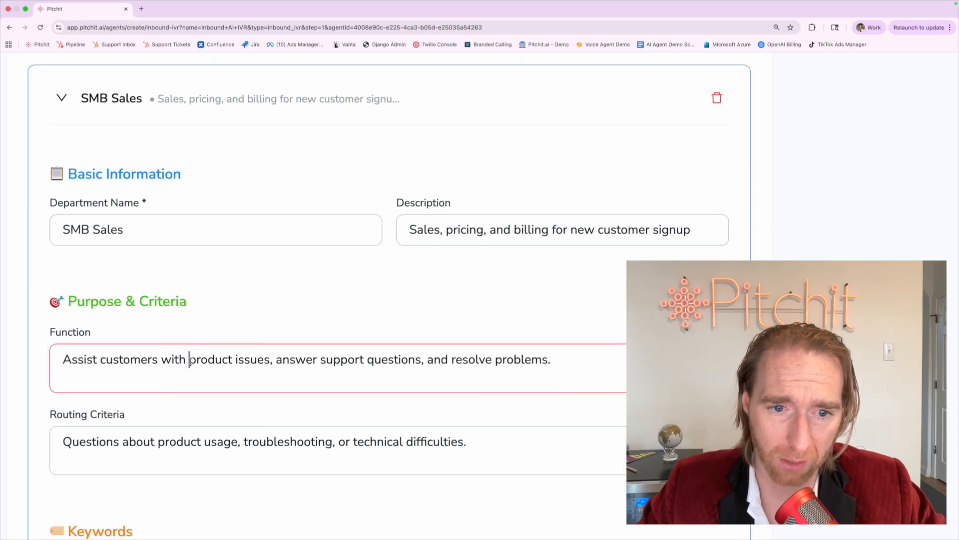
key(shift+super+Right)
text(signing up)
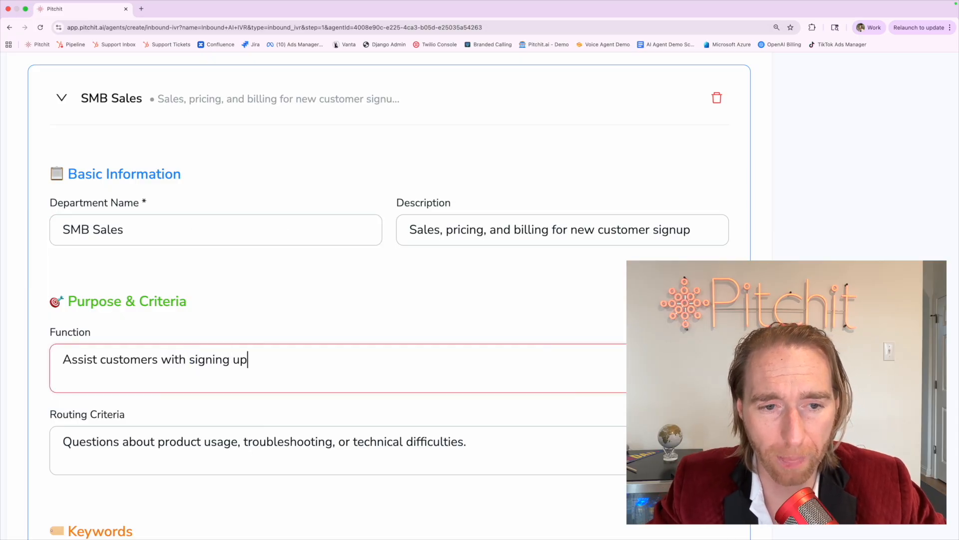
text(, understanding our pr)
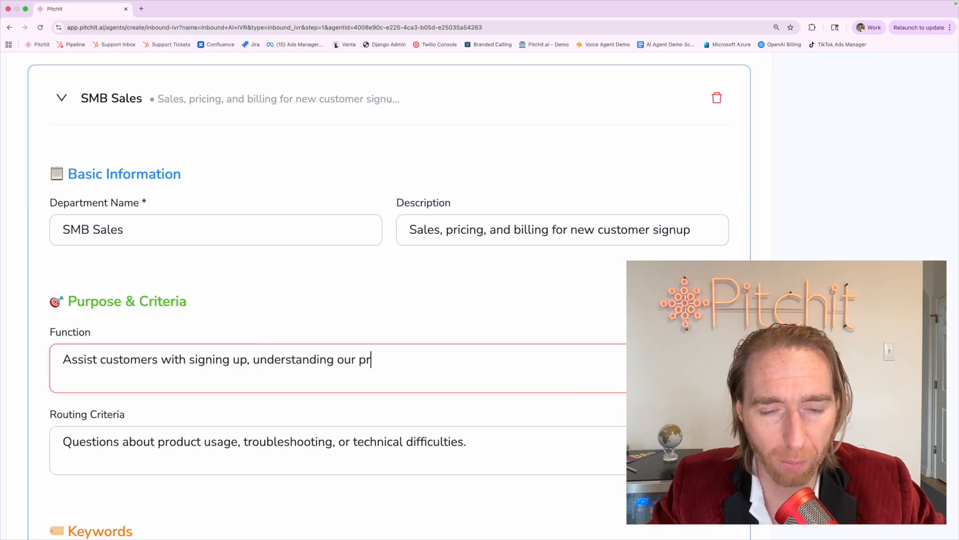
text(docu)
key(BackSpace)
key(BackSpace)
key(BackSpace)
key(BackSpace)
text(od)
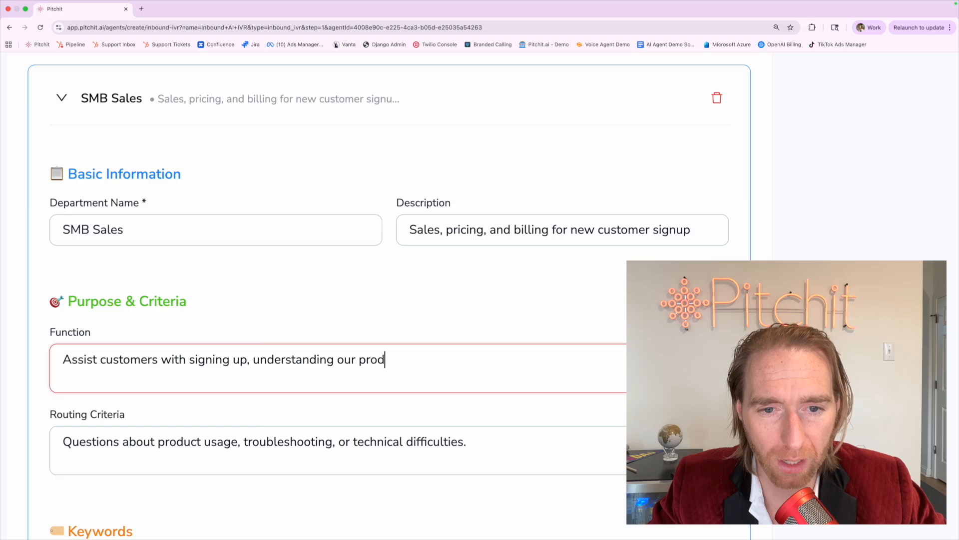
text(ucts and pricing)
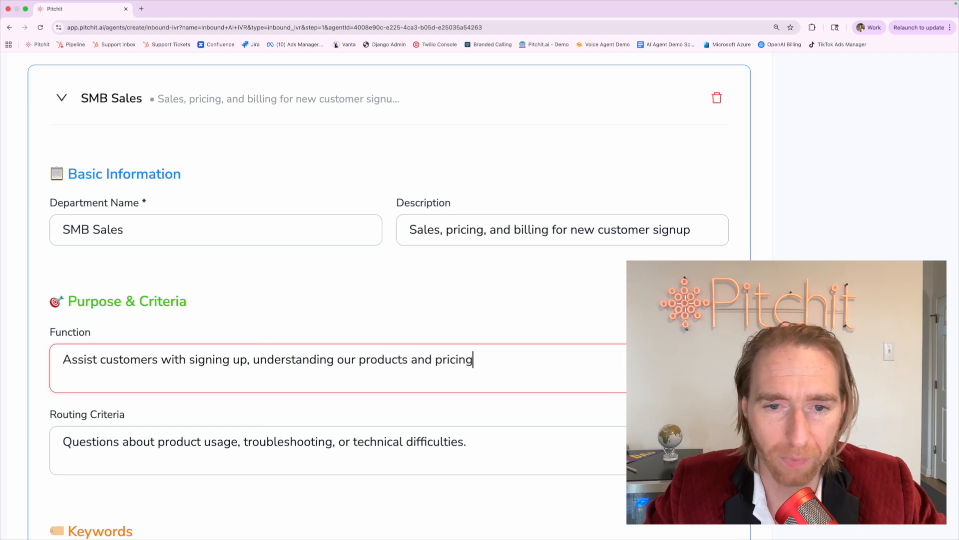
- Set the SMB Sales routing criteria to "Questions about pricing, billing, competitive landscape, product"
scroll(103, 408, down, 1)
double_click(102, 409)
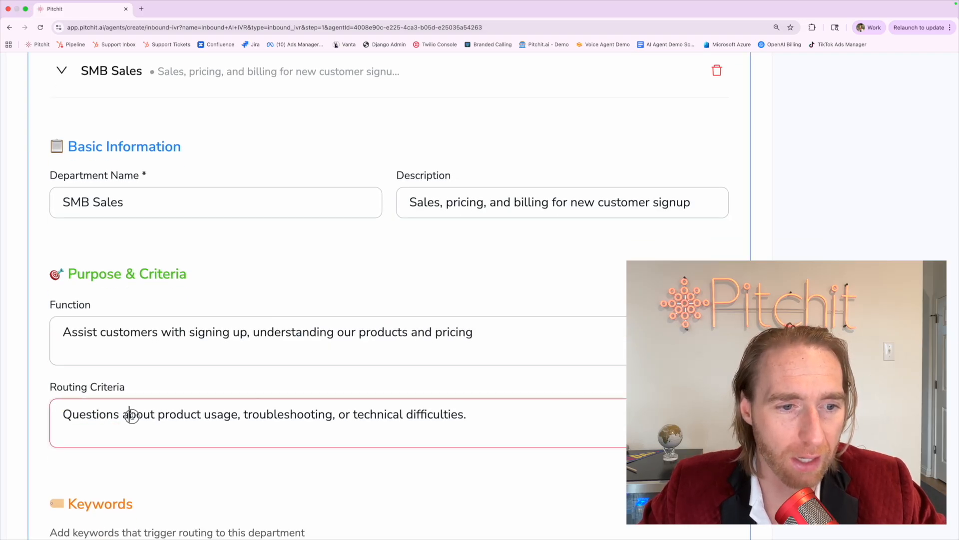
triple_click(124, 413)
text(Questions about )
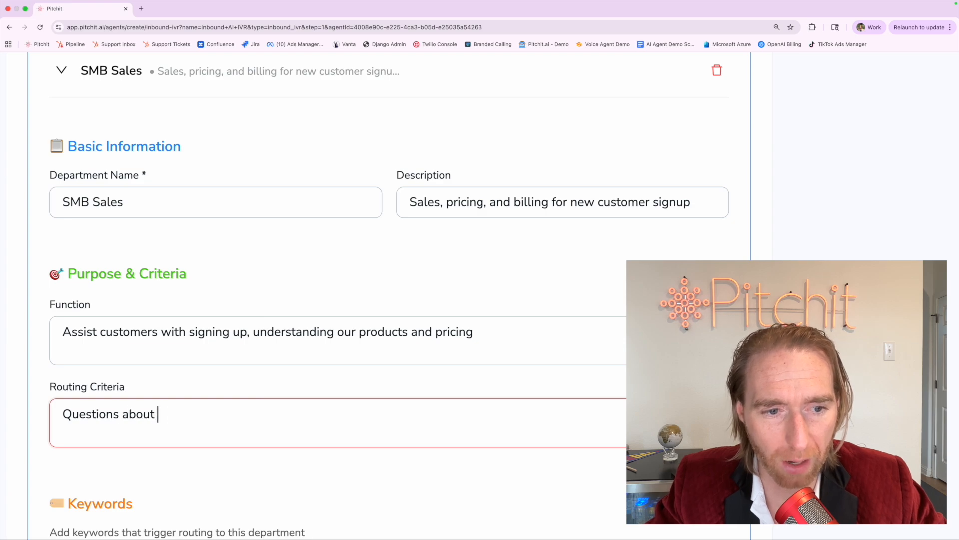
text(pricing, billing, c)
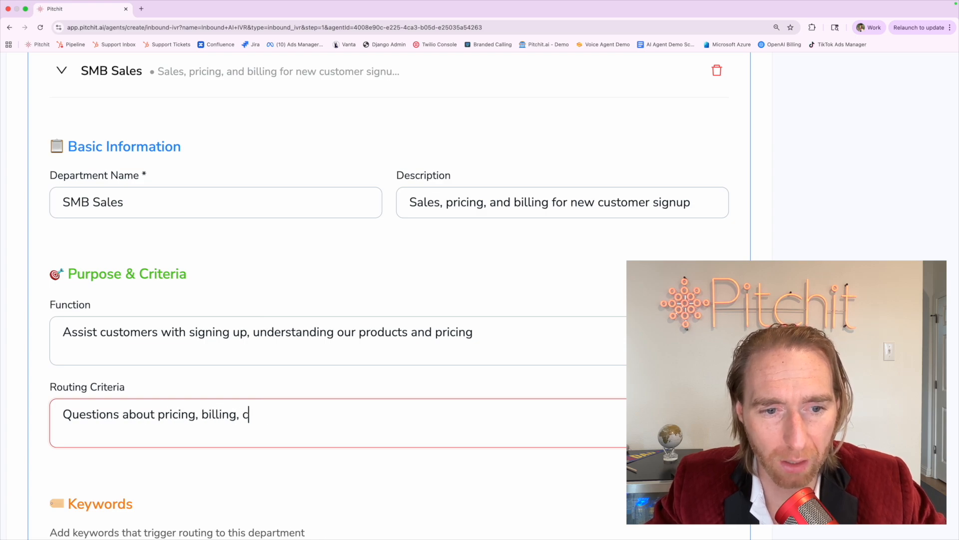
text(ompetitive landscape, product)
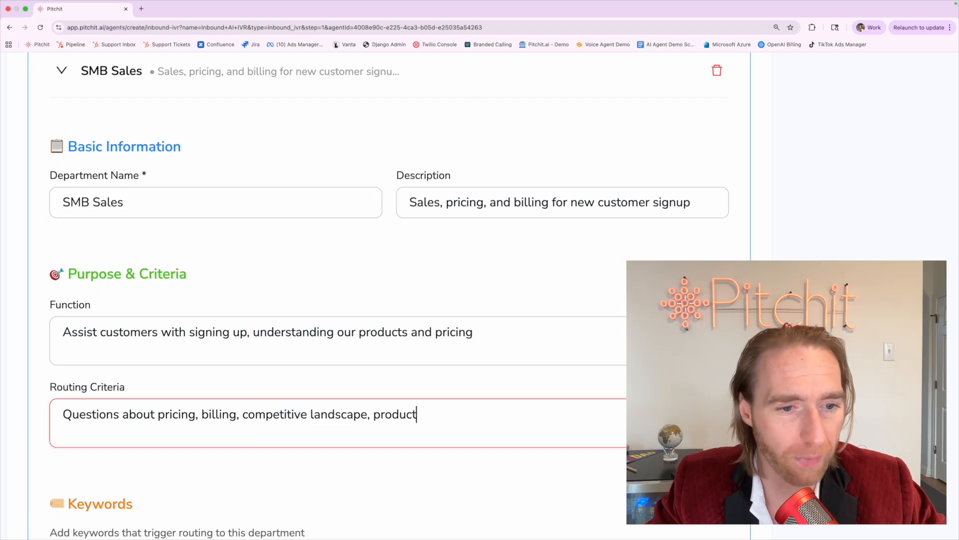
- Remove the keywords help, support, issue, problem and troubleshoot from the SMB Sales department
scroll(157, 298, down, 5)
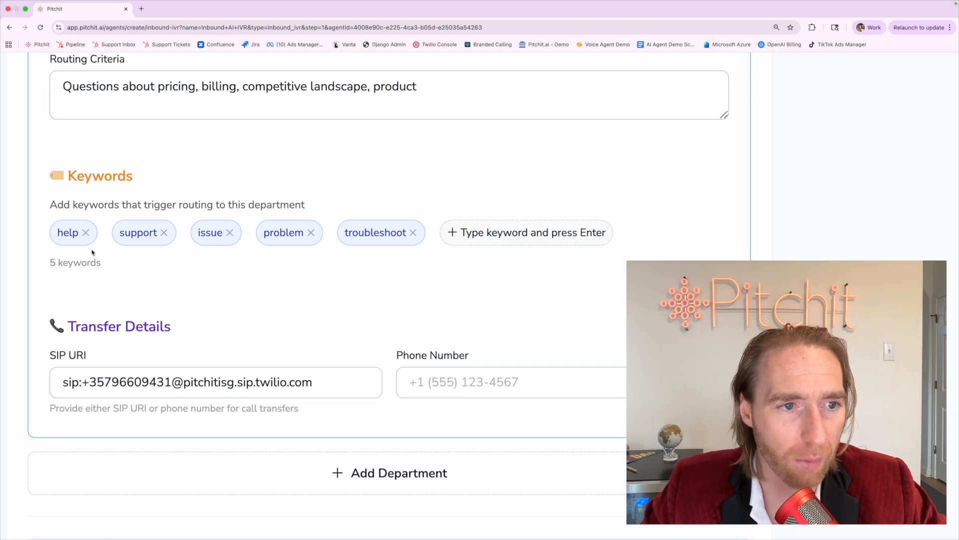
click(85, 233)
click(101, 233)
click(90, 233)
click(104, 233)
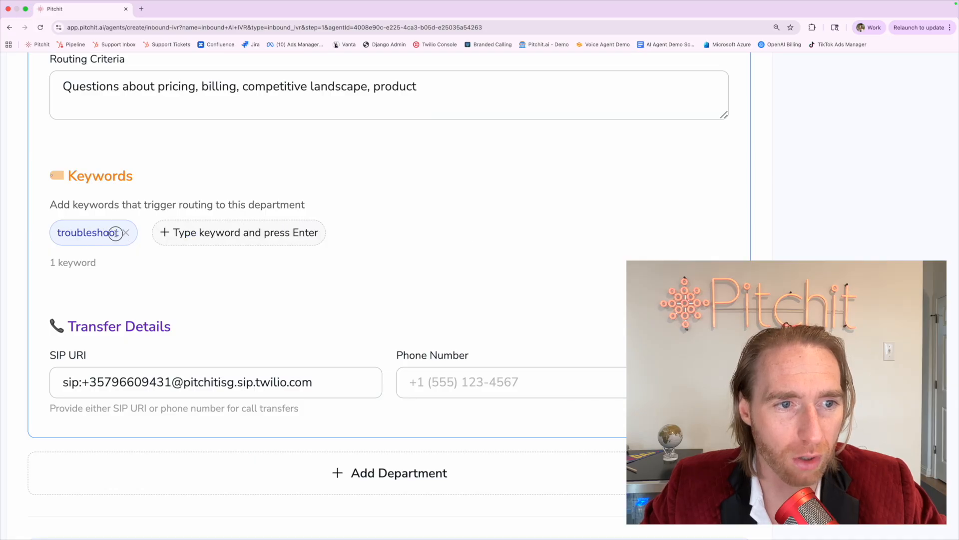
click(118, 233)
scroll(144, 190, down, 5)
scroll(145, 191, up, 6)
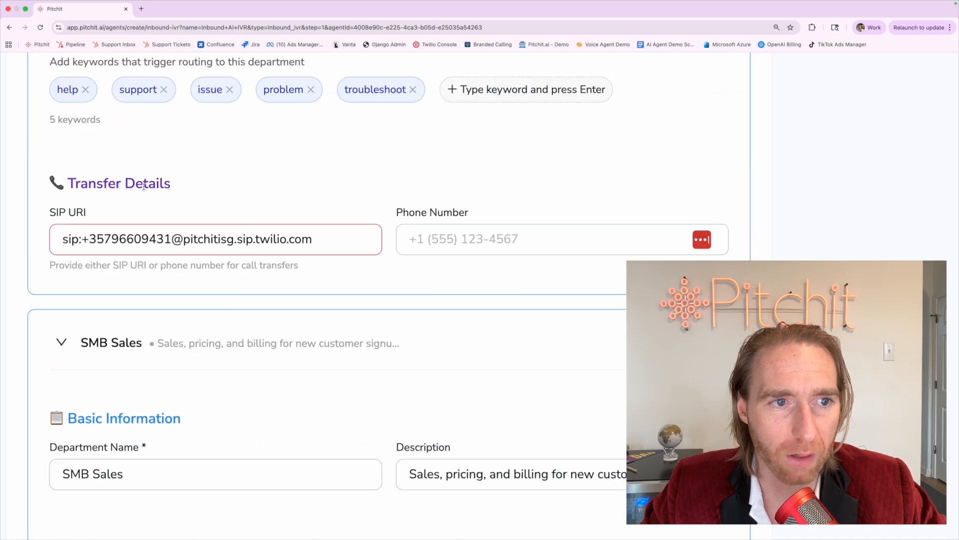
- Add the keywords sales, cost, pricing and quote to the SMB Sales department
scroll(145, 189, down, 12)
scroll(110, 348, down, 4)
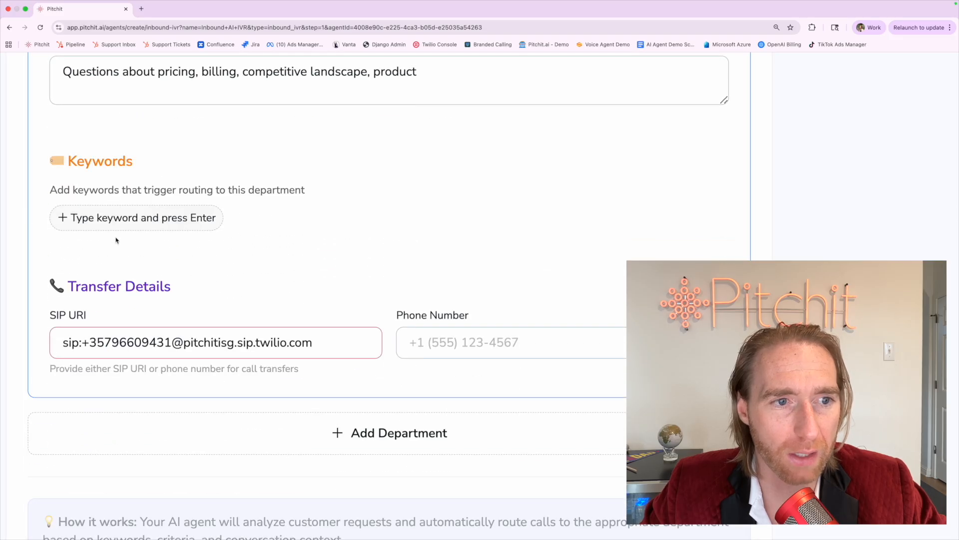
click(120, 219)
text(sales)
key(Return)
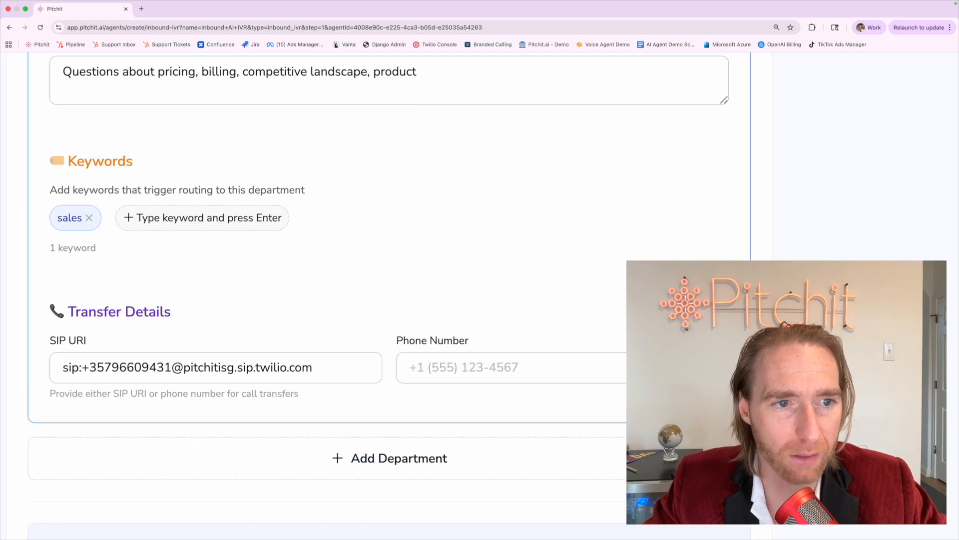
click(147, 224)
text(cost)
key(Return)
click(215, 219)
text(pricing)
key(Return)
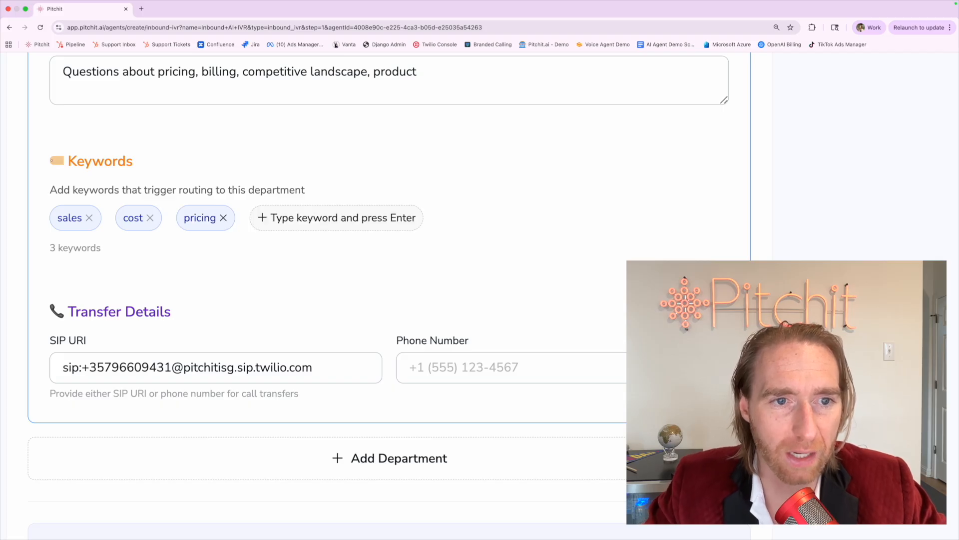
click(256, 218)
text(quote)
key(Return)
click(322, 216)
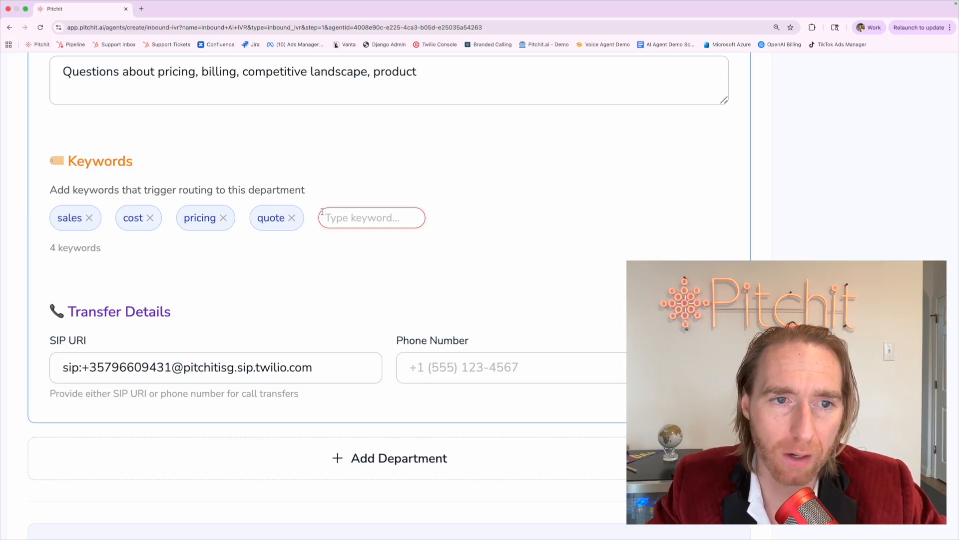
click(301, 285)
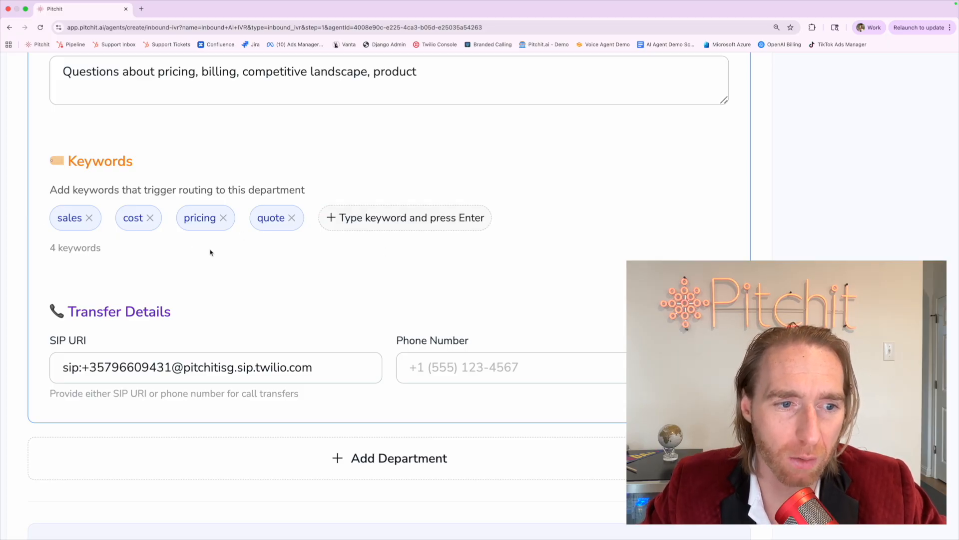
- Compare the transfer details of the Tech Support and SMB Sales departments, checking each SIP URI and phone number field
scroll(204, 368, down, 5)
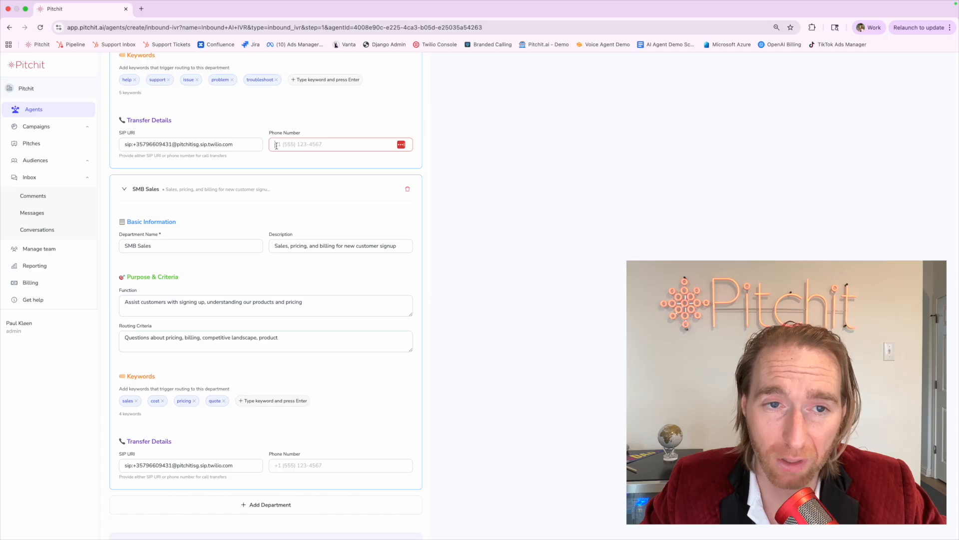
triple_click(175, 145)
click(187, 163)
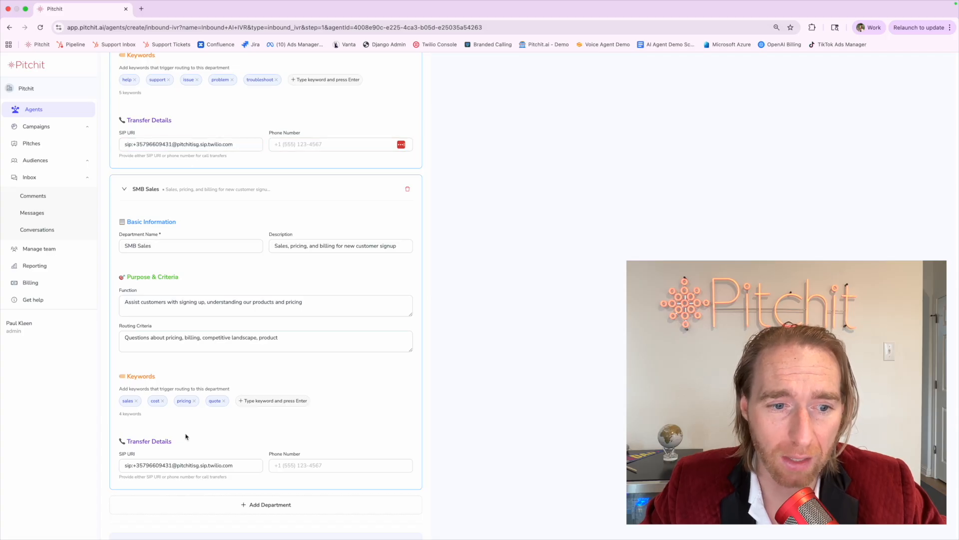
triple_click(190, 466)
click(190, 464)
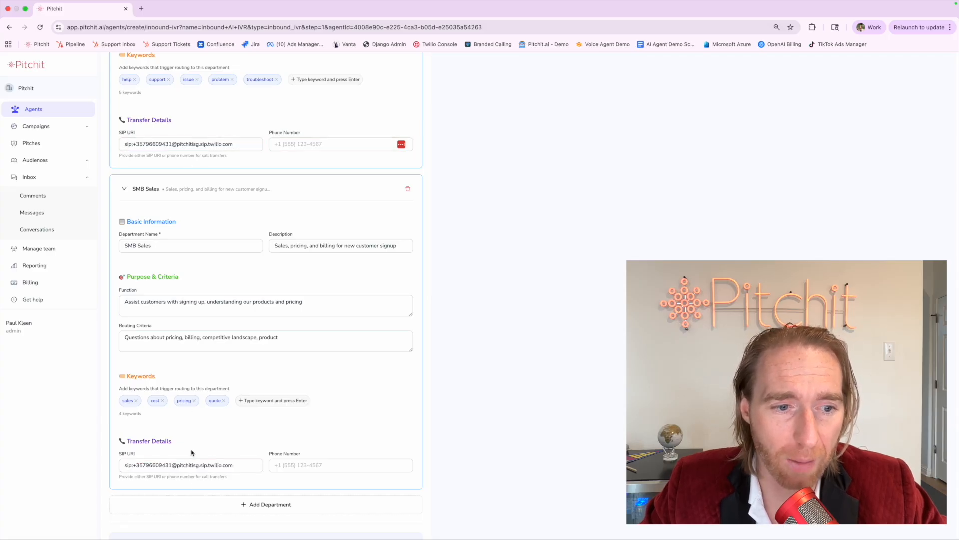
click(194, 181)
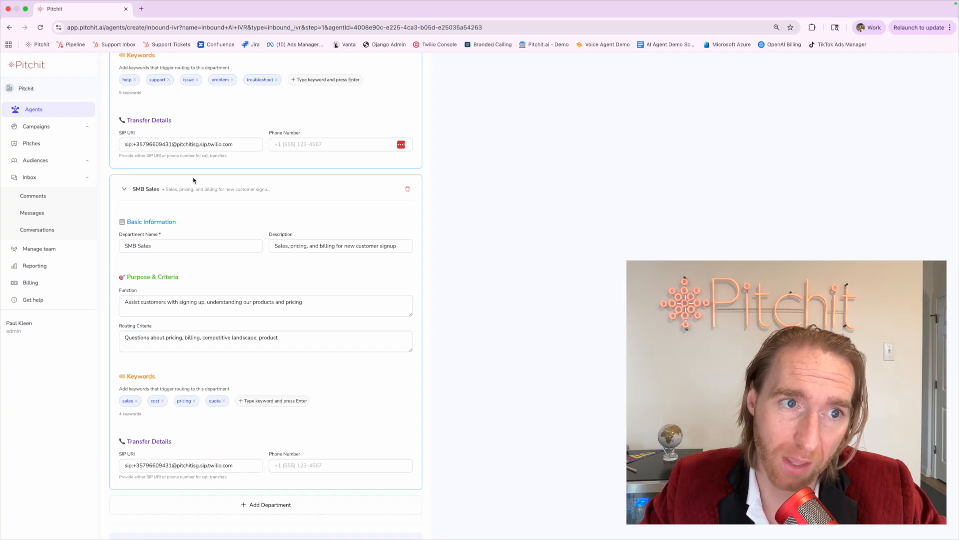
triple_click(172, 144)
click(172, 157)
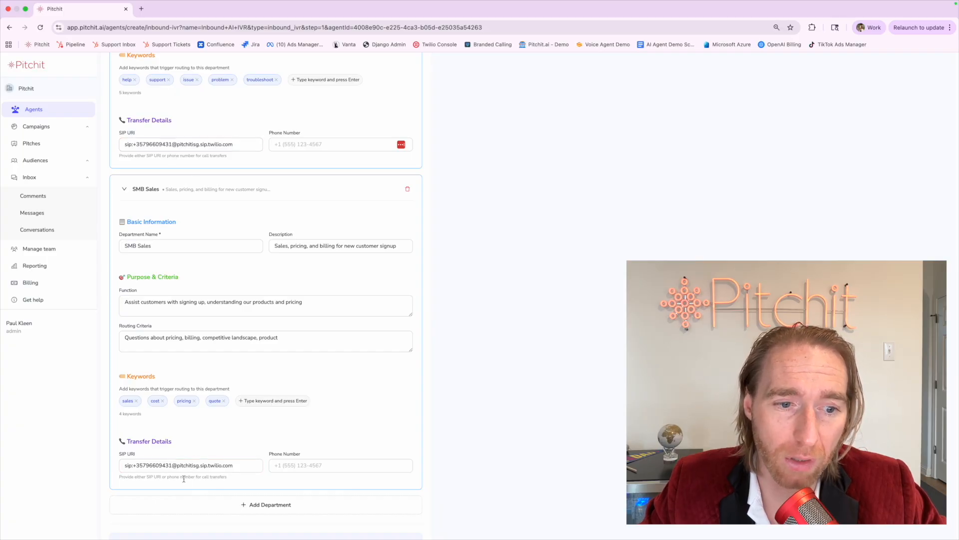
scroll(195, 446, down, 1)
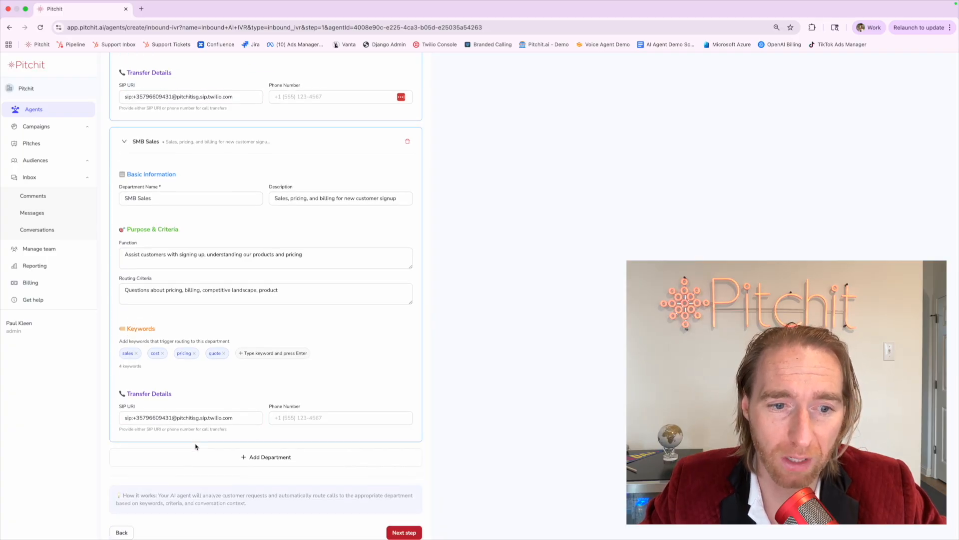
click(253, 410)
click(282, 106)
drag(269, 83, 342, 86)
drag(119, 404, 168, 405)
click(168, 405)
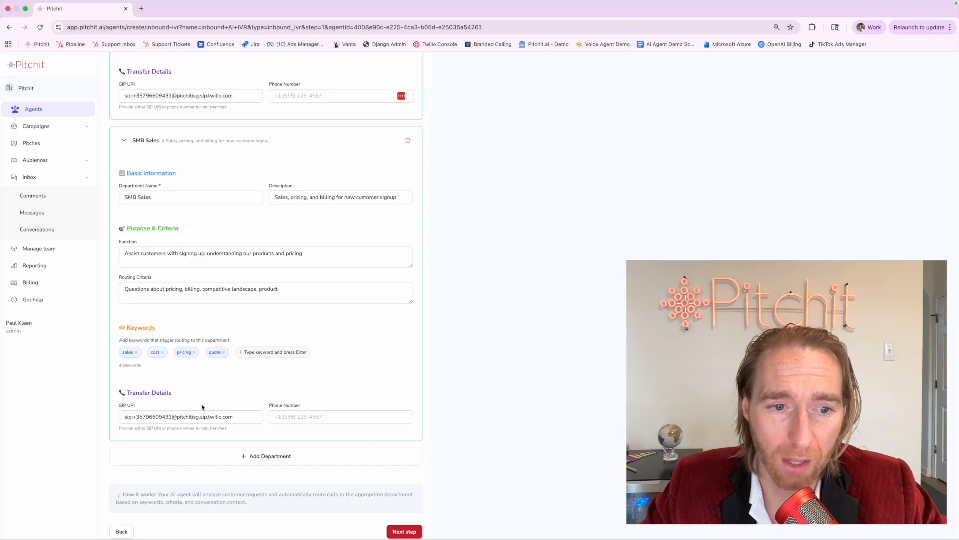
- Advance from the department configuration to the FAQs stage and add the sample FAQs
scroll(284, 436, down, 1)
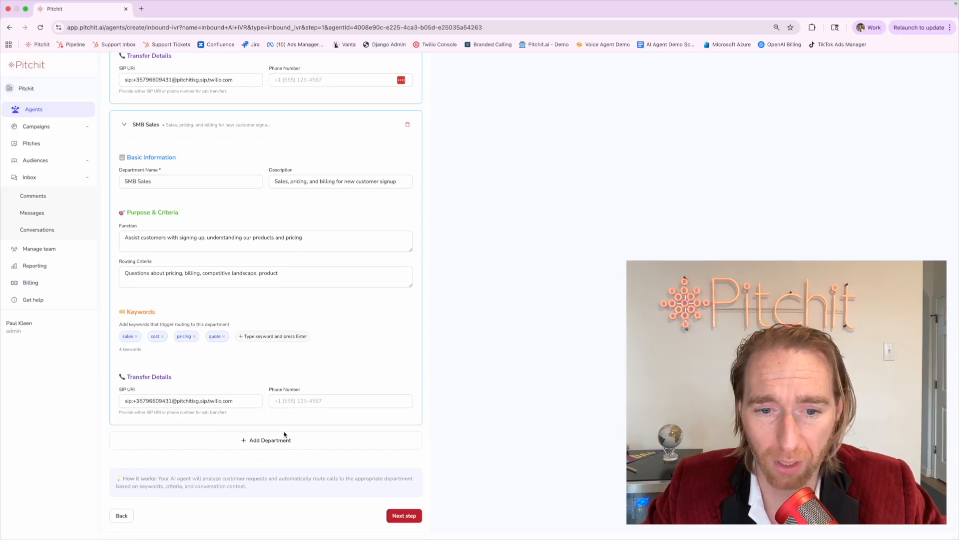
click(405, 520)
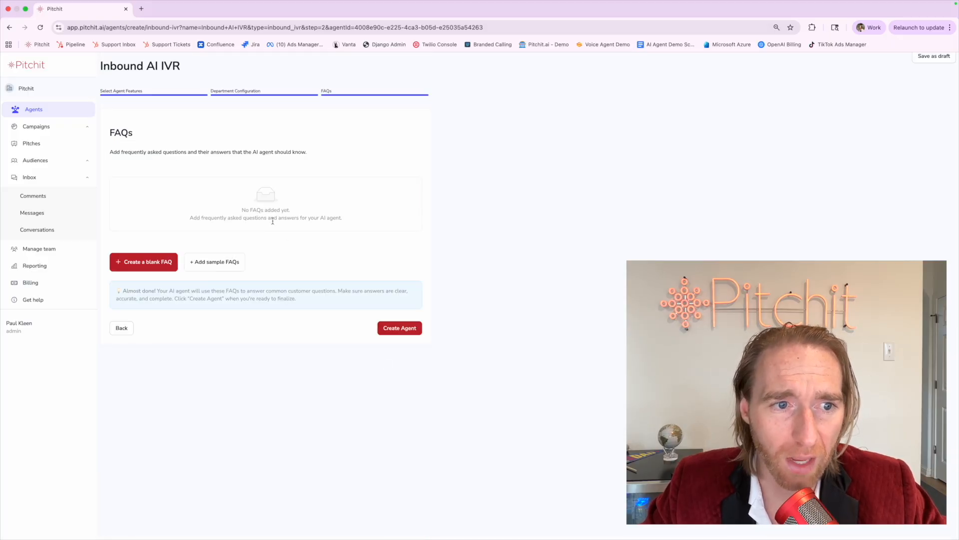
click(209, 264)
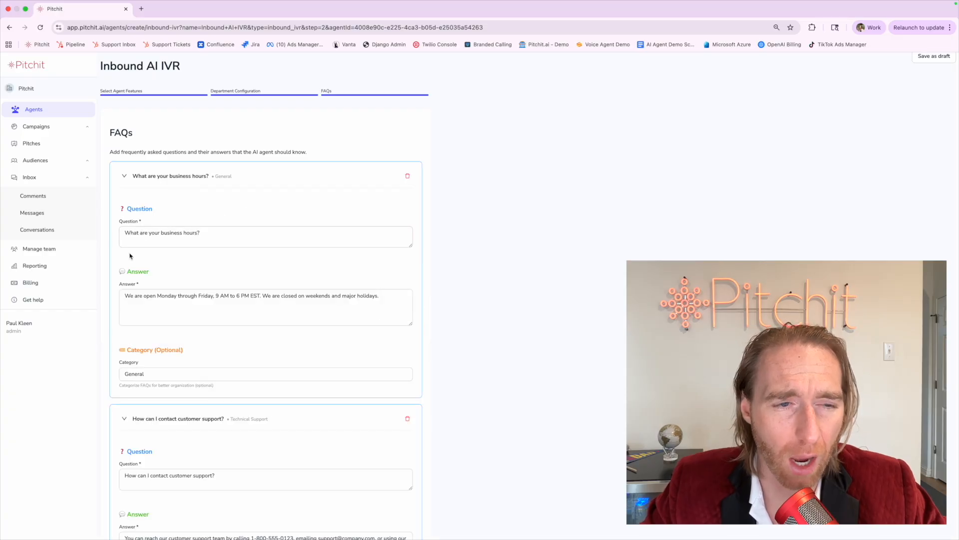
- Look through the sample FAQs and create the Inbound AI IVR agent
scroll(197, 278, down, 5)
scroll(272, 279, down, 7)
scroll(273, 281, down, 4)
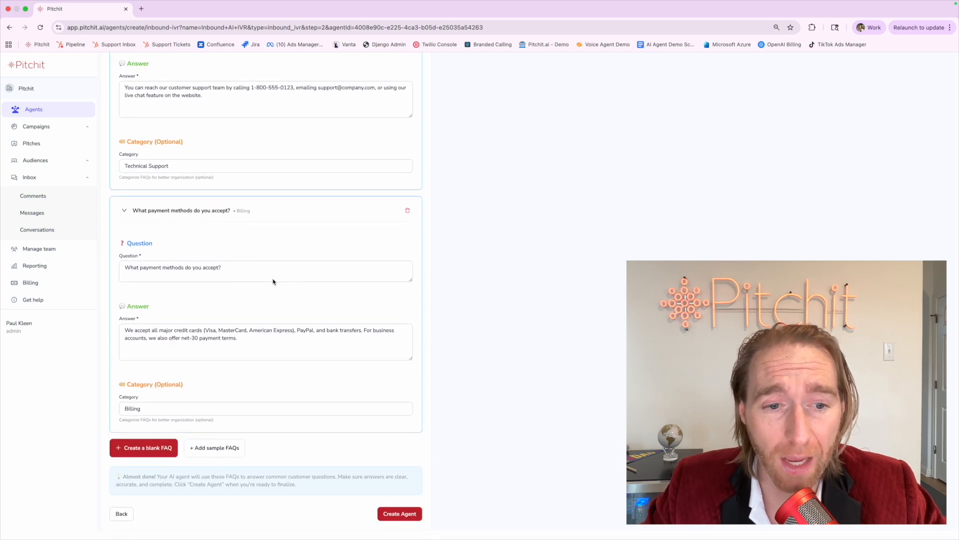
click(390, 521)
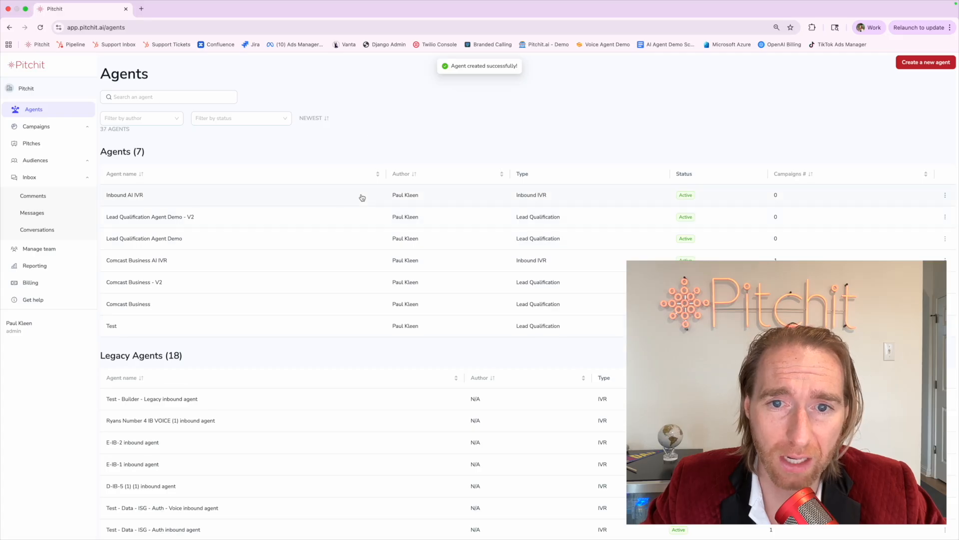
scroll(536, 230, up, 5)
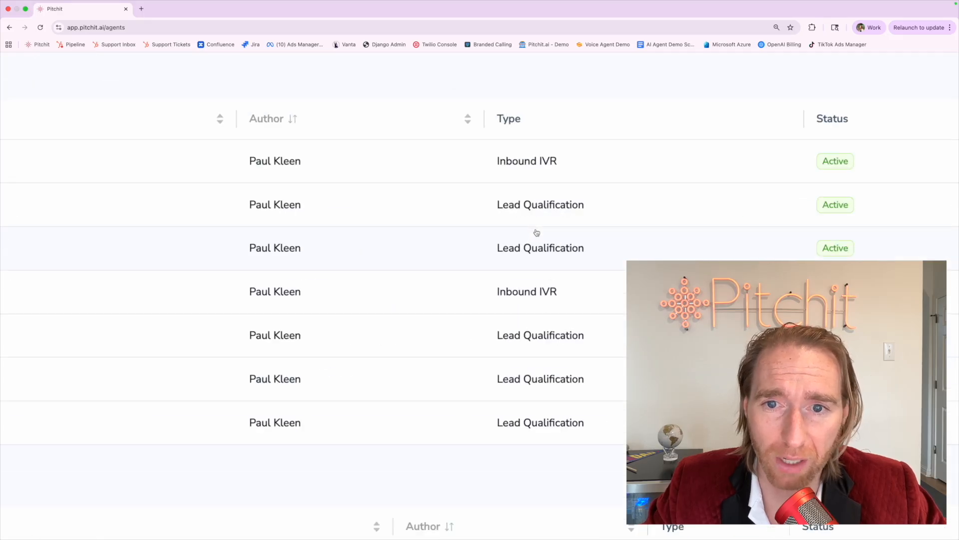
drag(479, 198, 630, 206)
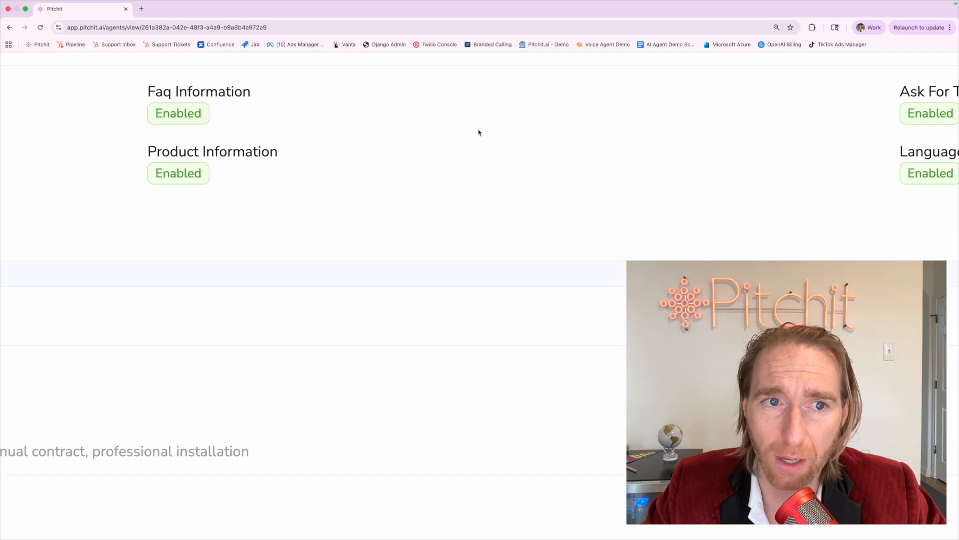
click(10, 27)
- Open the Inbound AI IVR agent, review its description, features, departments and FAQs, and return to the agents list
drag(479, 138, 623, 140)
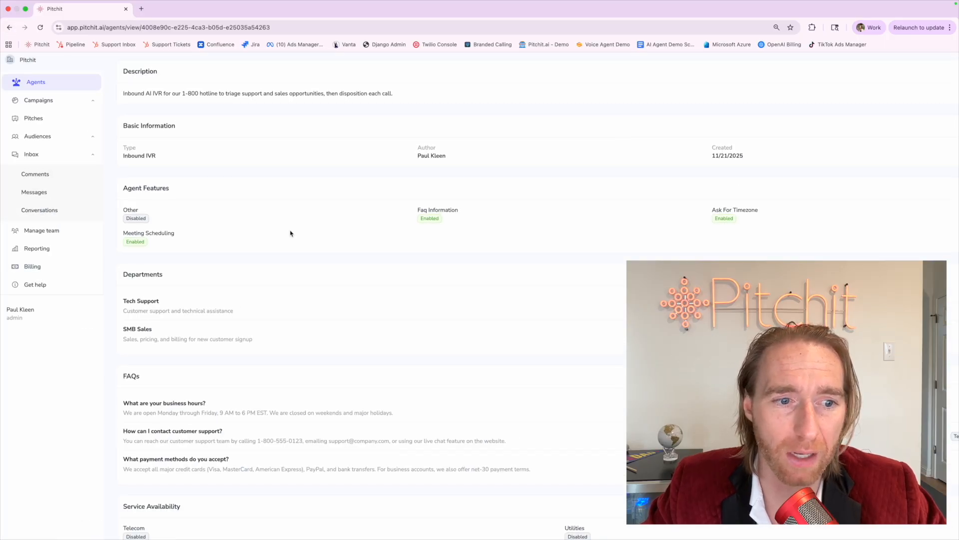
scroll(291, 232, down, 2)
scroll(332, 296, up, 3)
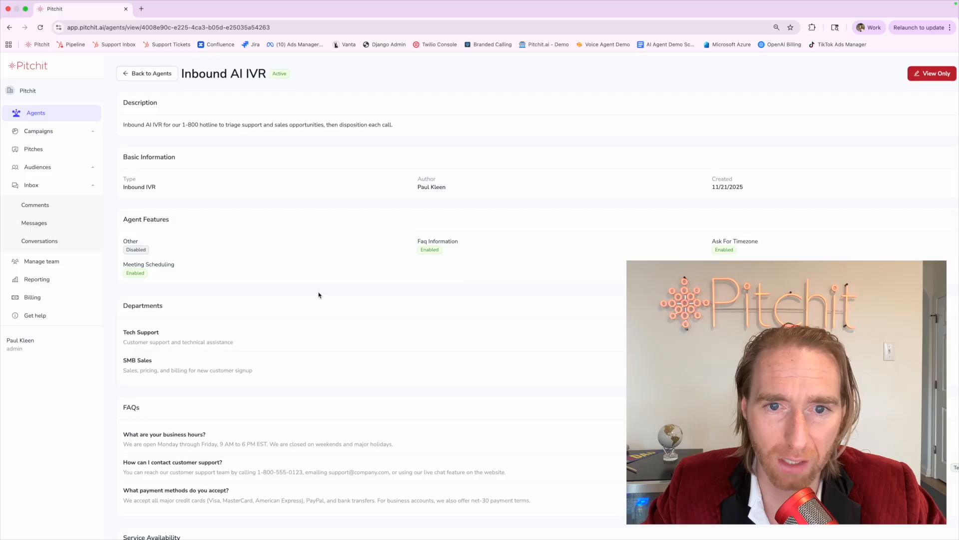
click(10, 27)
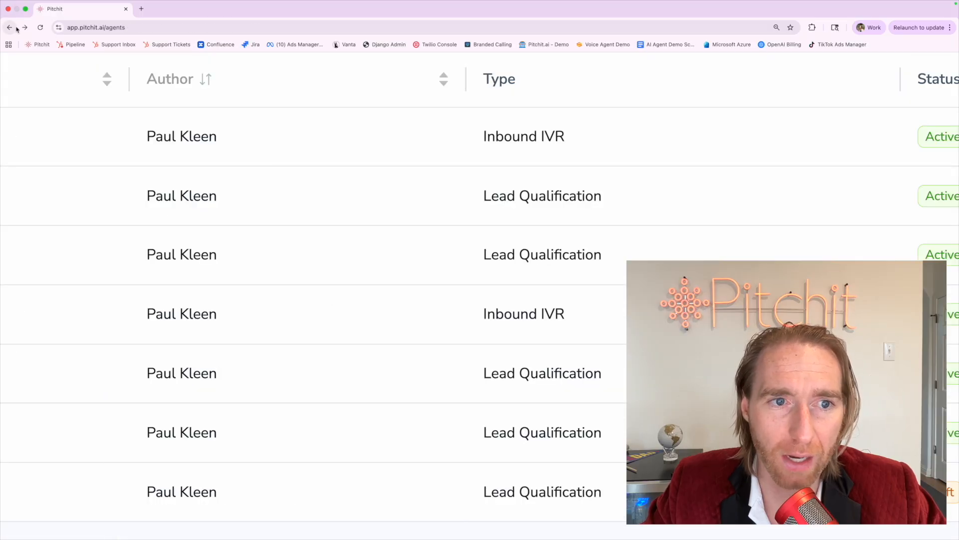
- Check the actions available for the Inbound AI IVR agent in the agents list
click(946, 199)
click(483, 122)
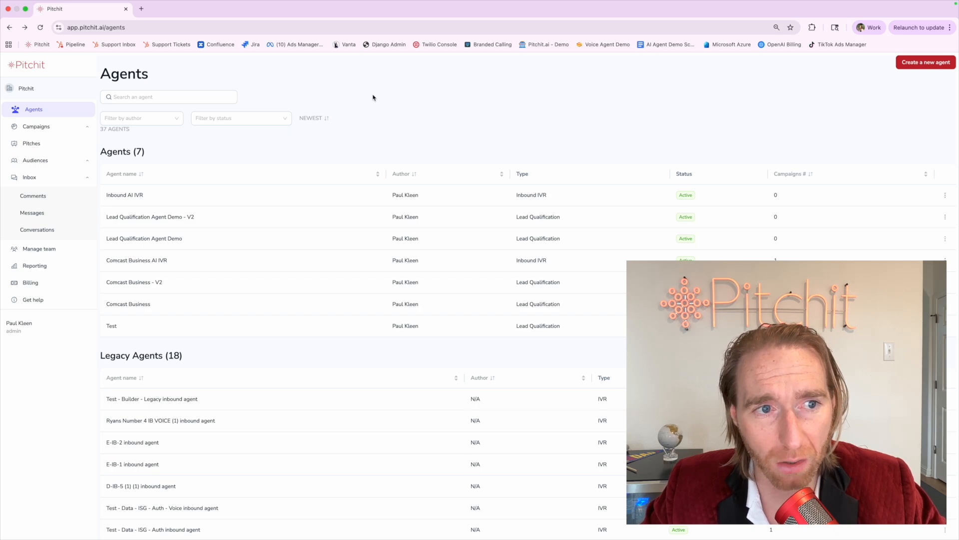
drag(101, 151, 222, 153)
click(221, 153)
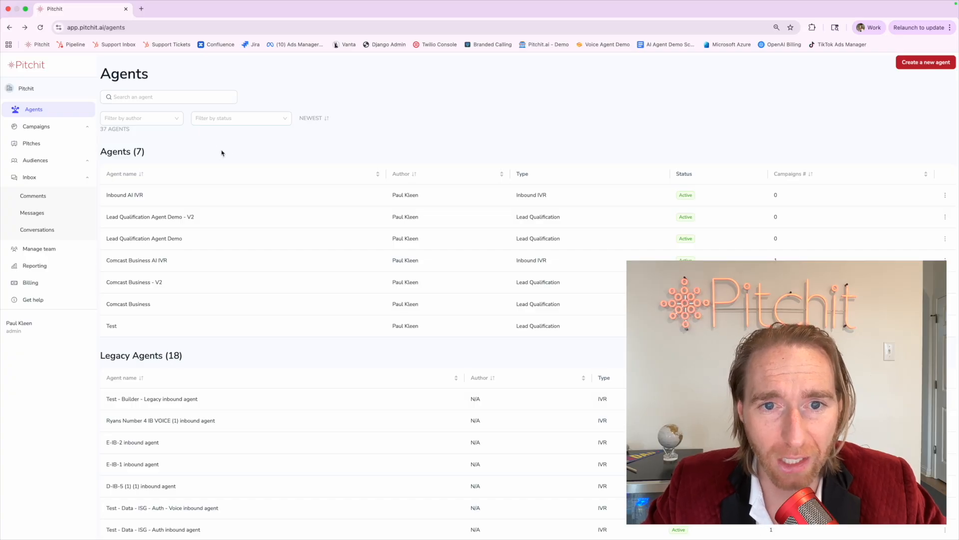
- Expand the Campaigns section to reach its Broadcast, Workflow and Inbound options
click(69, 128)
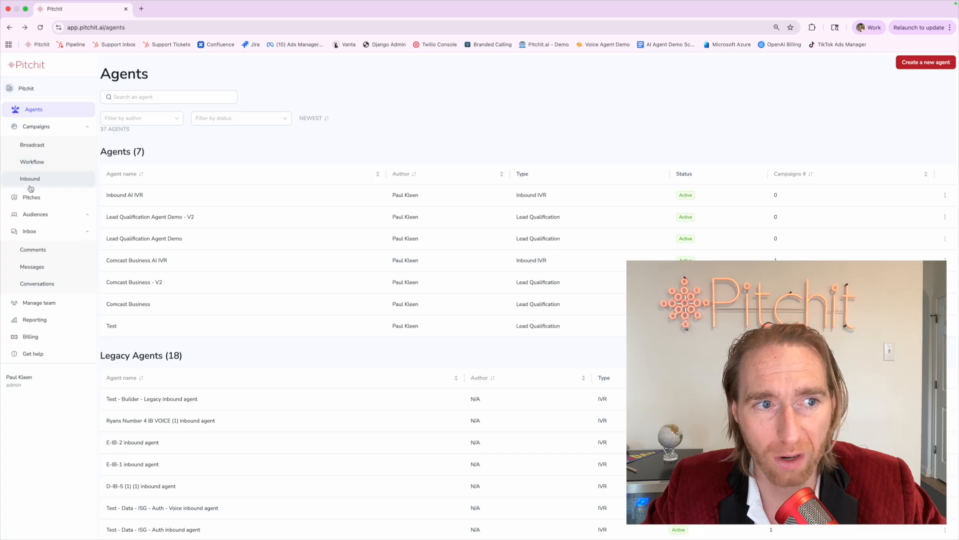
drag(103, 150, 192, 150)
click(192, 150)
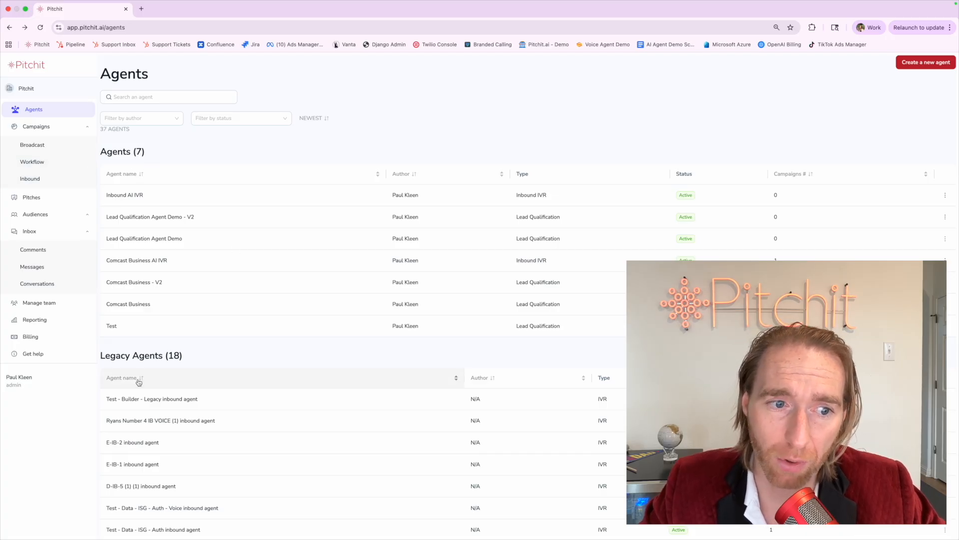